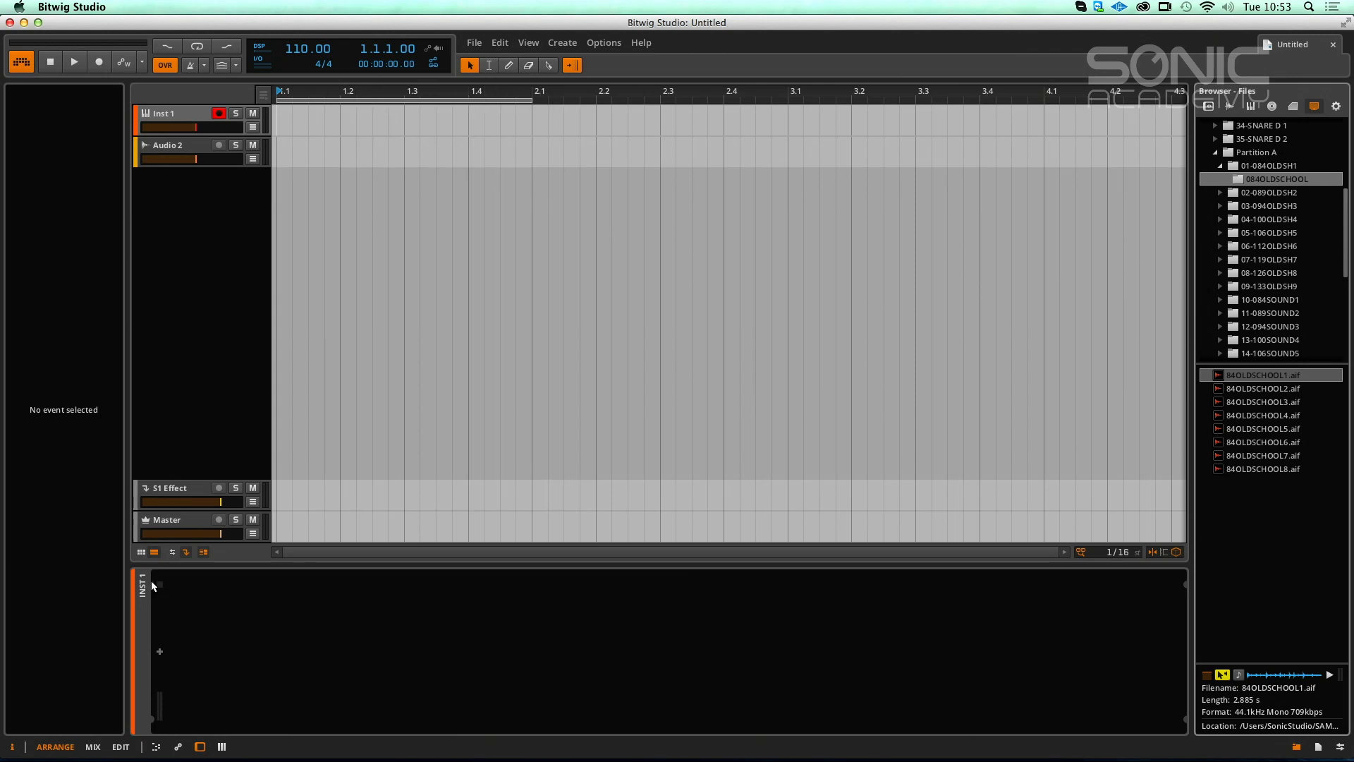
Step: Flip between the Mix and Arrange layouts, then select Inst 1 and its Scene 1 clip slot
{"action": "left_click", "coordinate": [91, 746]}
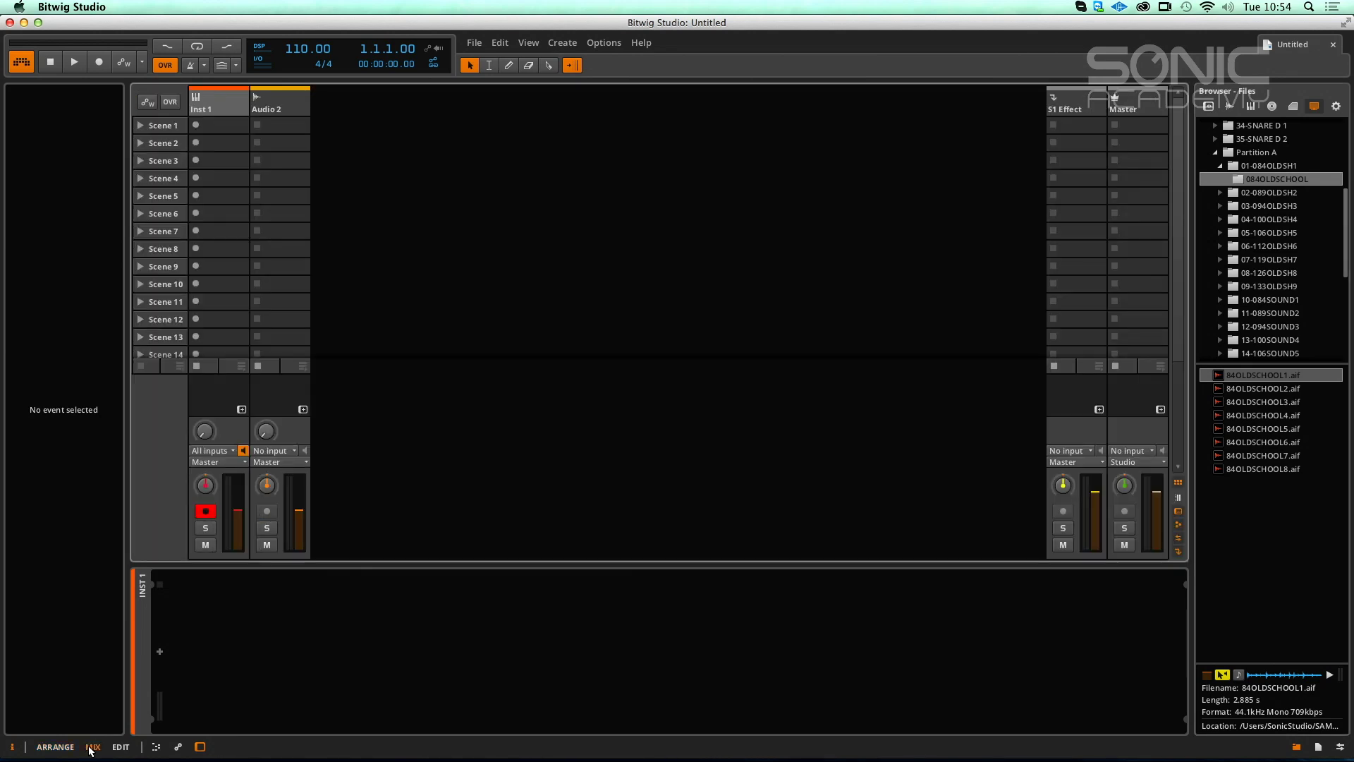
{"action": "left_click", "coordinate": [55, 746]}
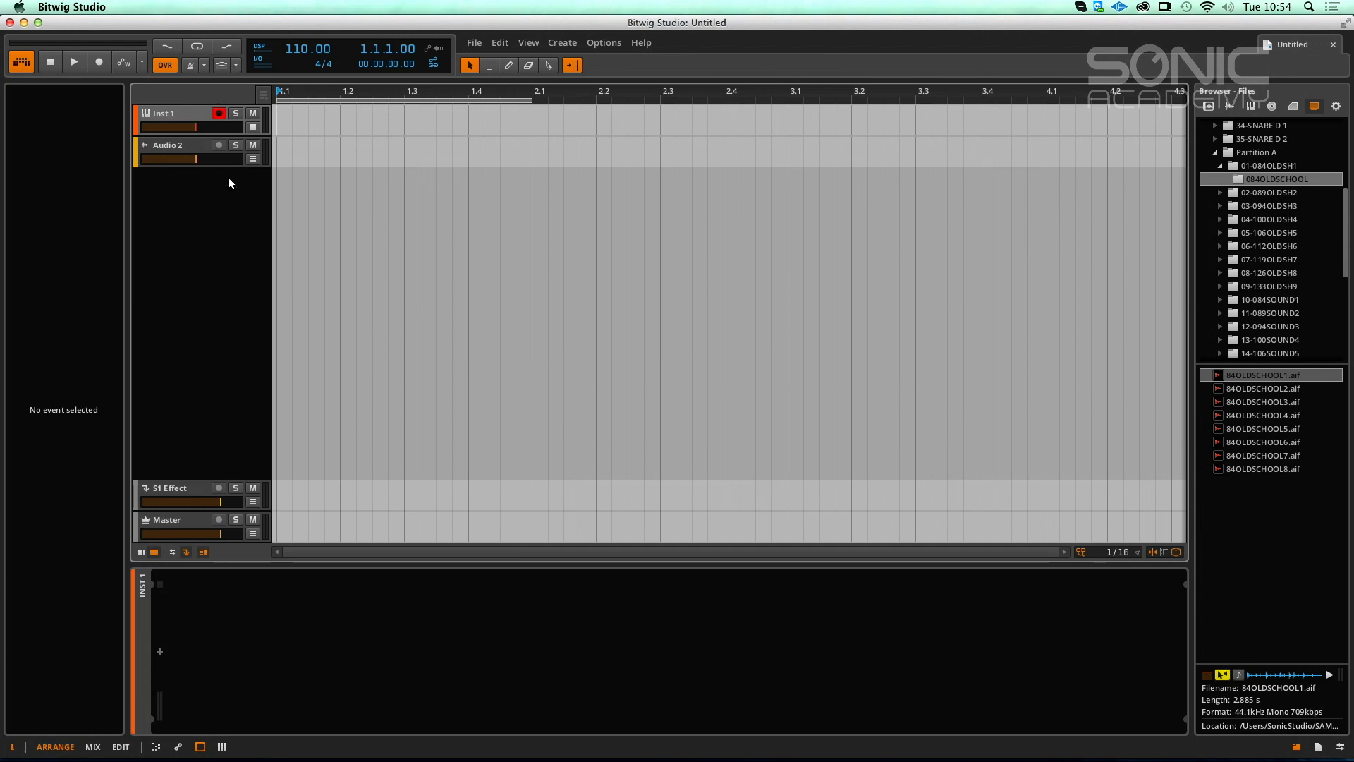
{"action": "left_click", "coordinate": [158, 114]}
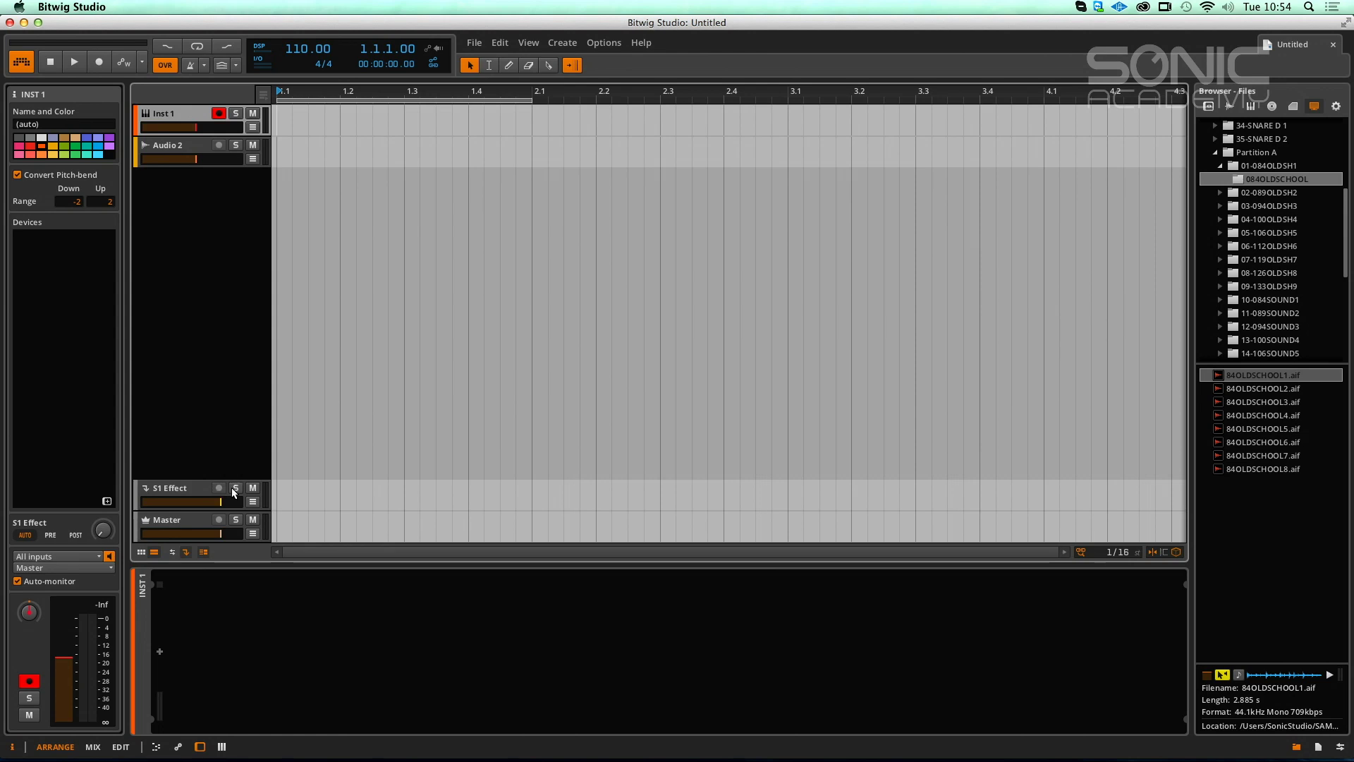
{"action": "left_click", "coordinate": [93, 747]}
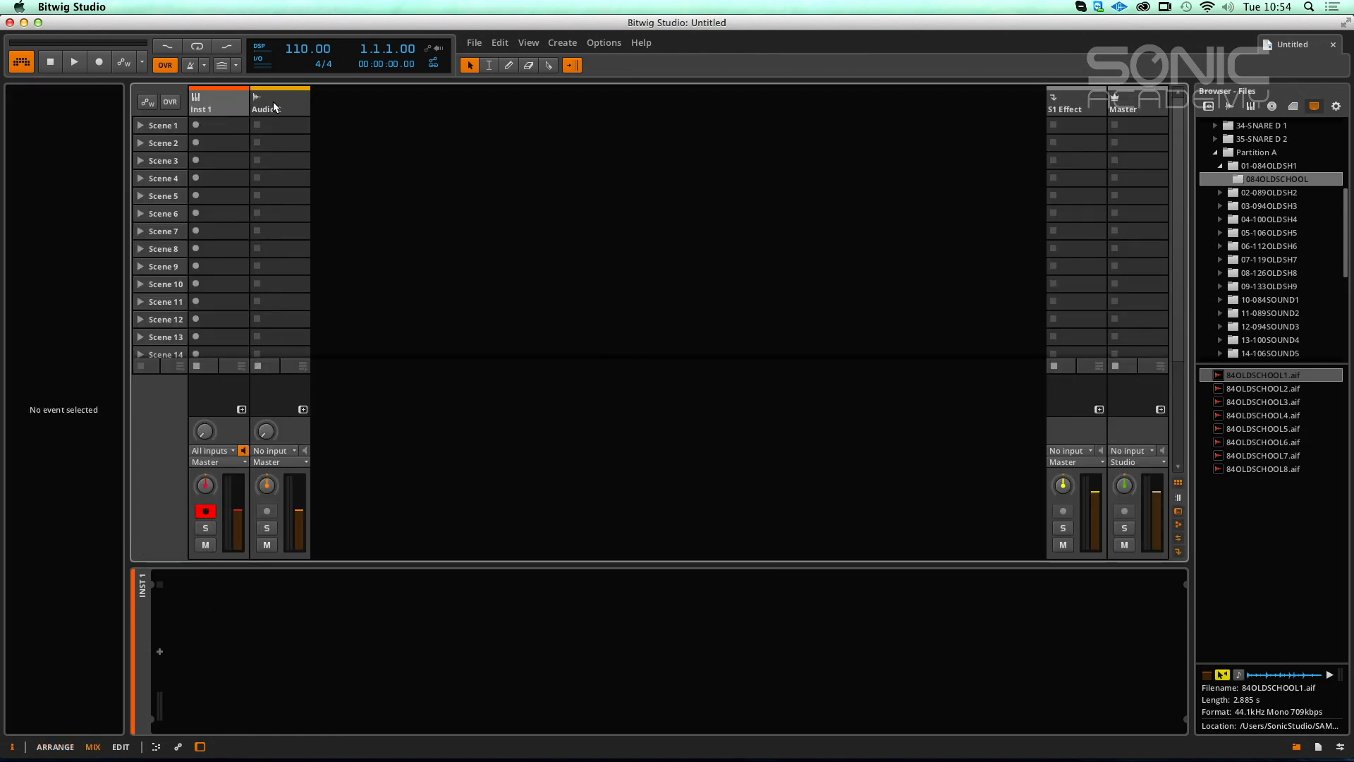
{"action": "left_click", "coordinate": [223, 102]}
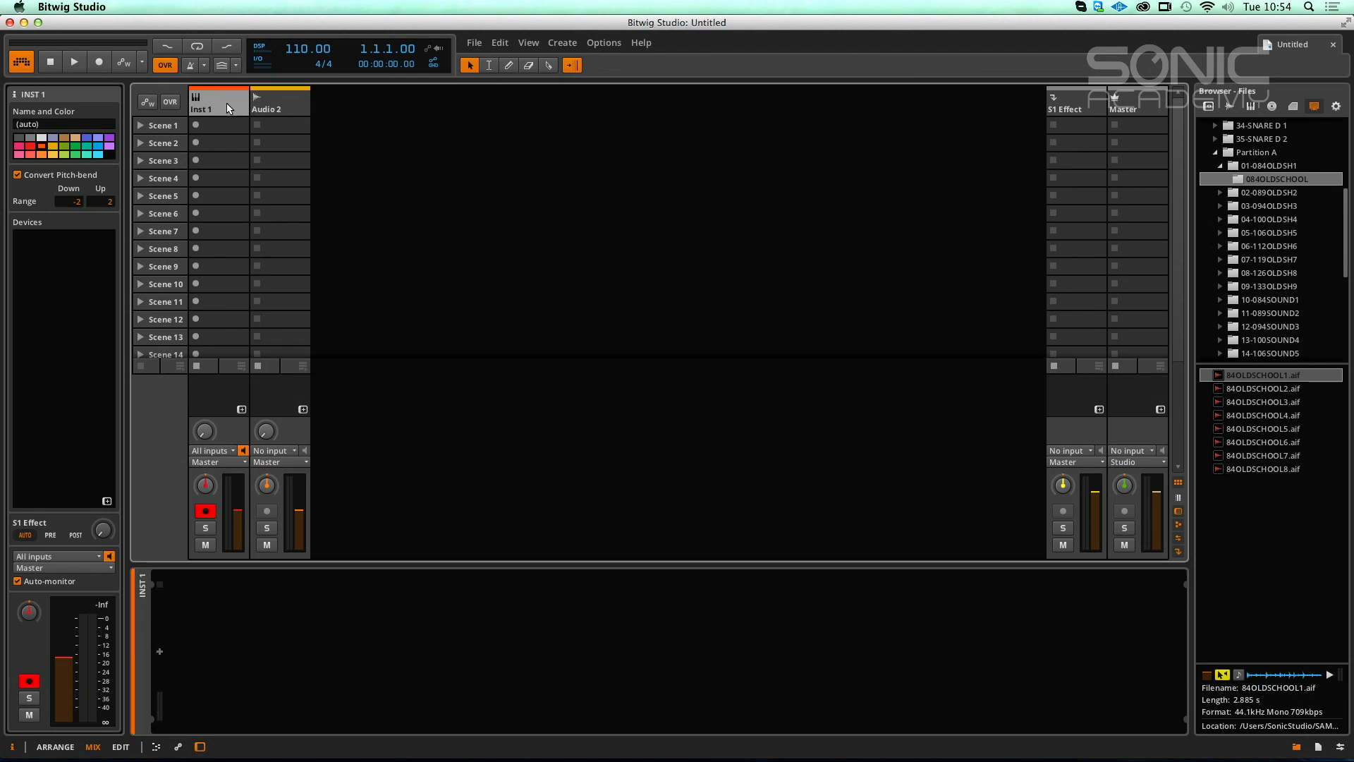
{"action": "left_click", "coordinate": [208, 127]}
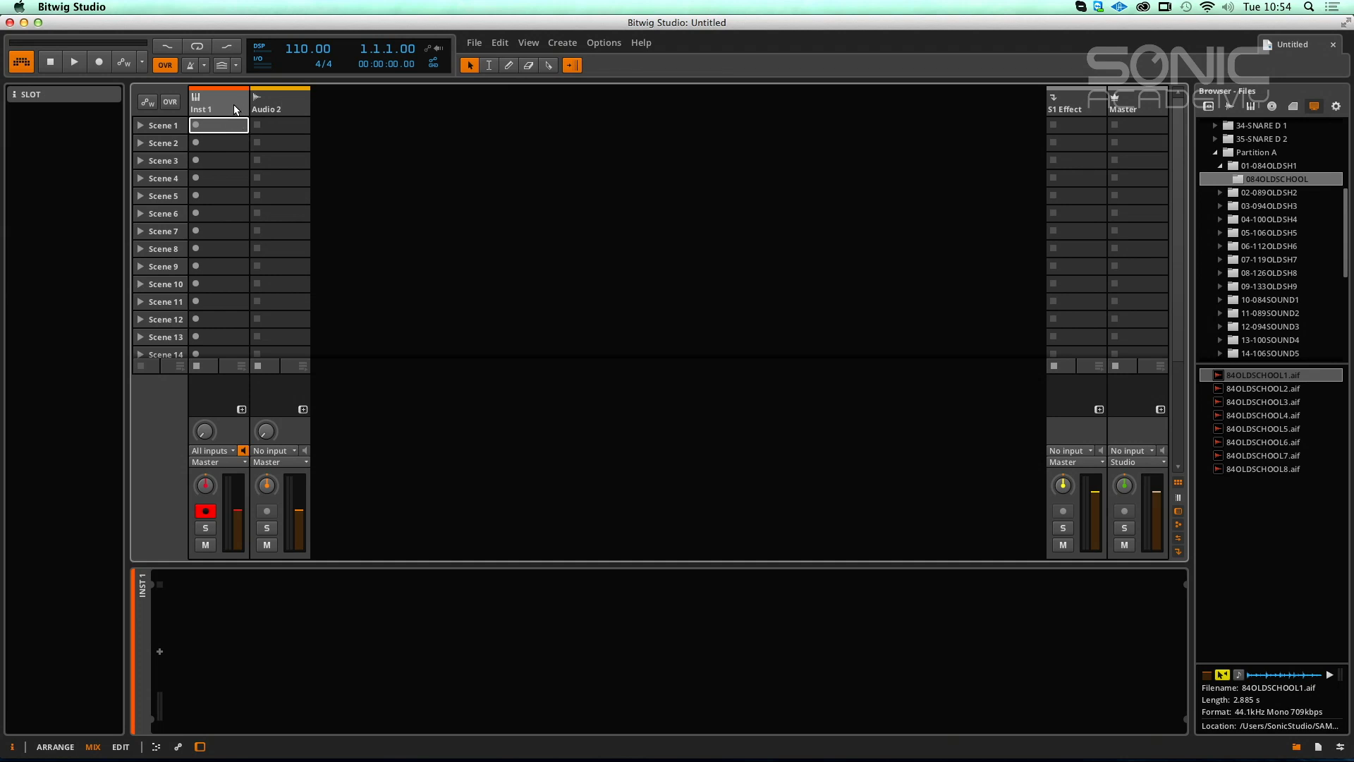
Step: Create an empty clip in Inst 1's Scene 1 slot and open it in the Edit layout
{"action": "double_click", "coordinate": [225, 128]}
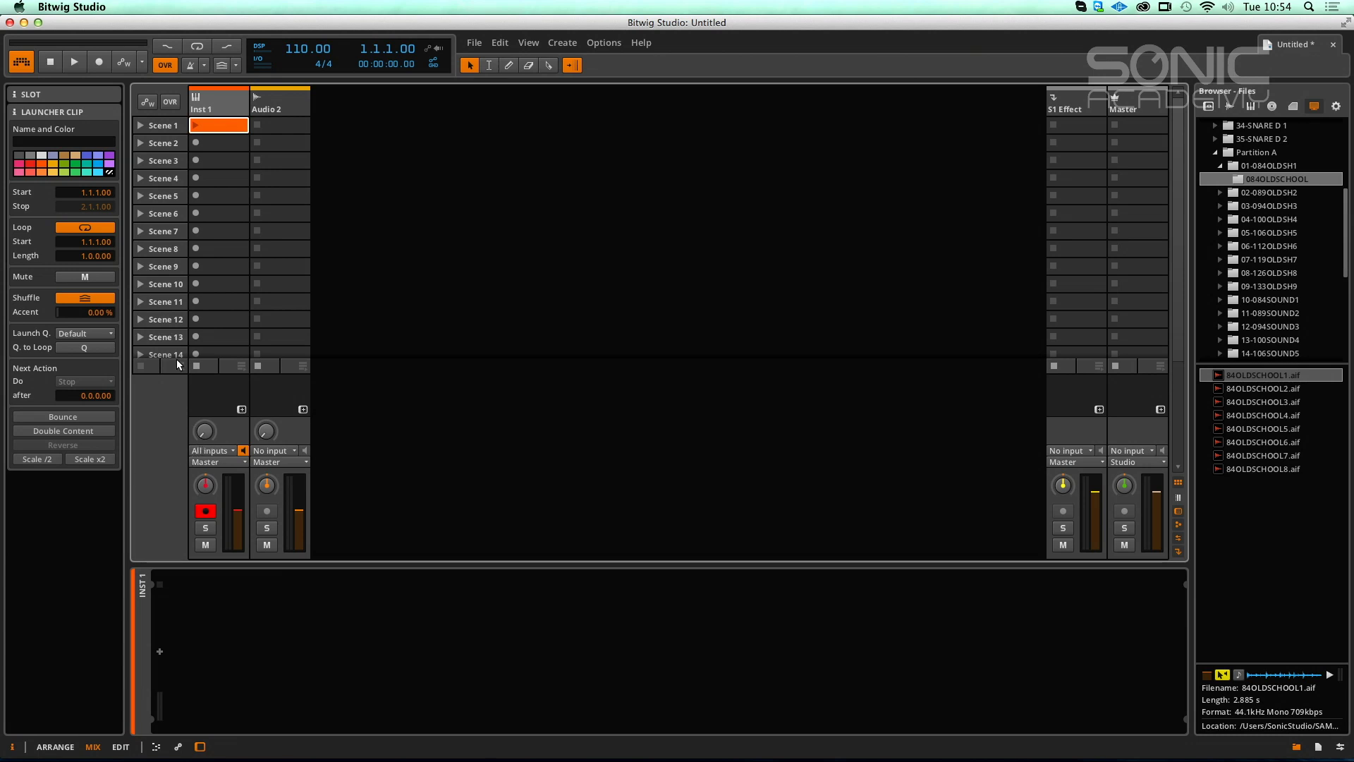
{"action": "left_click", "coordinate": [55, 749]}
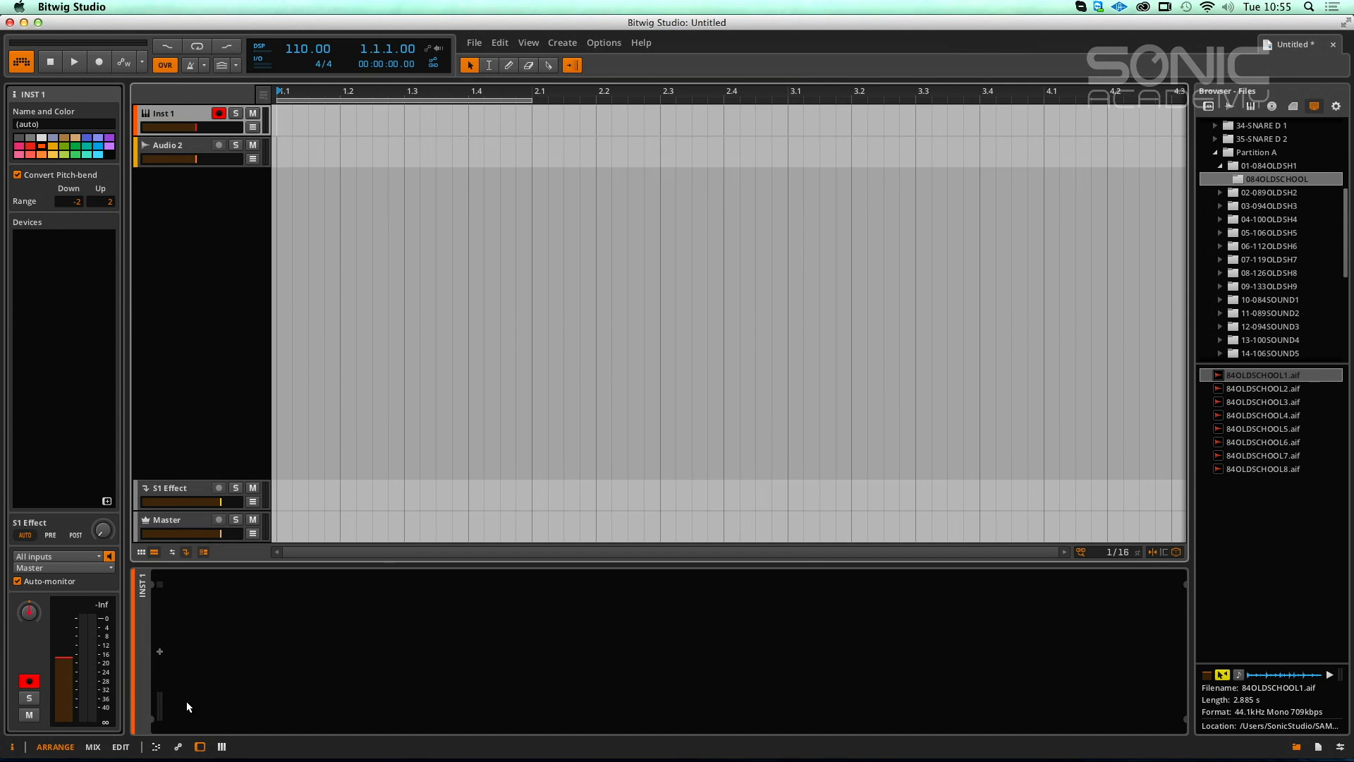
{"action": "left_click", "coordinate": [121, 746]}
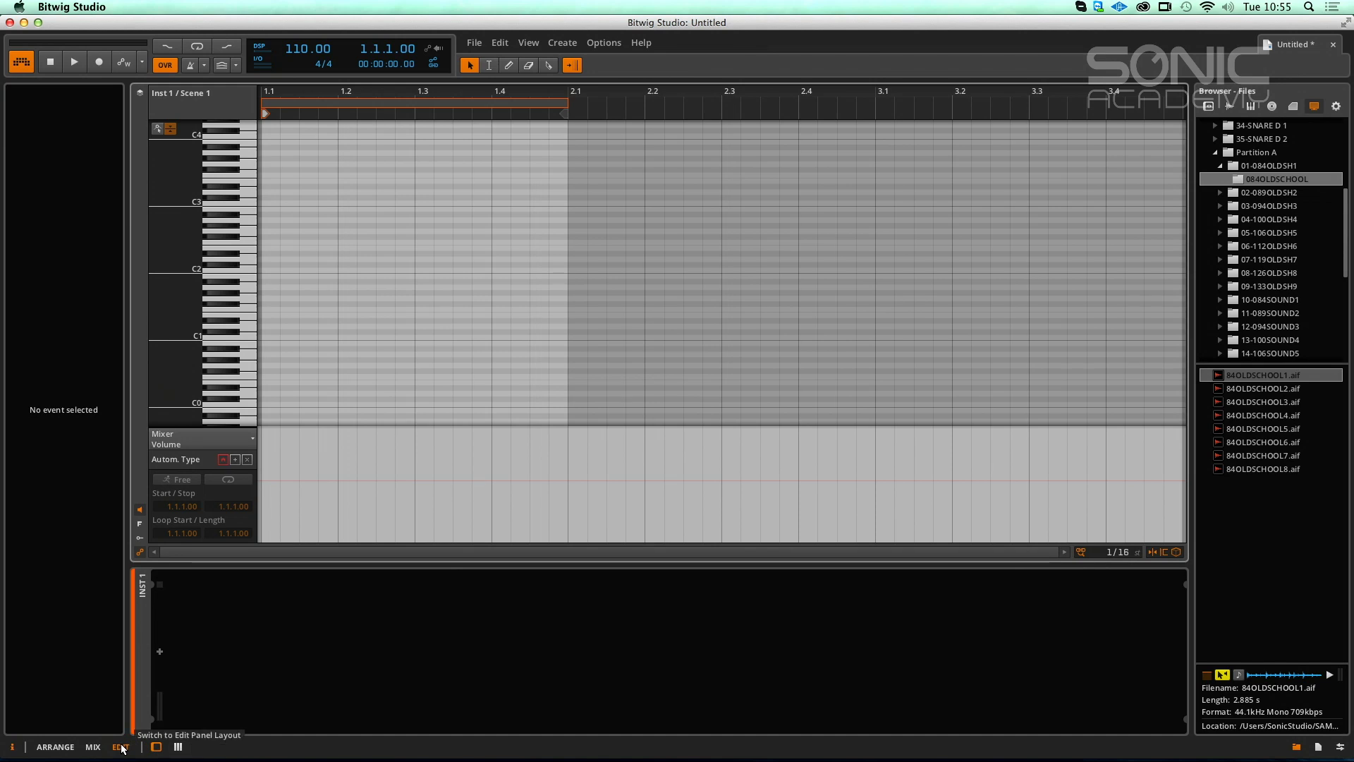
Step: Switch repeatedly between the Arrange, Mix and Edit layouts with Alt+1, Alt+2 and EDIT
{"action": "key", "text": "alt+2"}
{"action": "key", "text": "alt+1"}
{"action": "key", "text": "alt+2"}
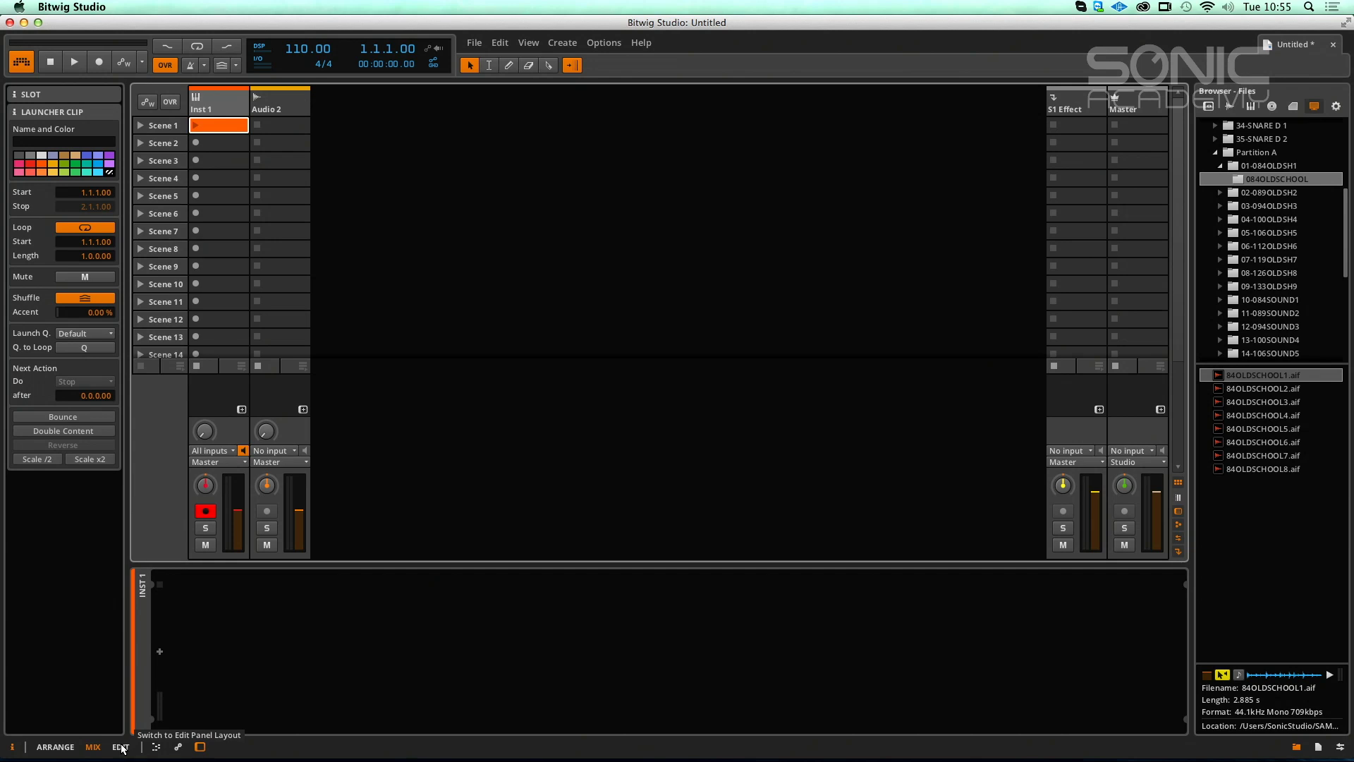
{"action": "key", "text": "alt+1"}
{"action": "key", "text": "alt+2"}
{"action": "left_click", "coordinate": [122, 746]}
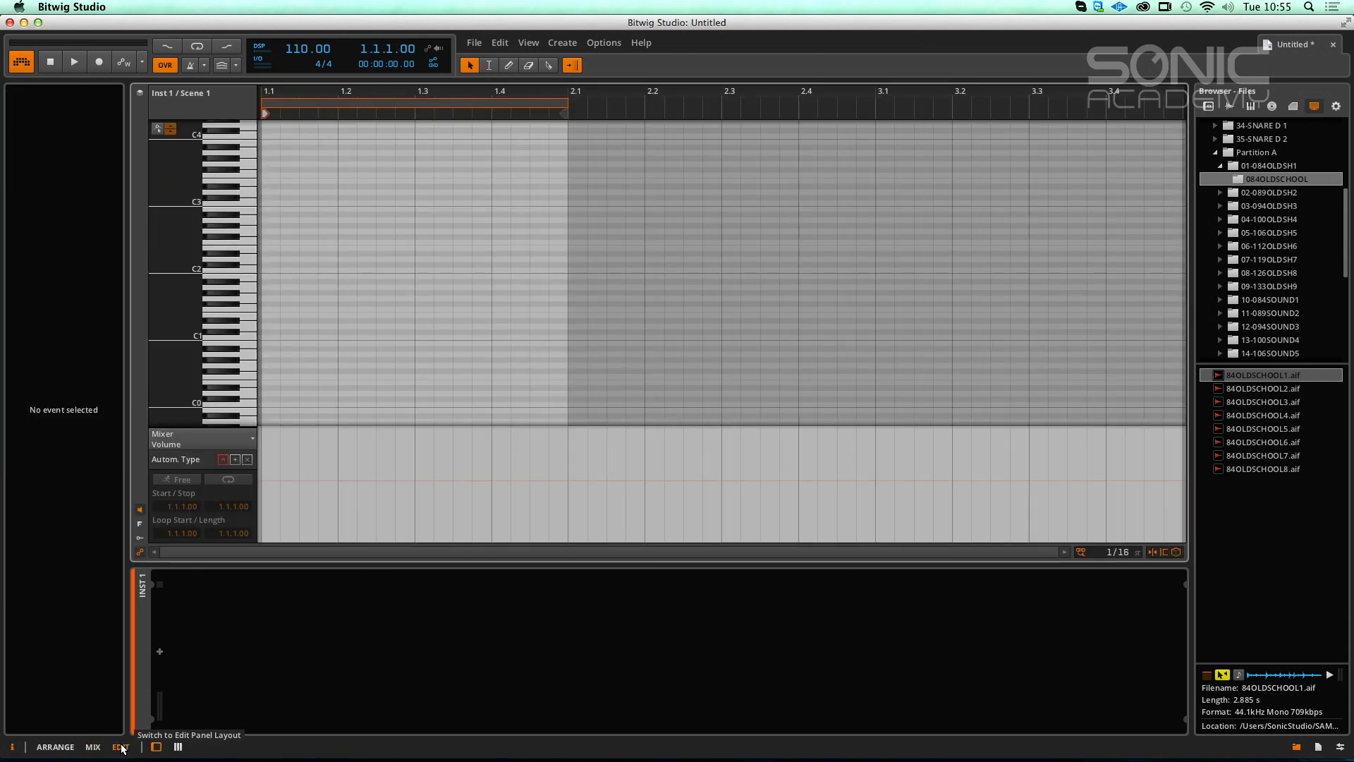
{"action": "key", "text": "alt+2"}
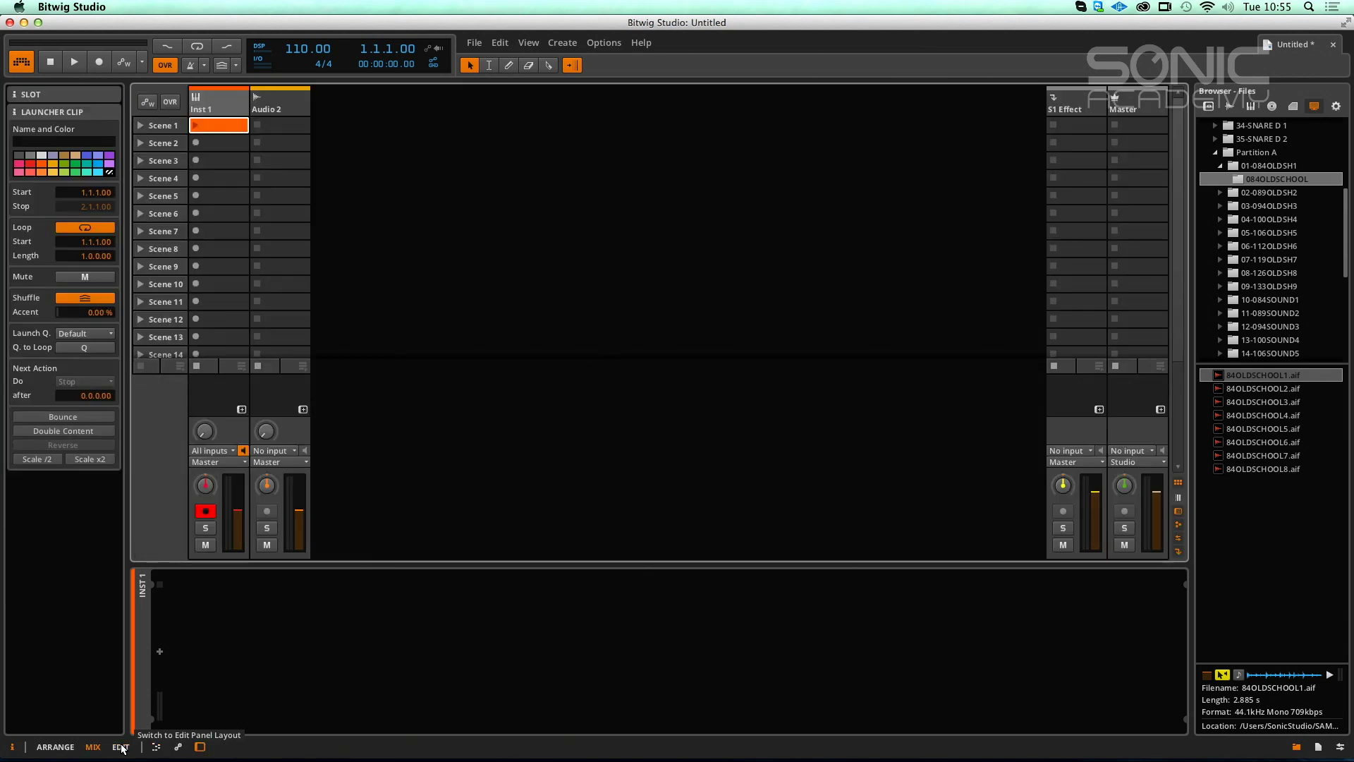
{"action": "left_click", "coordinate": [121, 746]}
{"action": "key", "text": "alt+2"}
{"action": "left_click", "coordinate": [122, 746]}
{"action": "key", "text": "alt+2"}
{"action": "left_click", "coordinate": [121, 746]}
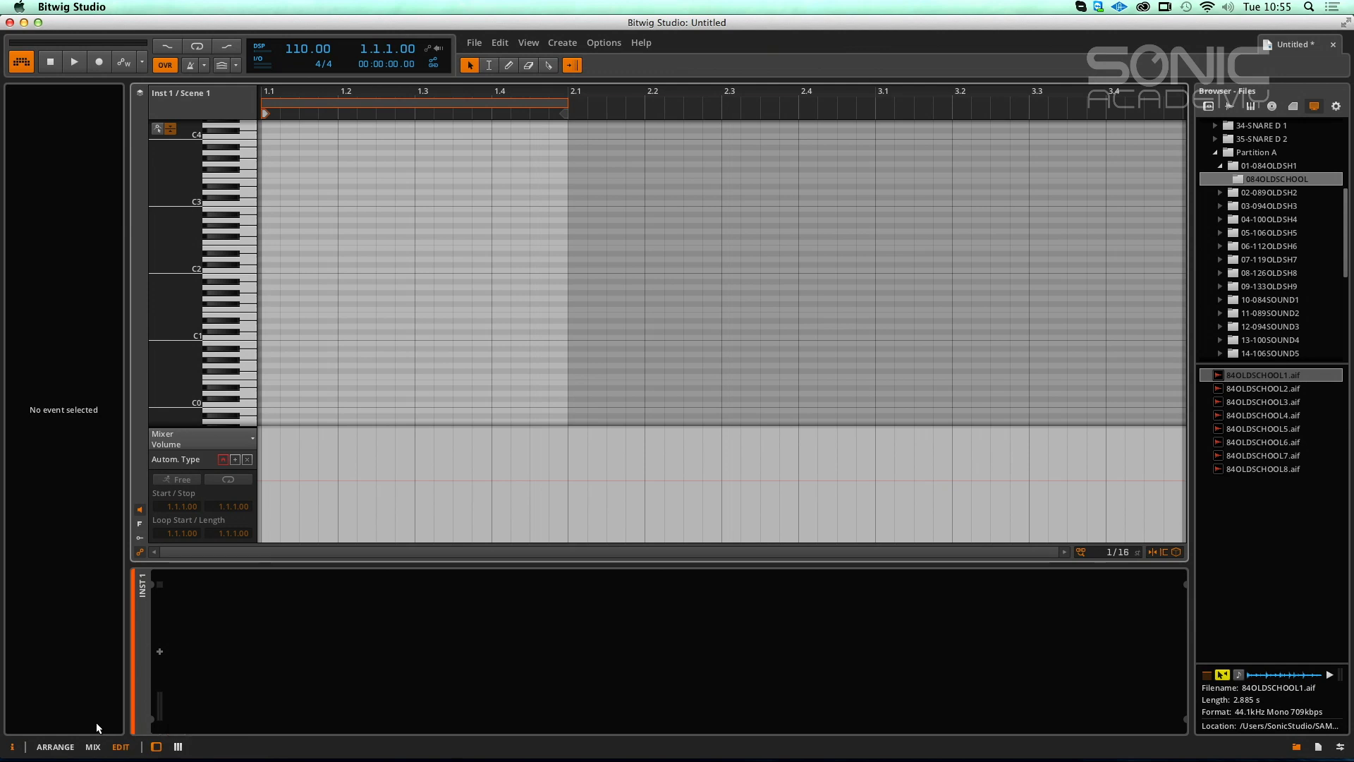
Step: Step through editing tools 2–5 and back to the pointer tool (1)
{"action": "key", "text": "2"}
{"action": "key", "text": "3"}
{"action": "key", "text": "4"}
{"action": "key", "text": "5"}
{"action": "key", "text": "4"}
{"action": "key", "text": "3"}
{"action": "key", "text": "2"}
{"action": "key", "text": "1"}
Step: Cycle through tools 1–5 again, ending on the Knife tool (5) for cutting clips
{"action": "key", "text": "2"}
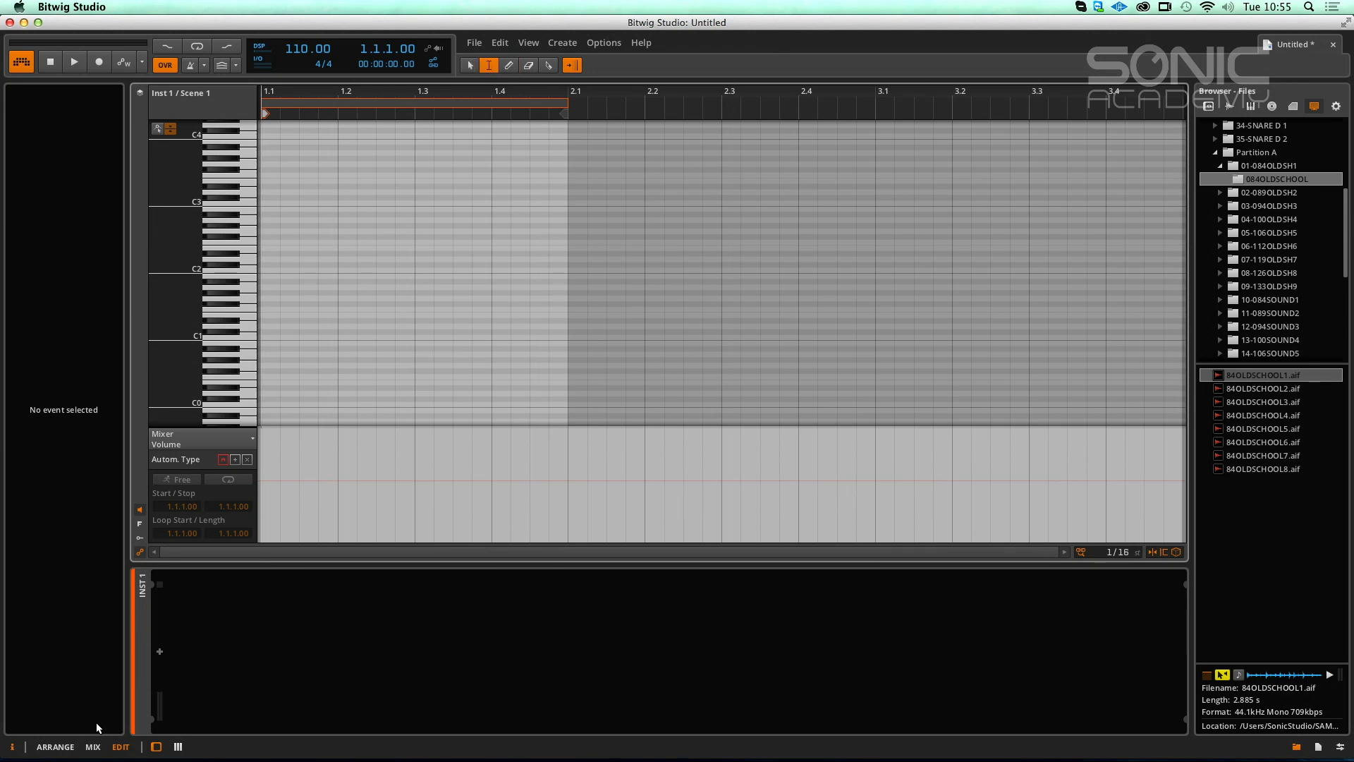
{"action": "key", "text": "3"}
{"action": "key", "text": "4"}
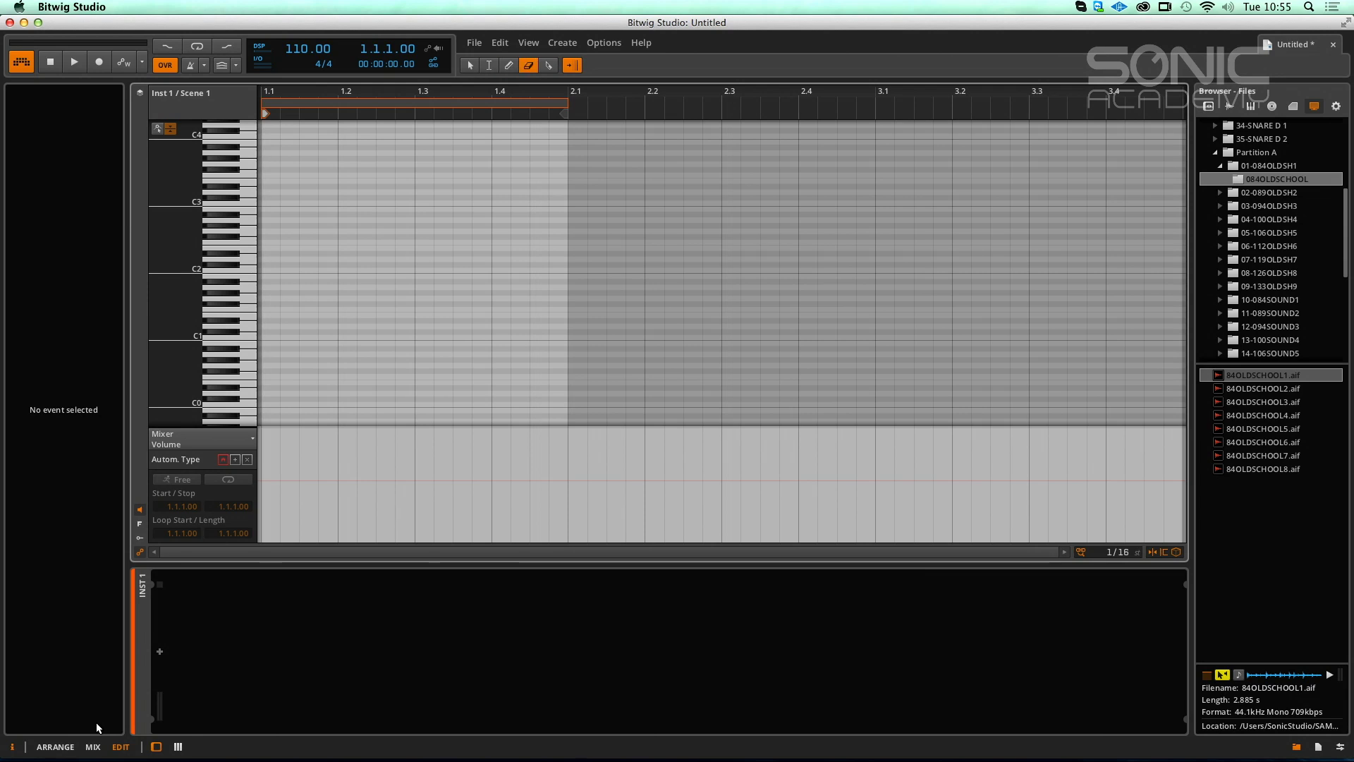
{"action": "key", "text": "5"}
{"action": "key", "text": "3"}
{"action": "key", "text": "2"}
{"action": "key", "text": "1"}
{"action": "key", "text": "2"}
{"action": "key", "text": "4"}
{"action": "key", "text": "5"}
{"action": "key", "text": "1"}
{"action": "key", "text": "2"}
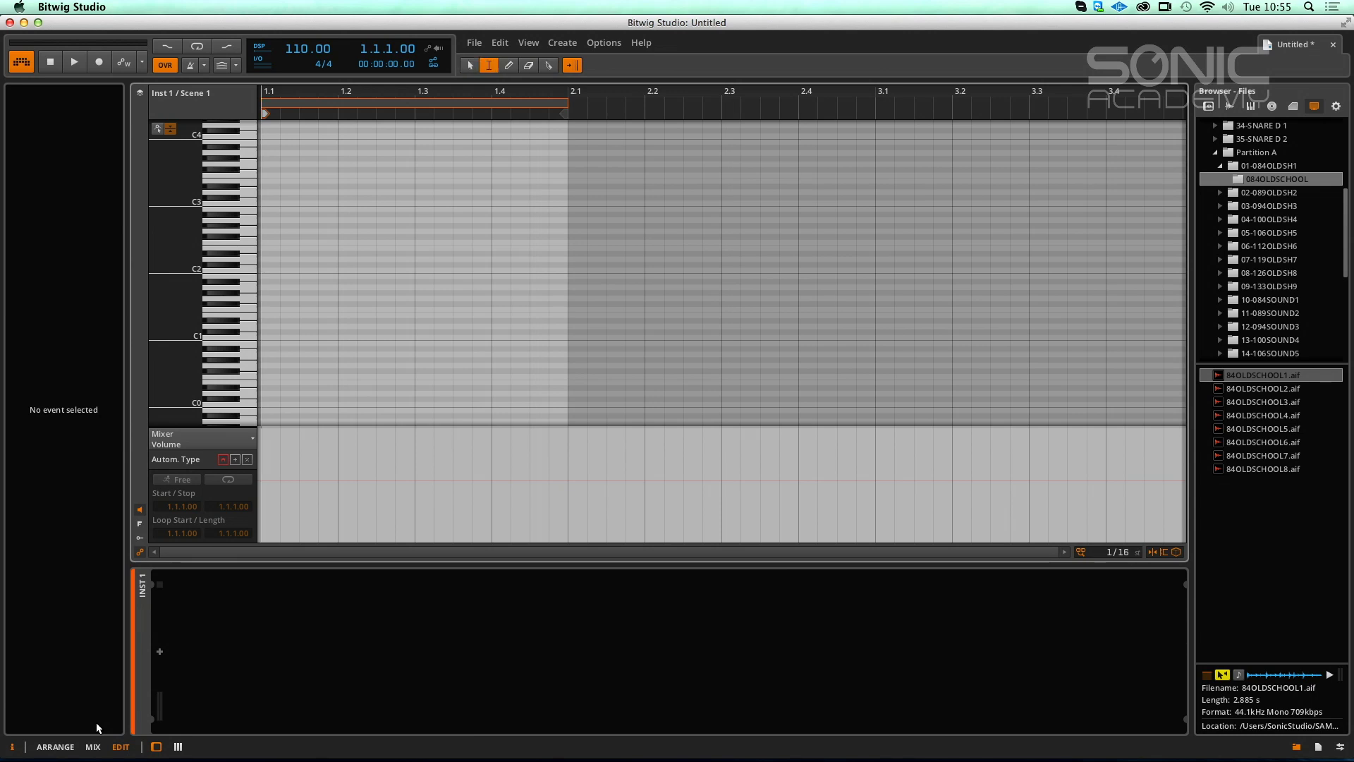
{"action": "key", "text": "3"}
{"action": "key", "text": "4"}
{"action": "key", "text": "5"}
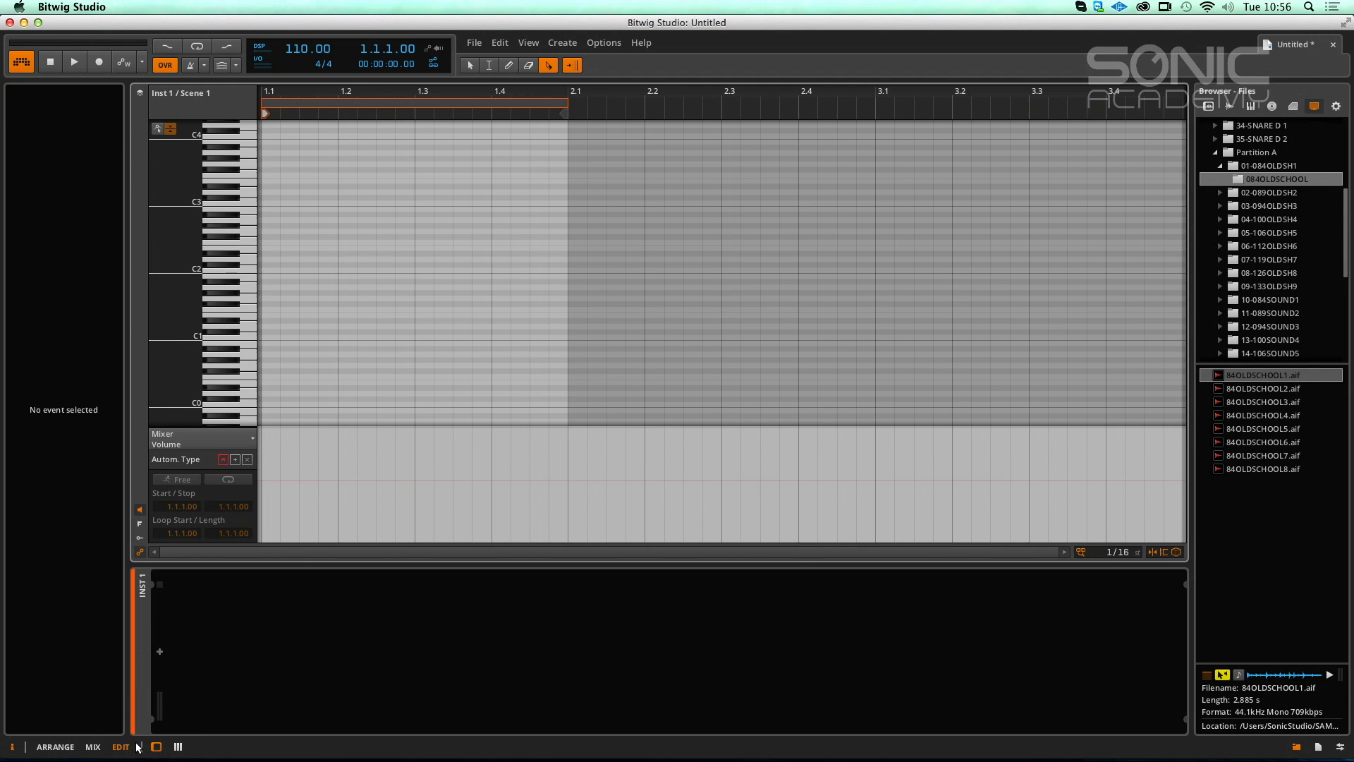
Step: Return to the Arrange layout and open the clip launcher panel showing Scene 1–3 columns
{"action": "left_click", "coordinate": [55, 746]}
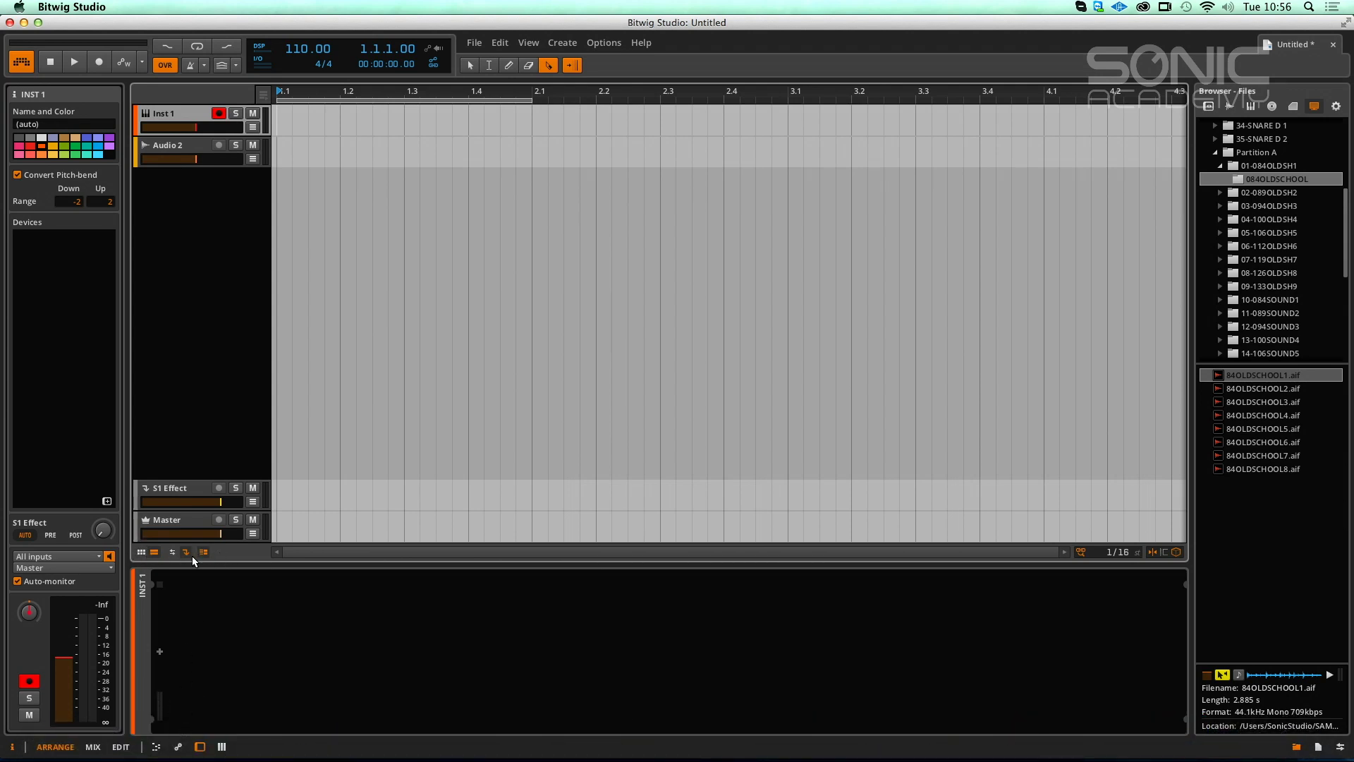
{"action": "left_click", "coordinate": [141, 552]}
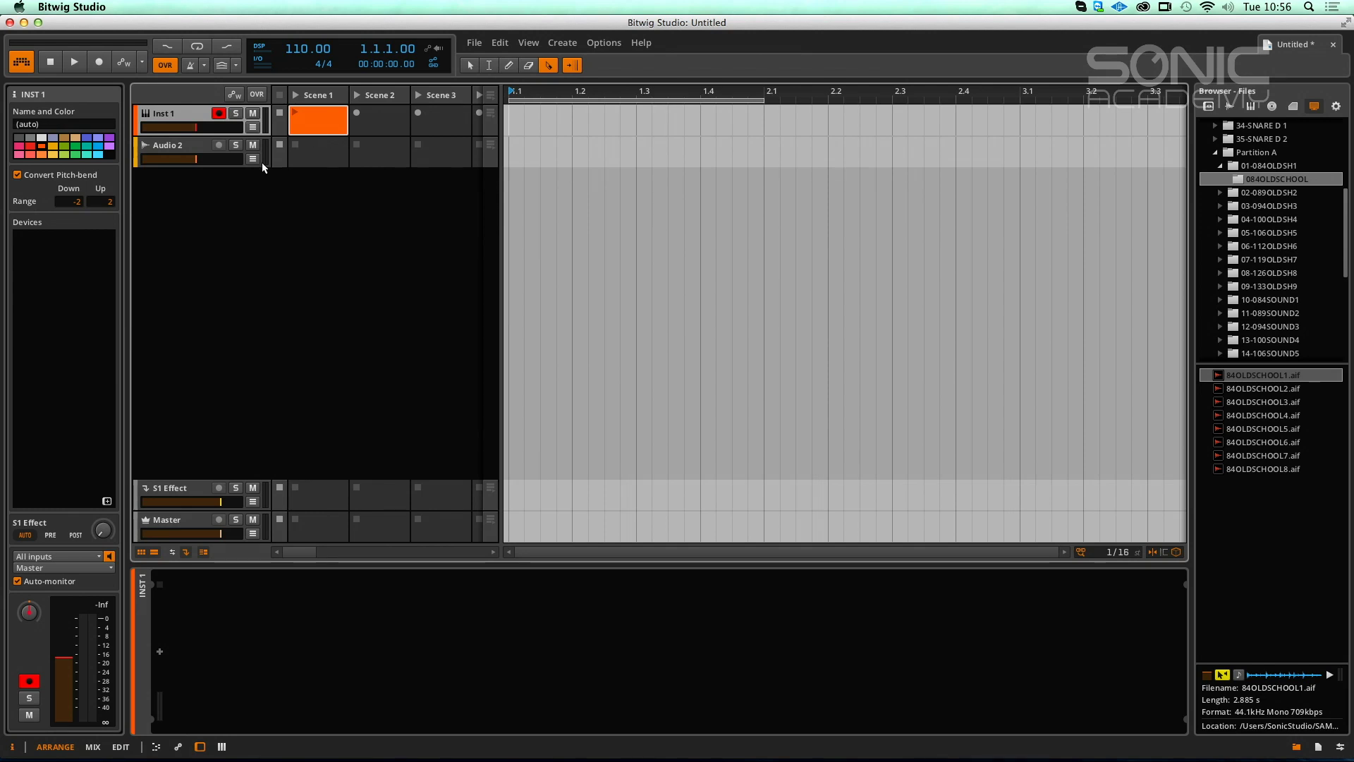
Step: Select the Audio 2 track and switch the browser to the Devices and Presets tab
{"action": "left_click", "coordinate": [161, 146]}
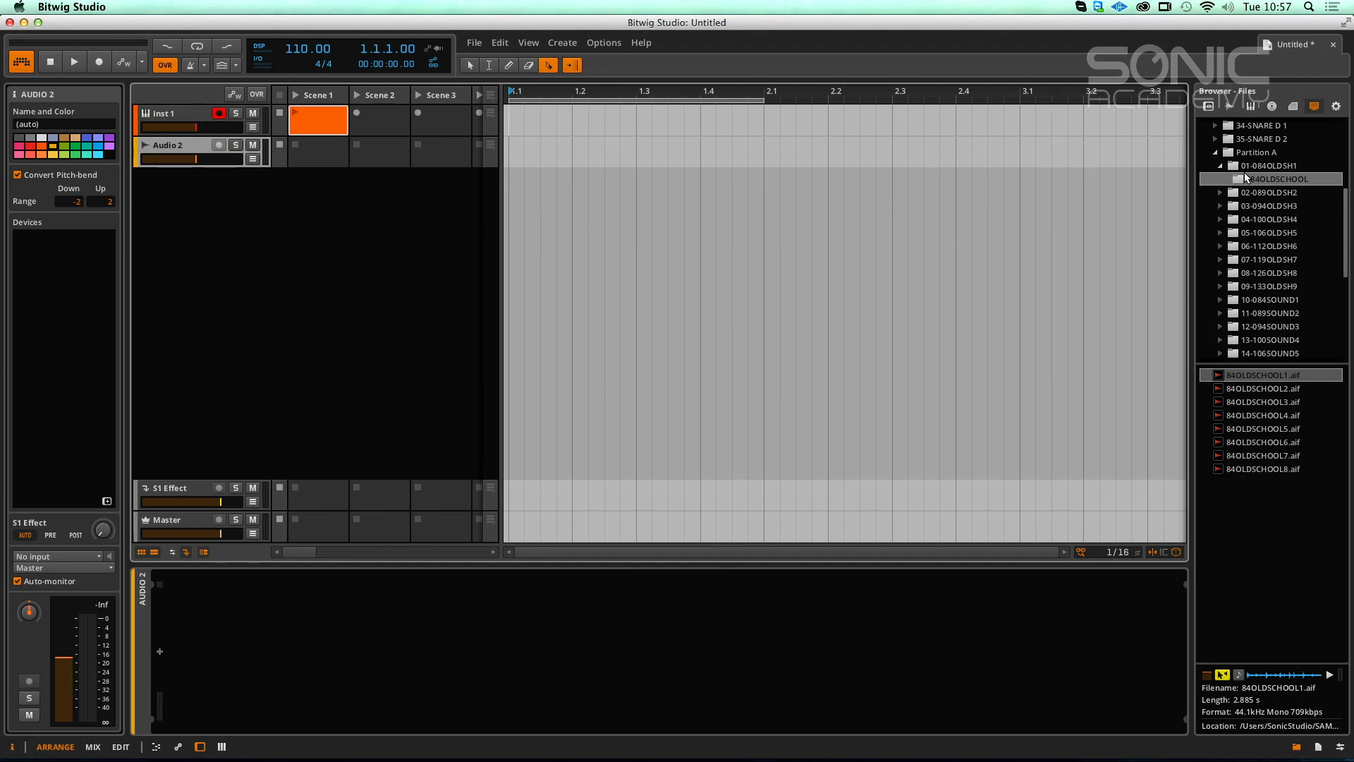
{"action": "left_click", "coordinate": [1209, 106]}
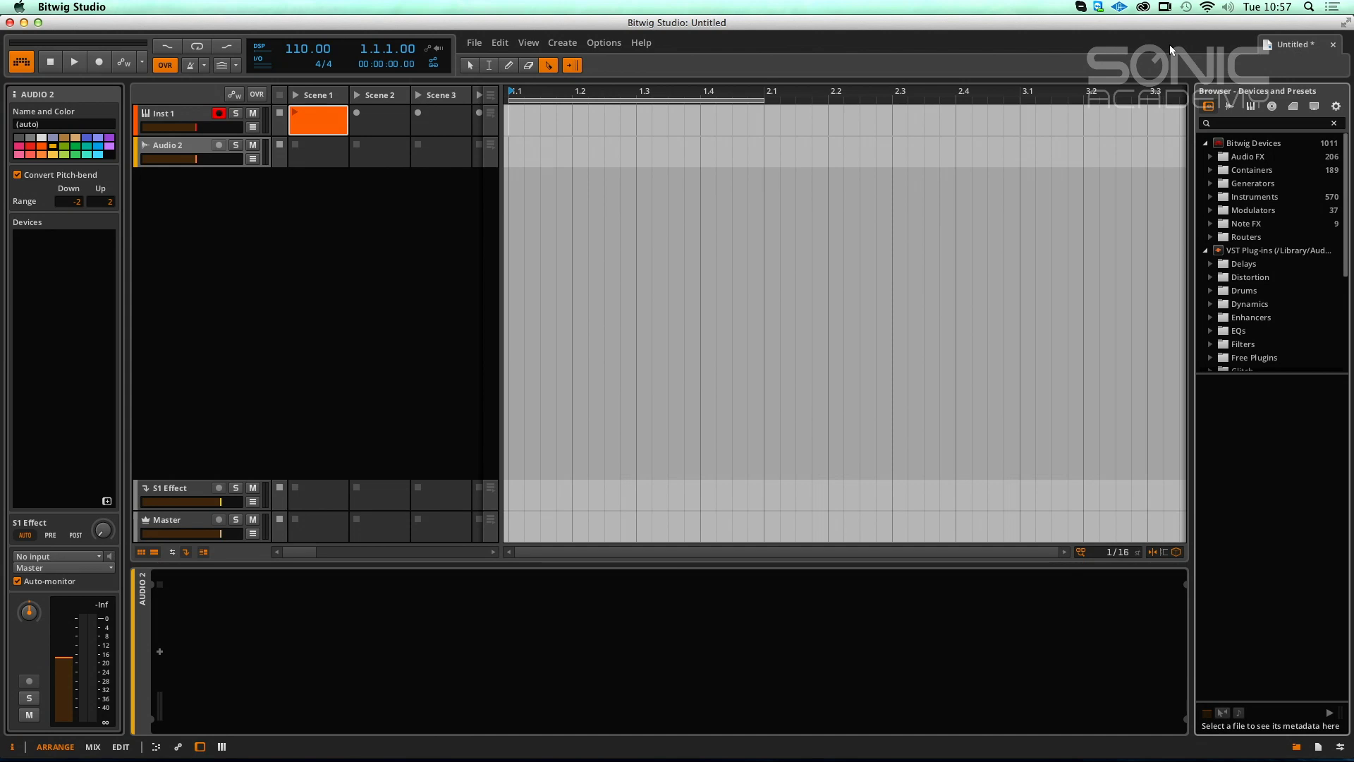
Step: Open and dismiss the File menu, then switch between the original and new Untitled project tabs
{"action": "left_click", "coordinate": [474, 42]}
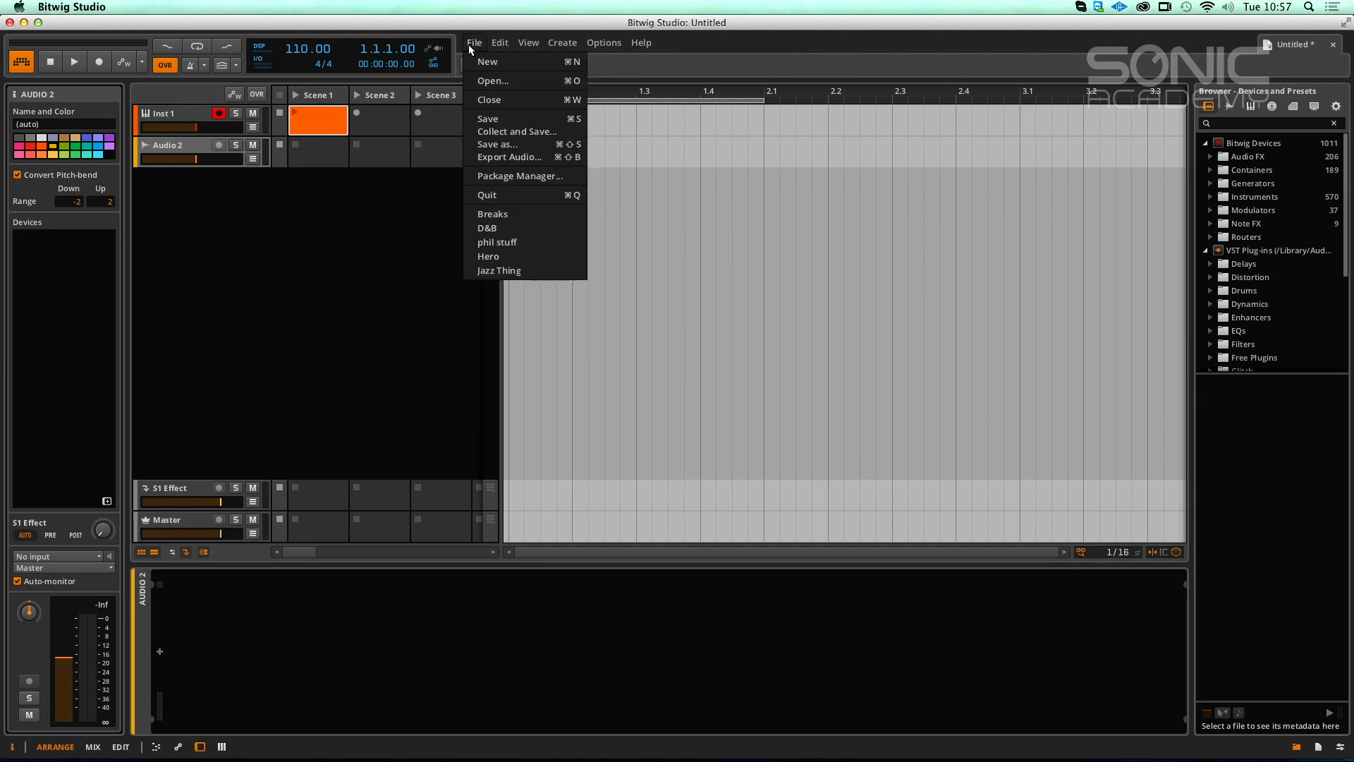
{"action": "key", "text": "Escape"}
{"action": "left_click", "coordinate": [1207, 43]}
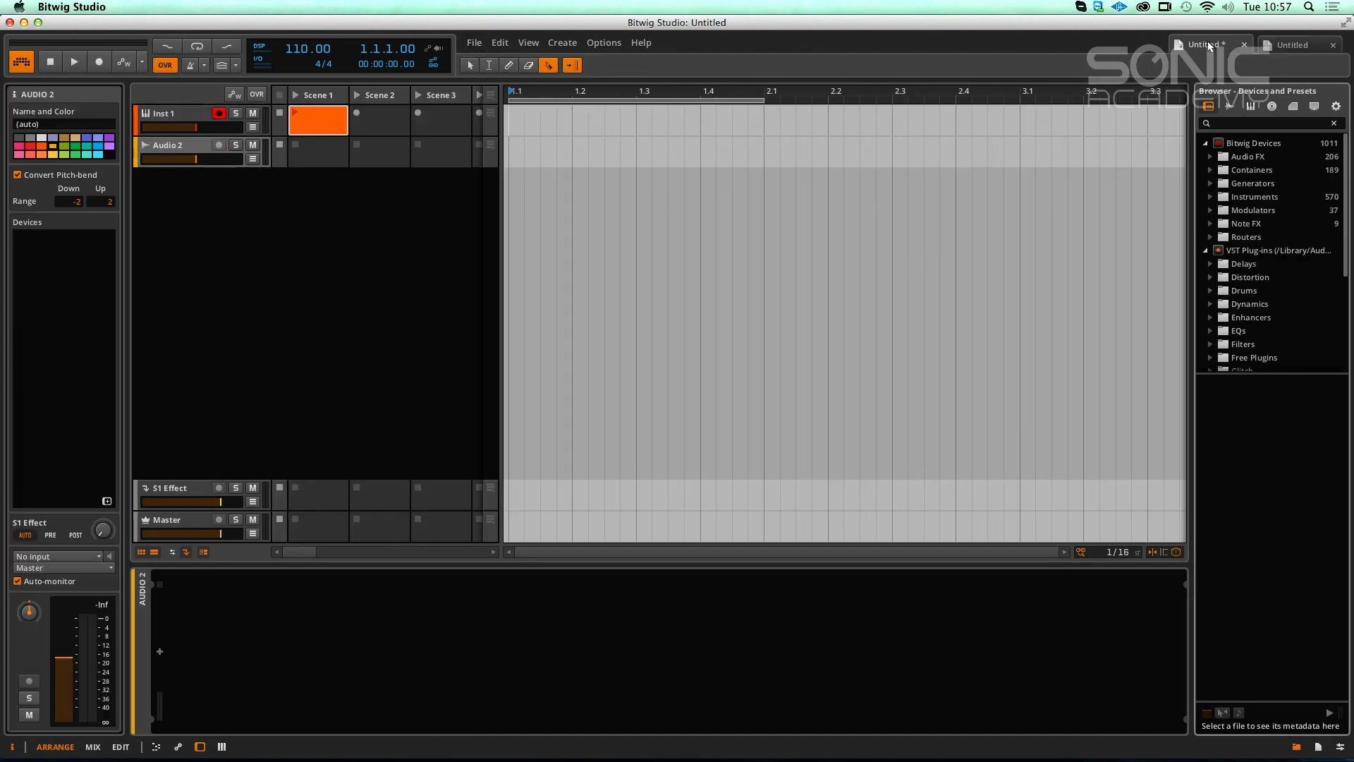
{"action": "left_click", "coordinate": [1282, 45]}
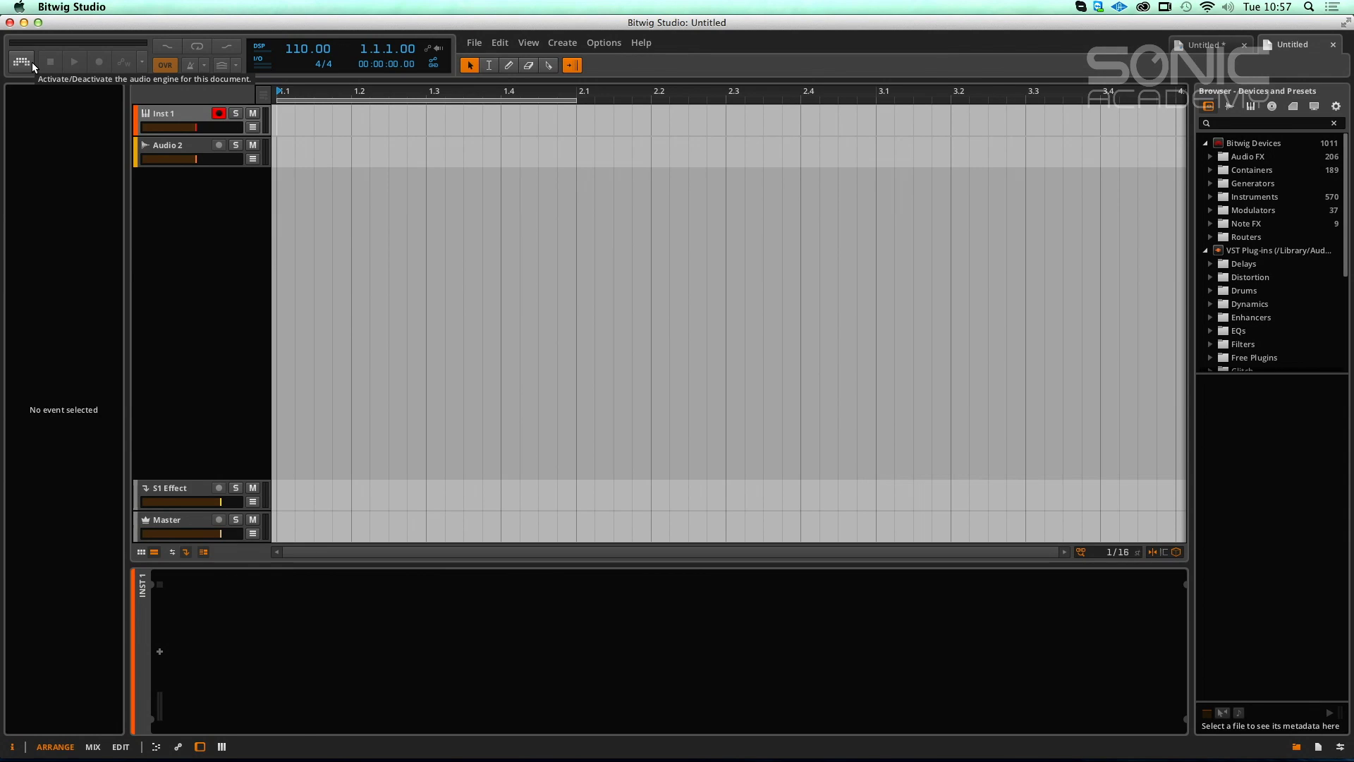
Step: Activate the audio engine on the second Untitled project and return to the first
{"action": "left_click", "coordinate": [1207, 44]}
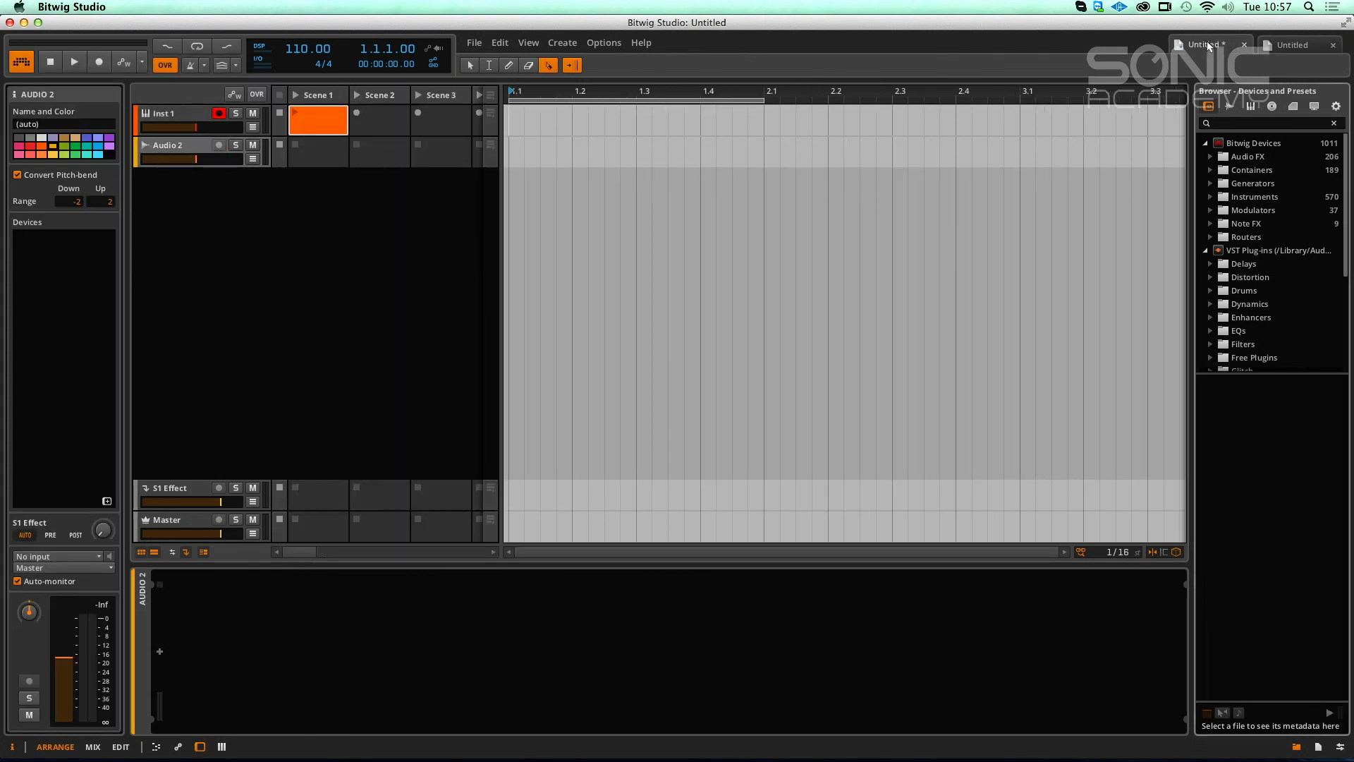
{"action": "left_click", "coordinate": [1292, 45]}
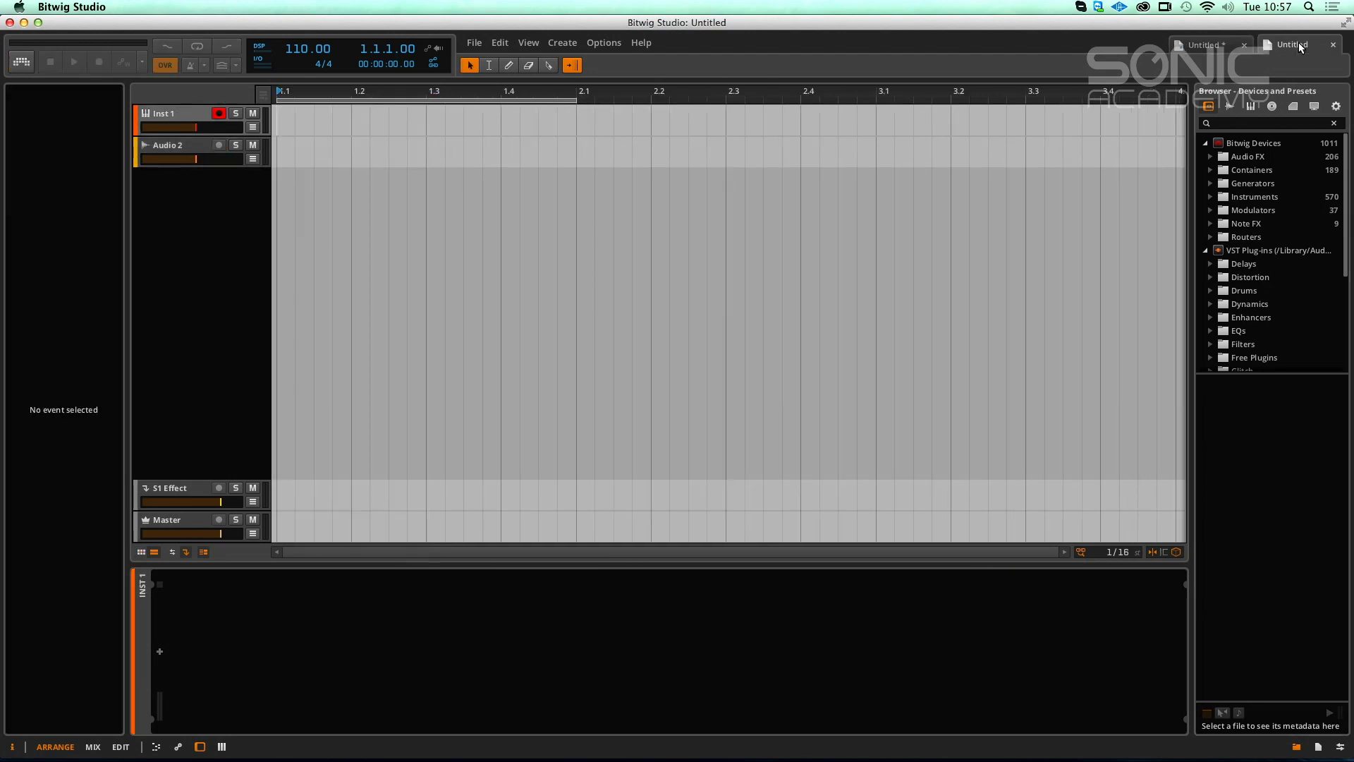
{"action": "left_click", "coordinate": [22, 64]}
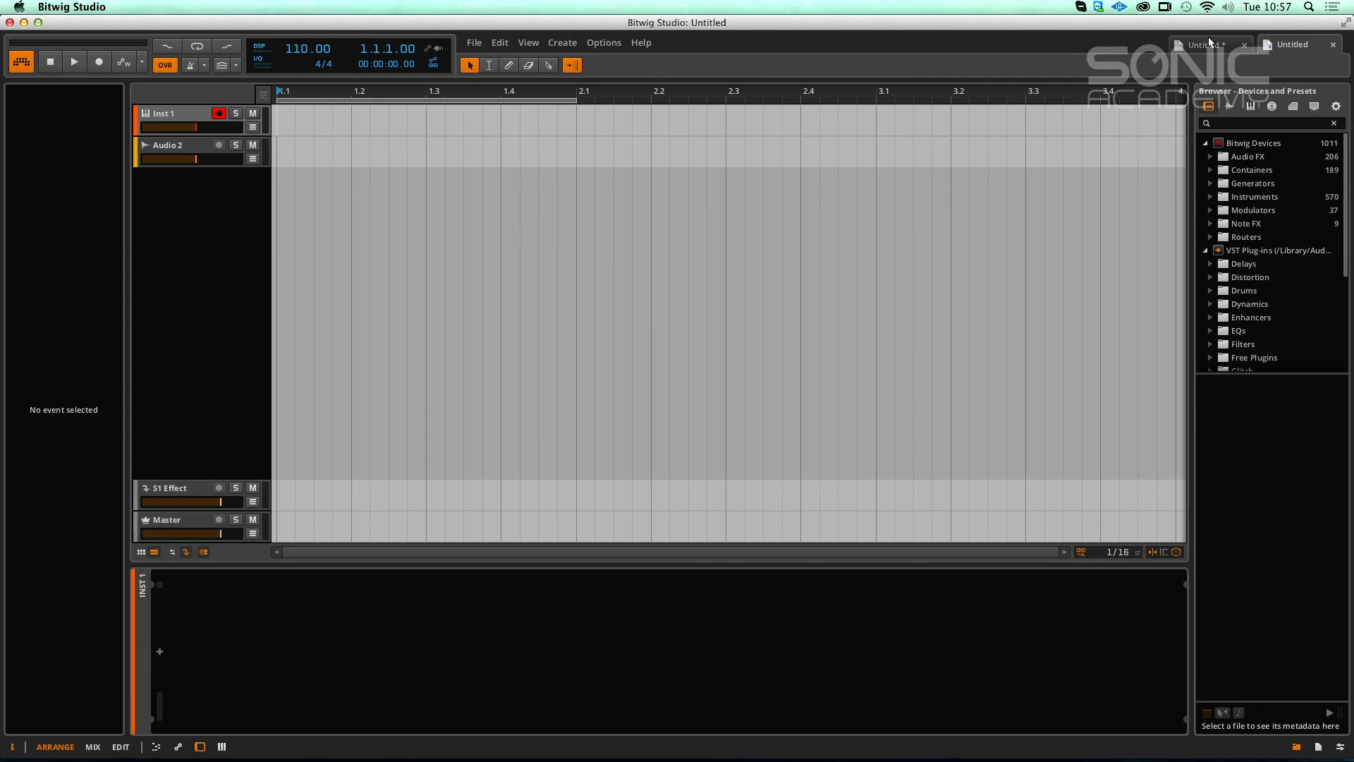
{"action": "left_click", "coordinate": [1224, 47]}
Step: Copy the Scene 1 clip to bar 1 of Inst 1 in the second project and widen the browser
{"action": "left_click", "coordinate": [319, 122]}
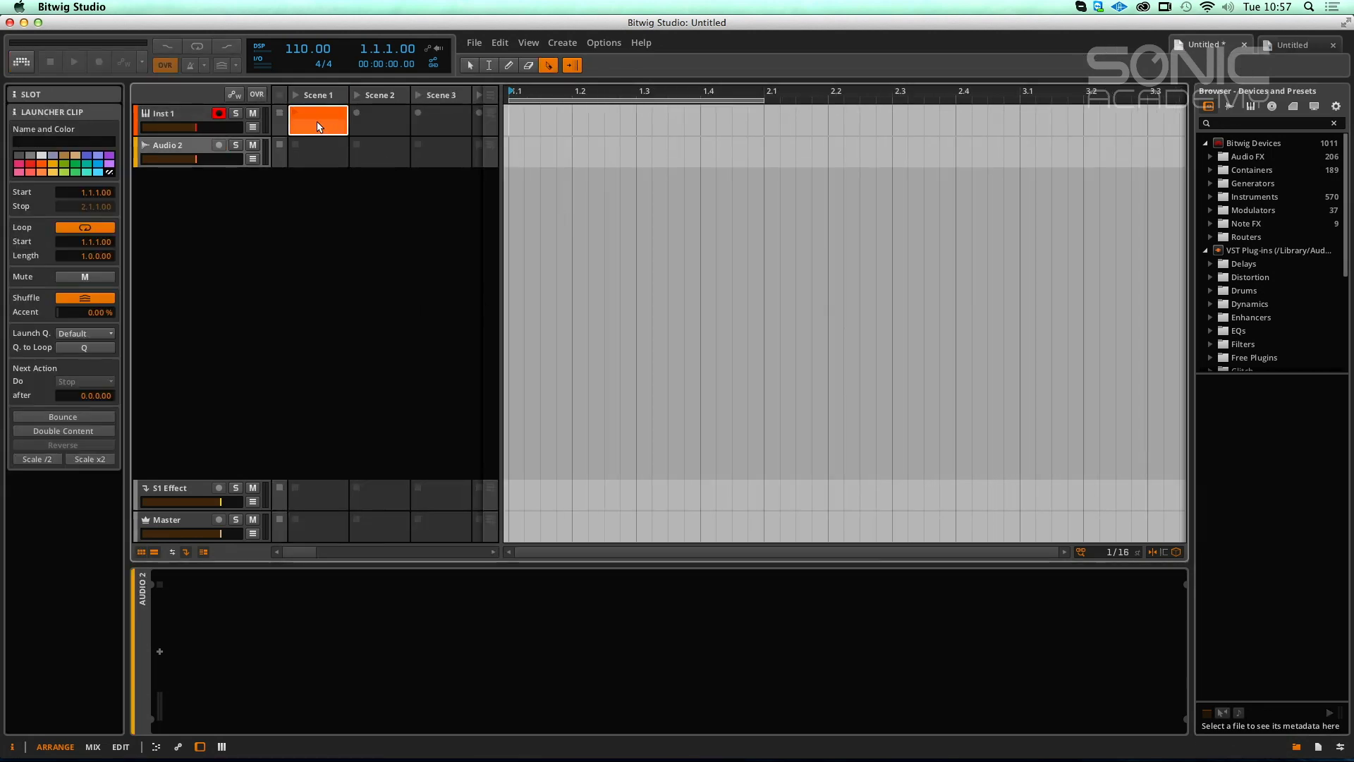
{"action": "left_click_drag", "start_coordinate": [1250, 73], "coordinate": [311, 151]}
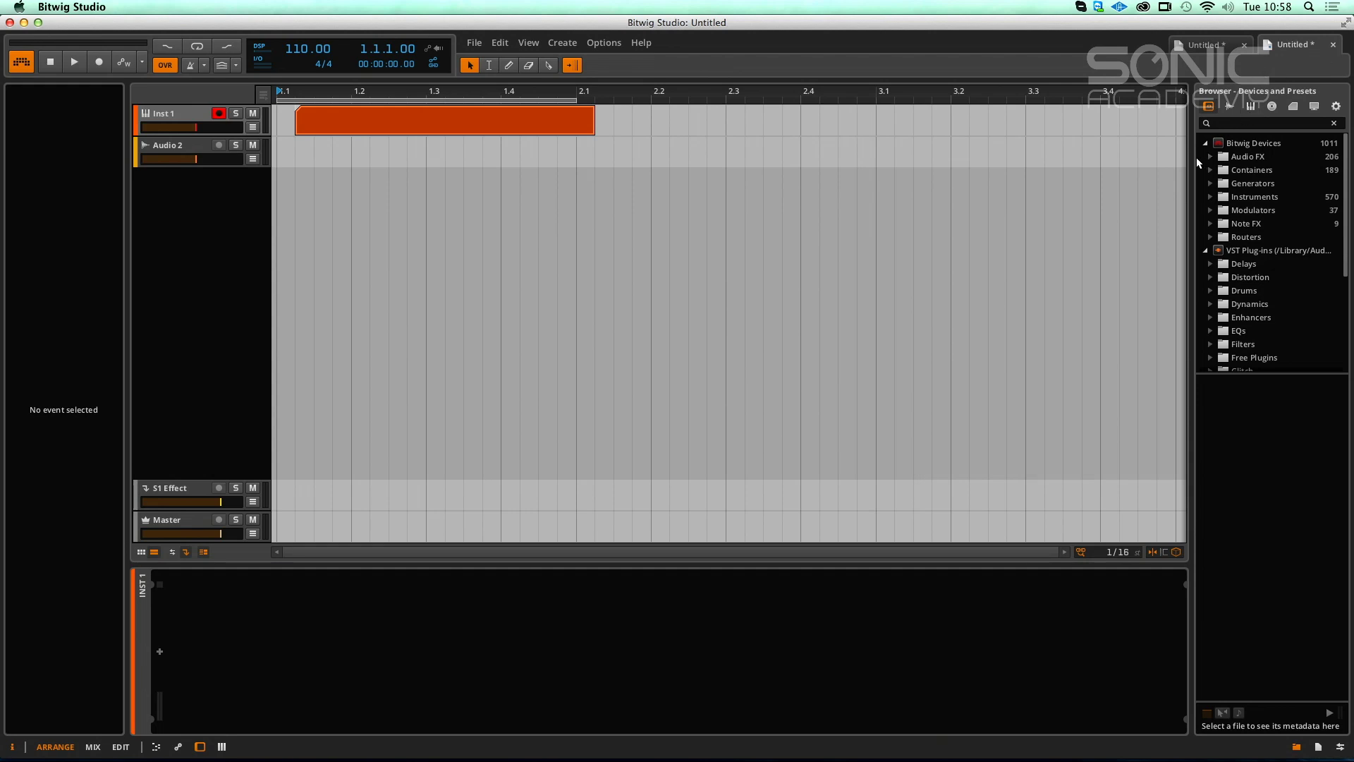
{"action": "left_click_drag", "start_coordinate": [1193, 158], "coordinate": [980, 176]}
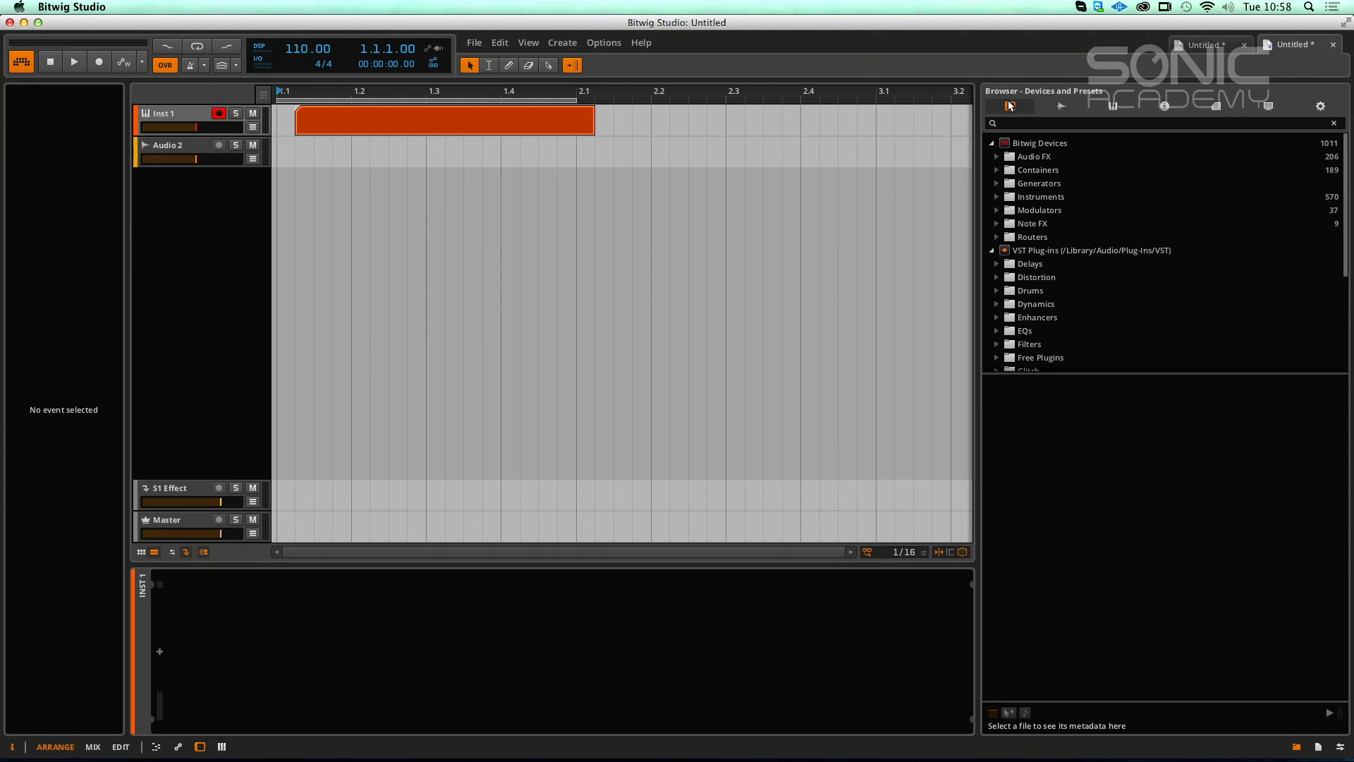
Step: Collapse and re-expand the Bitwig Devices, VST Plug-ins and system VST Plug-ins folders
{"action": "left_click", "coordinate": [993, 143]}
{"action": "left_click", "coordinate": [993, 156]}
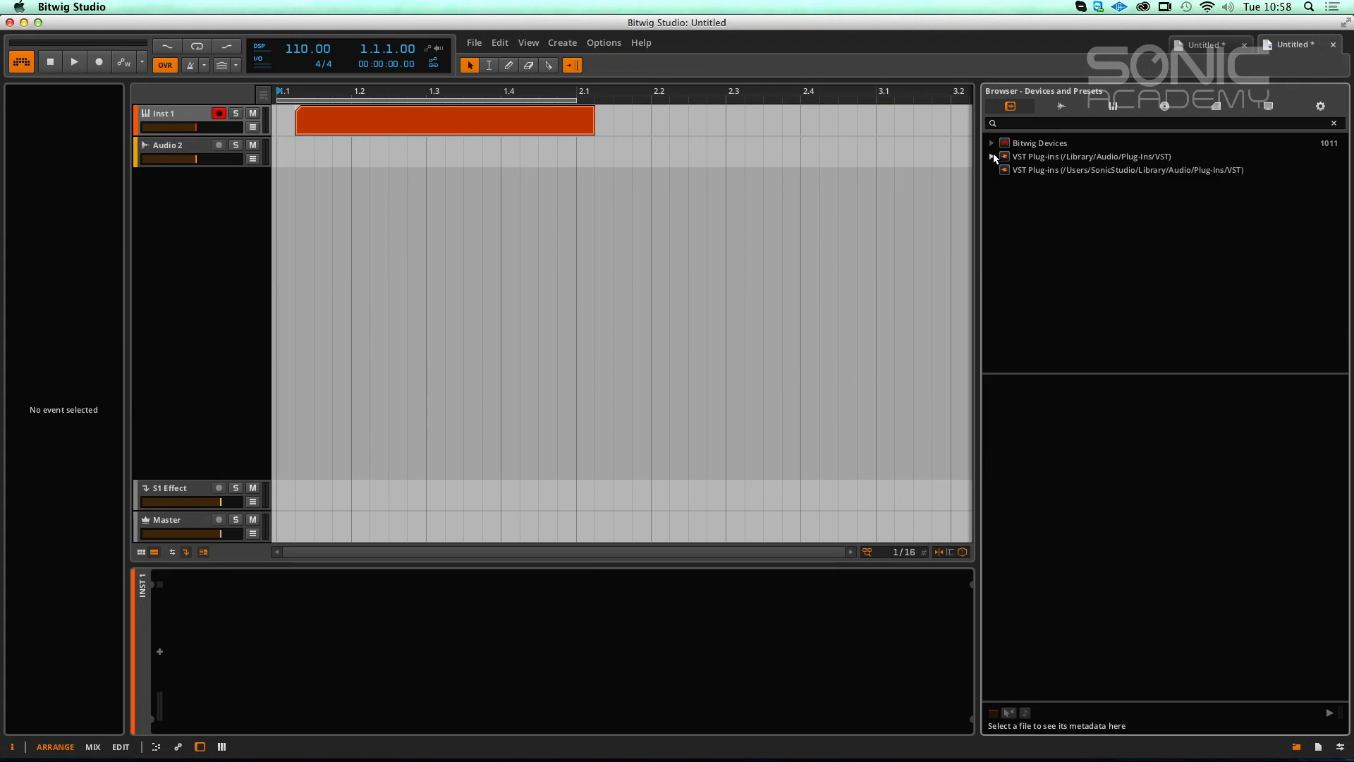
{"action": "left_click", "coordinate": [993, 155]}
{"action": "left_click", "coordinate": [992, 143]}
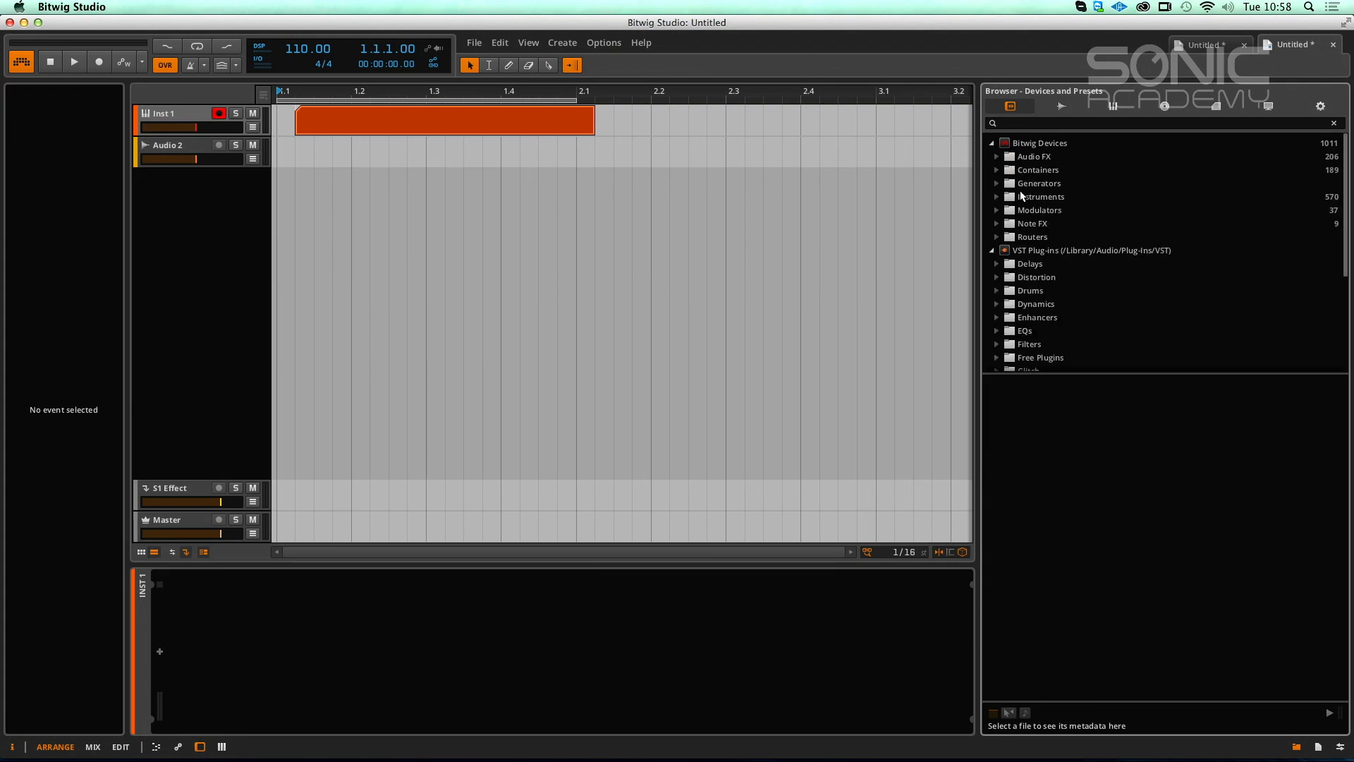
{"action": "left_click", "coordinate": [991, 251]}
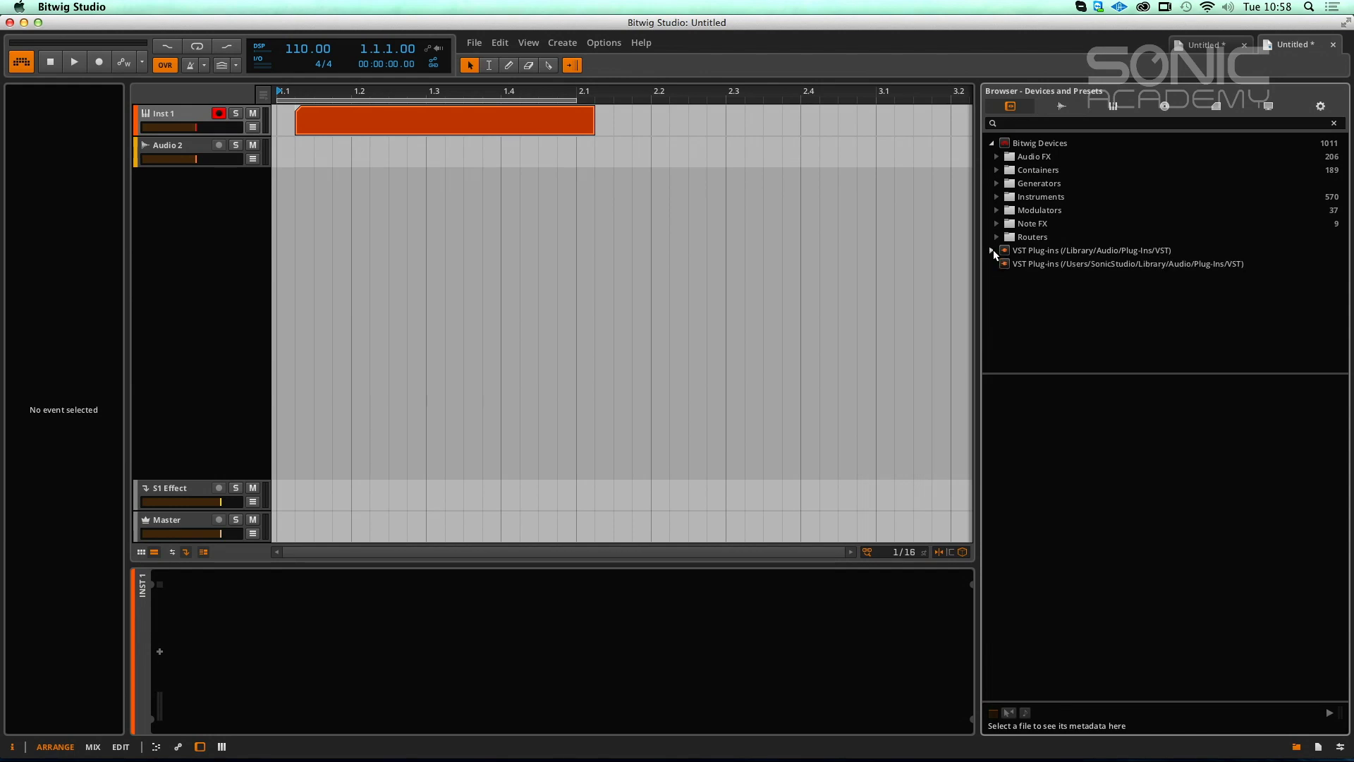
{"action": "left_click", "coordinate": [992, 251]}
Step: Expand the Synths folder, select A.N.Ax64 and pick its Funk Bass preset
{"action": "left_click_drag", "start_coordinate": [1347, 202], "coordinate": [1172, 293]}
{"action": "left_click", "coordinate": [997, 322]}
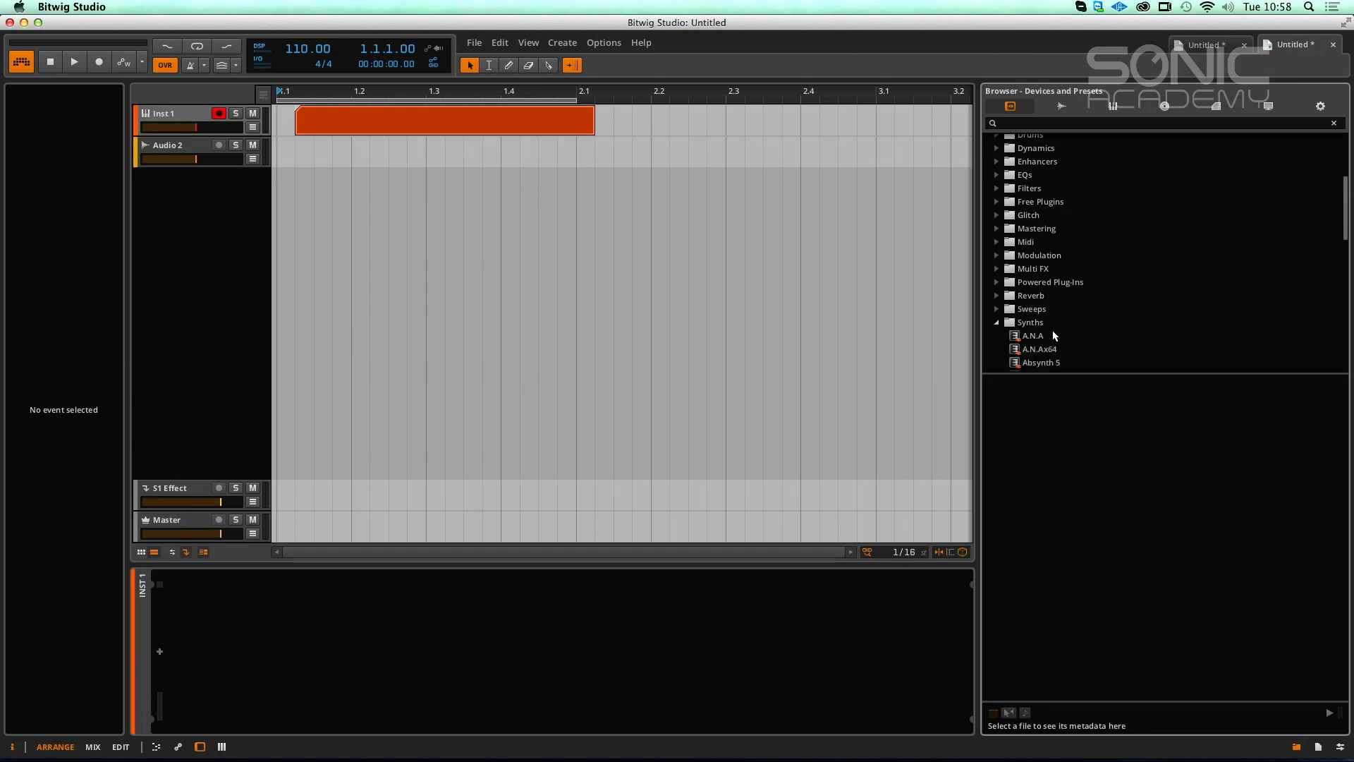
{"action": "left_click", "coordinate": [1033, 335]}
{"action": "left_click", "coordinate": [1038, 349]}
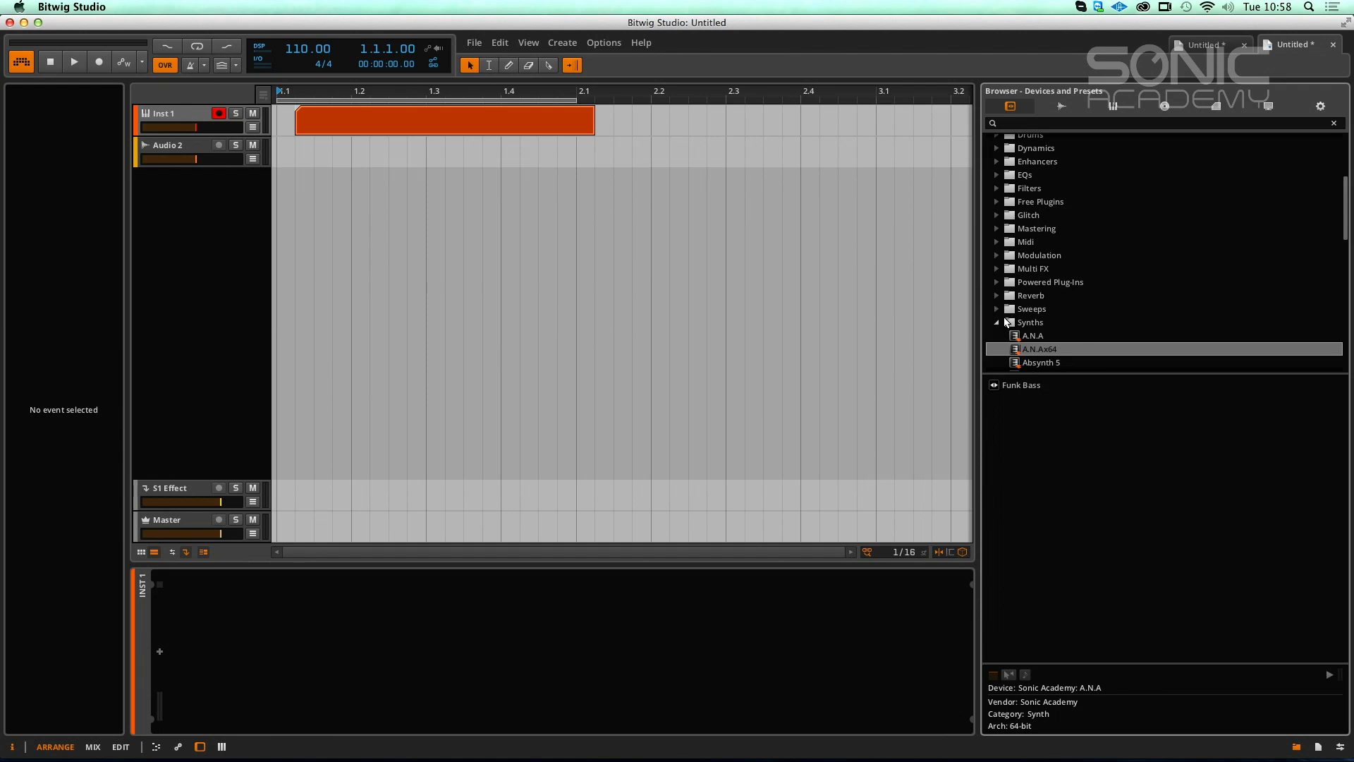
{"action": "left_click", "coordinate": [1033, 392]}
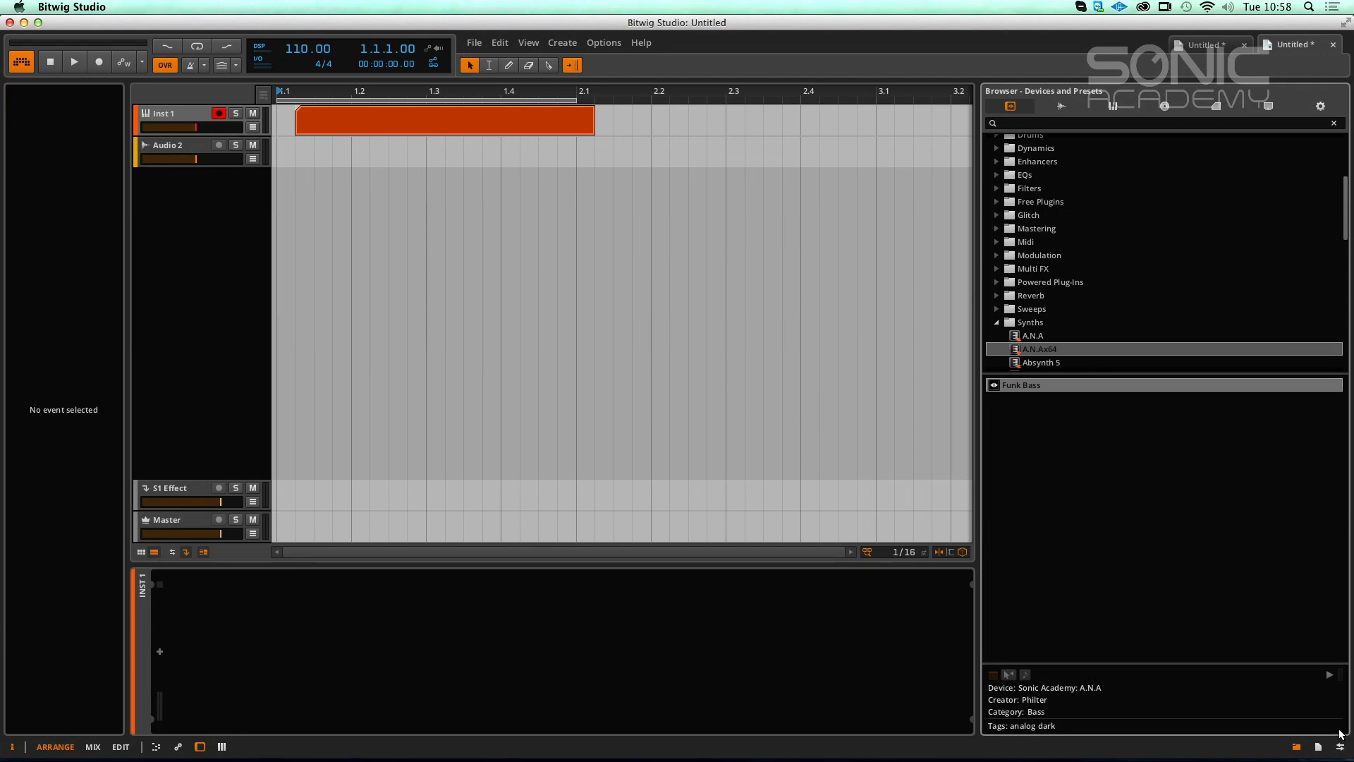
Step: Open Funk Bass's file metadata and confirm the Bass category with analog and dark tags
{"action": "right_click", "coordinate": [1050, 392]}
{"action": "left_click", "coordinate": [1079, 457]}
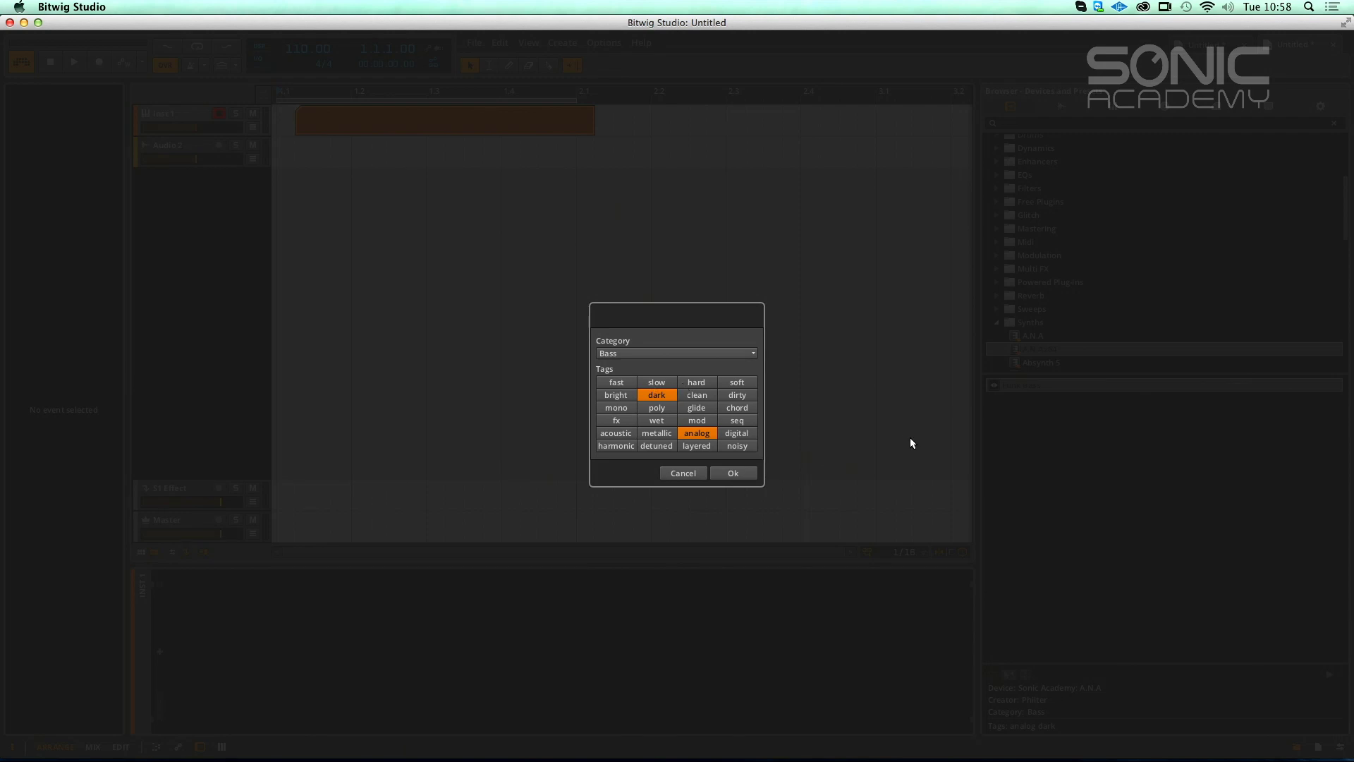
{"action": "left_click", "coordinate": [733, 472]}
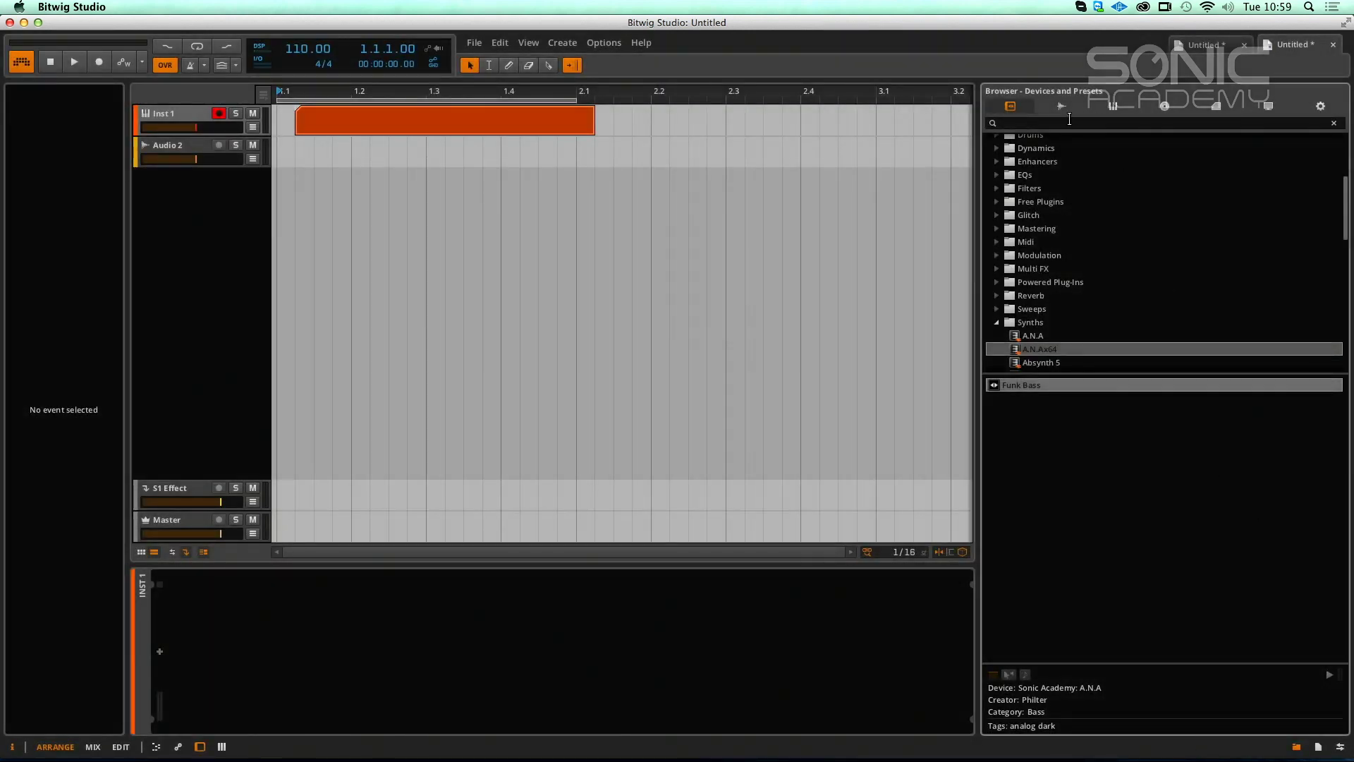
Step: Switch the browser to Samples, then expand and collapse the SAMPLES and Ultimate Drums folders
{"action": "left_click", "coordinate": [1062, 108]}
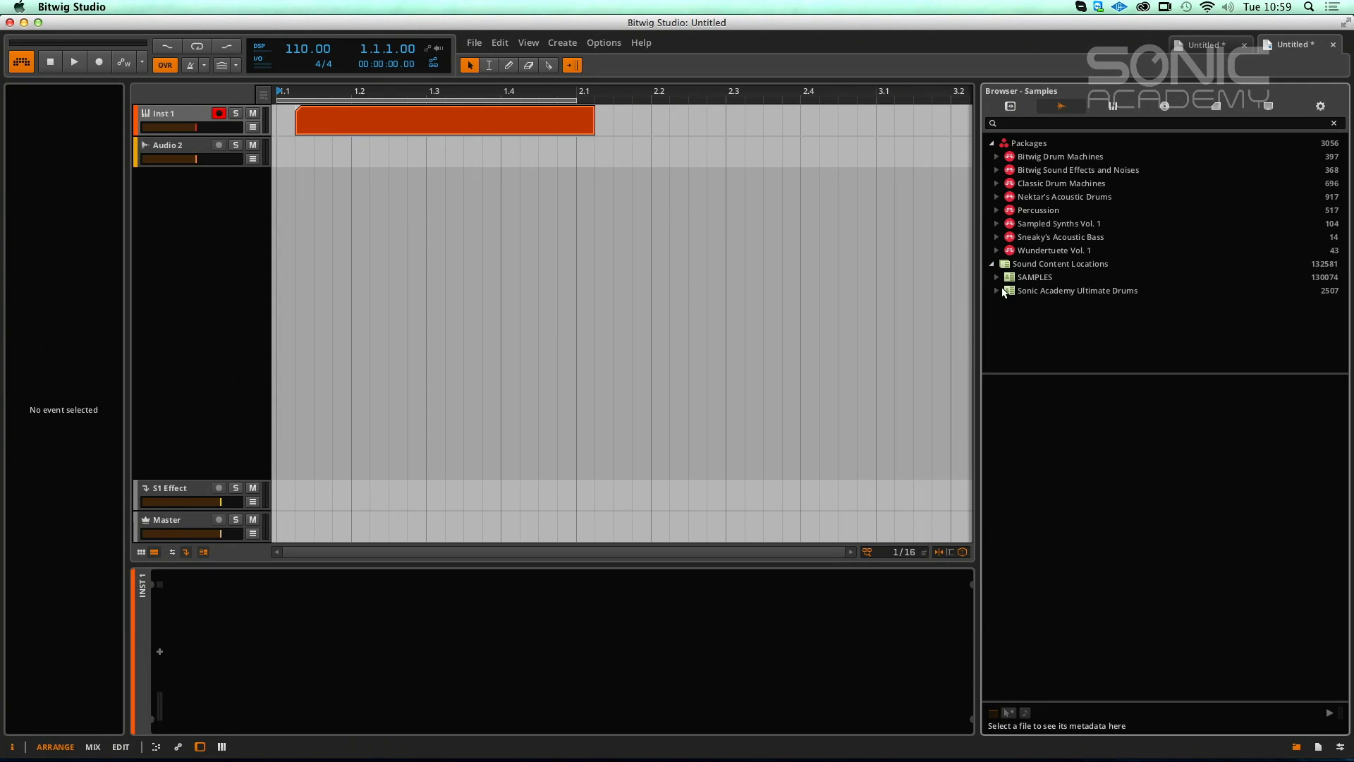
{"action": "left_click", "coordinate": [1001, 292]}
{"action": "left_click", "coordinate": [997, 278]}
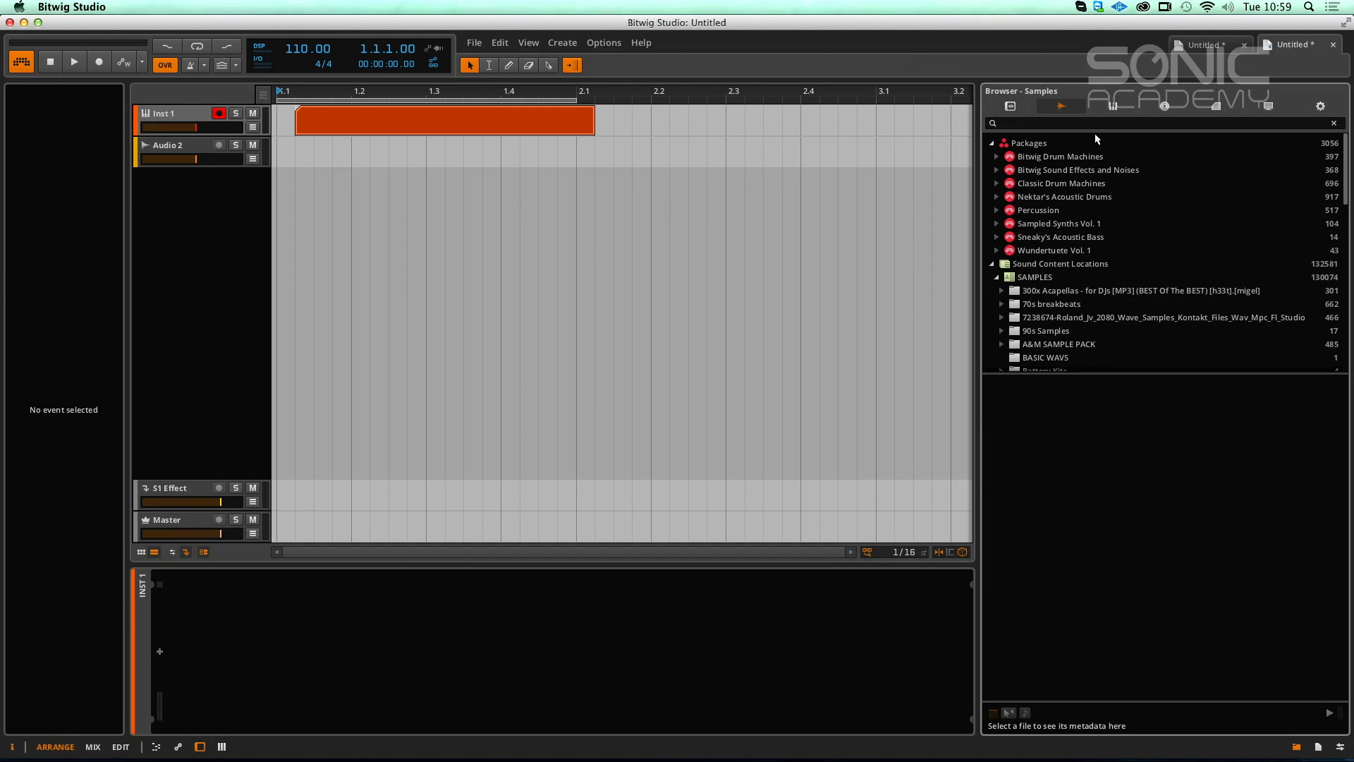
{"action": "left_click", "coordinate": [996, 277]}
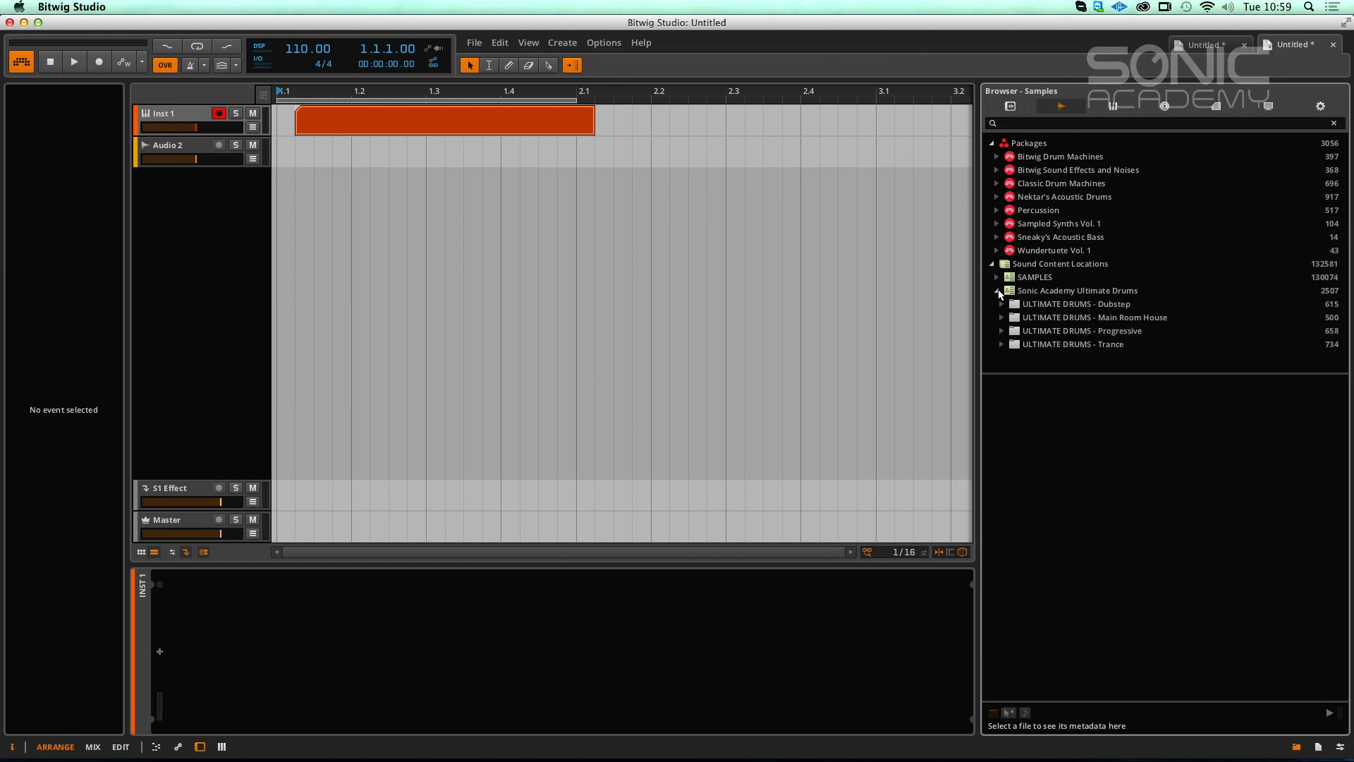
{"action": "left_click", "coordinate": [997, 291]}
Step: List files from Sound Content Locations, SAMPLES, then Sonic Academy Ultimate Drums, showing Hat Loop files
{"action": "left_click", "coordinate": [1037, 267]}
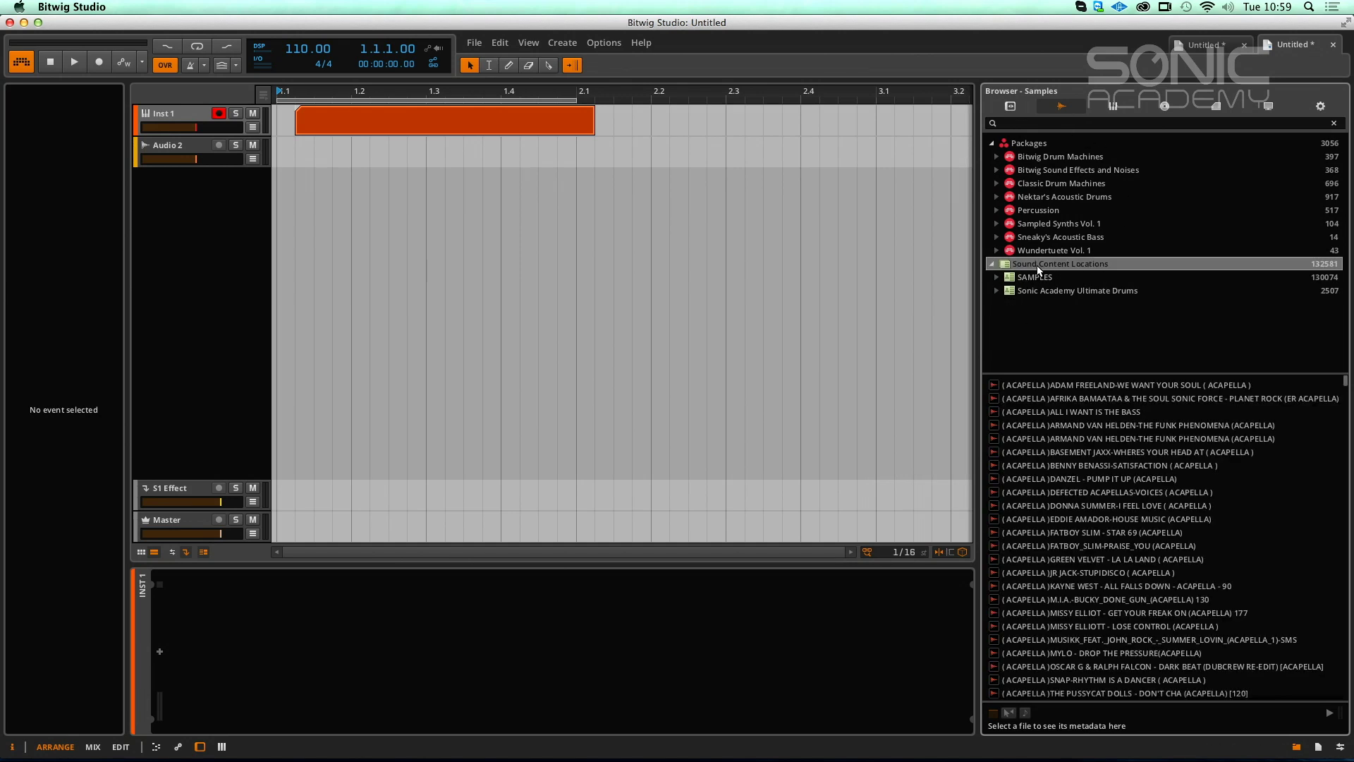
{"action": "left_click", "coordinate": [1035, 284]}
{"action": "left_click", "coordinate": [1037, 291]}
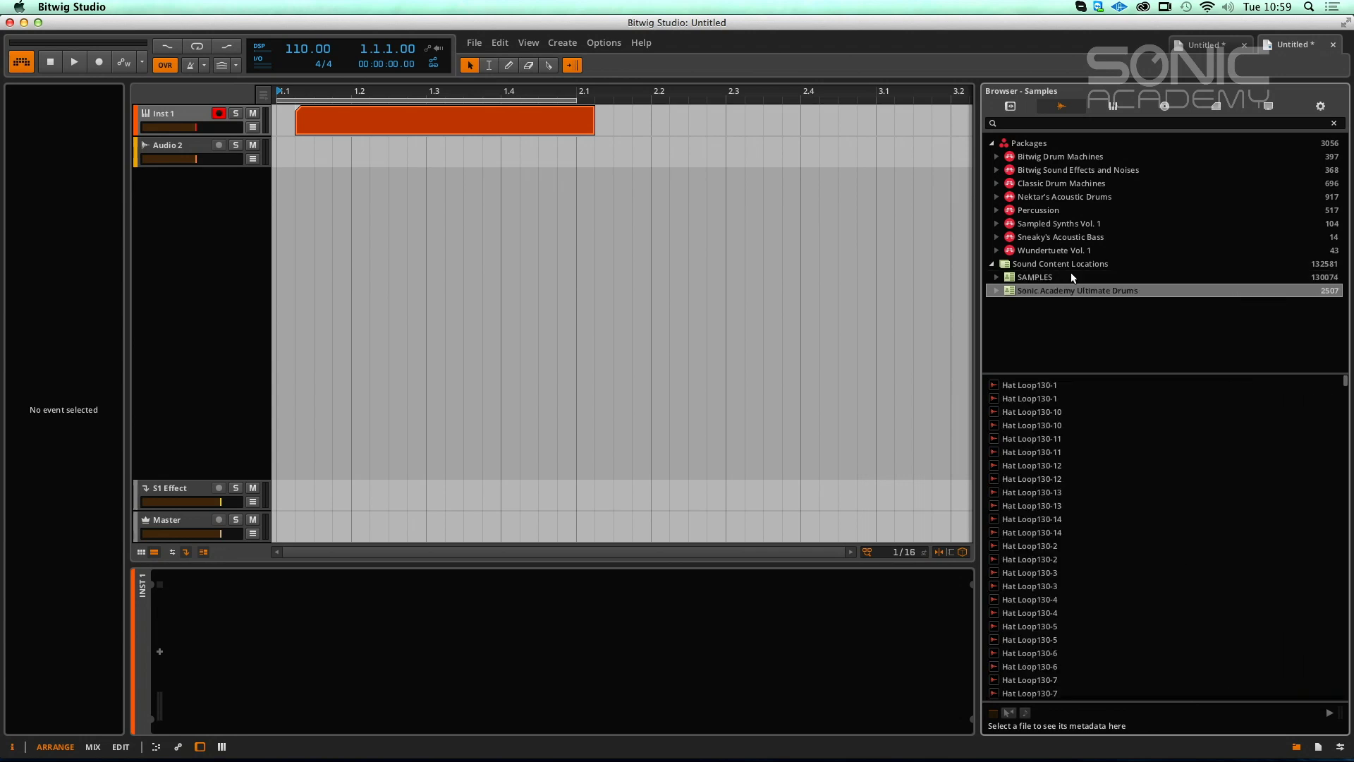
Step: Switch to Files, expand Sonic Academy Ultimate Drums, and open the Dubstep folder's UD subfolders
{"action": "left_click", "coordinate": [1269, 107]}
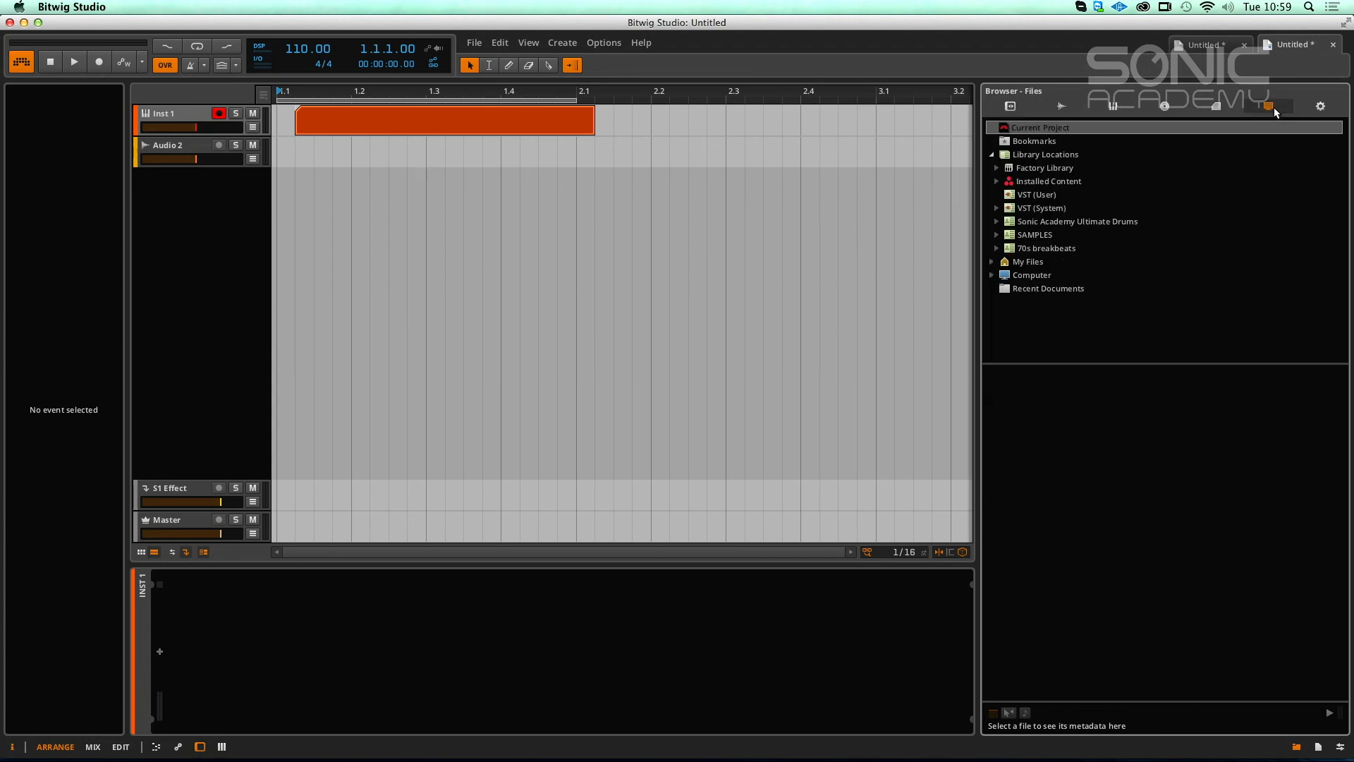
{"action": "left_click", "coordinate": [996, 221]}
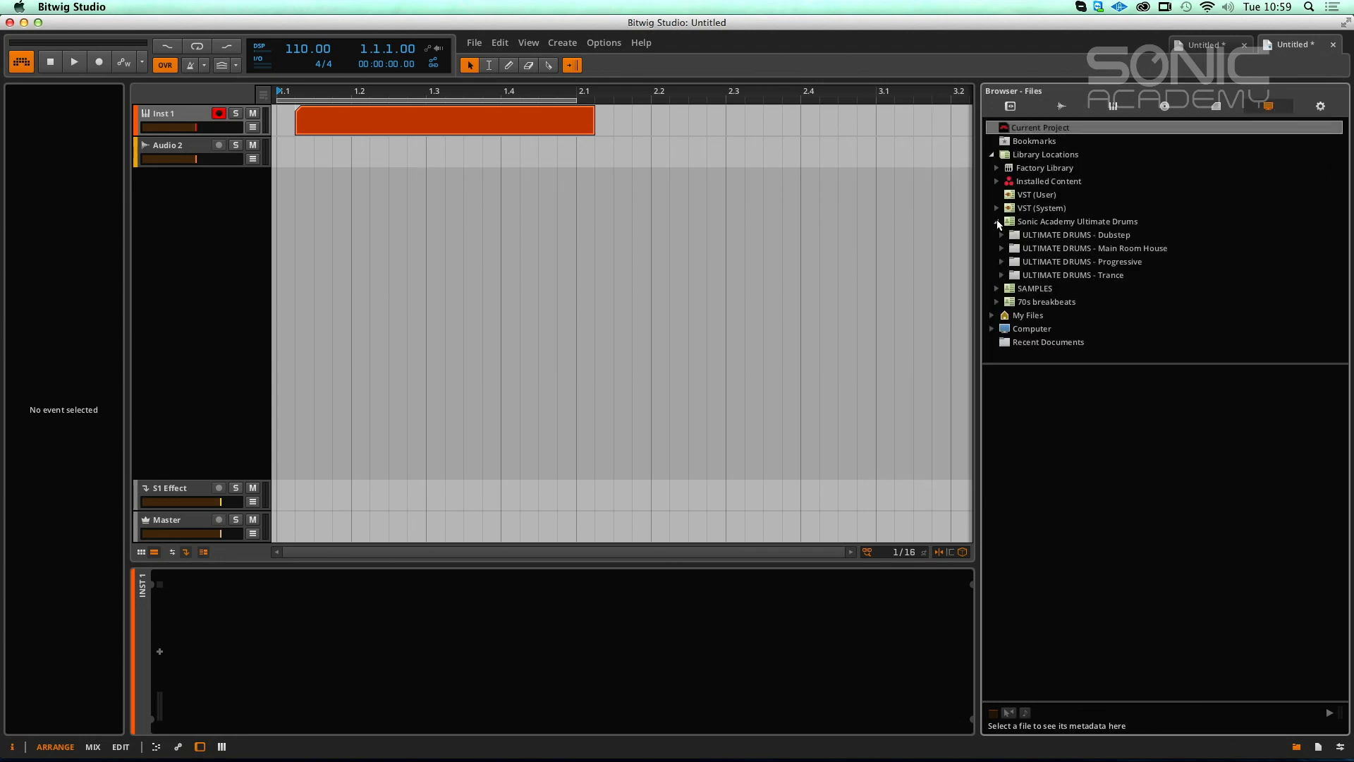
{"action": "right_click", "coordinate": [1059, 241]}
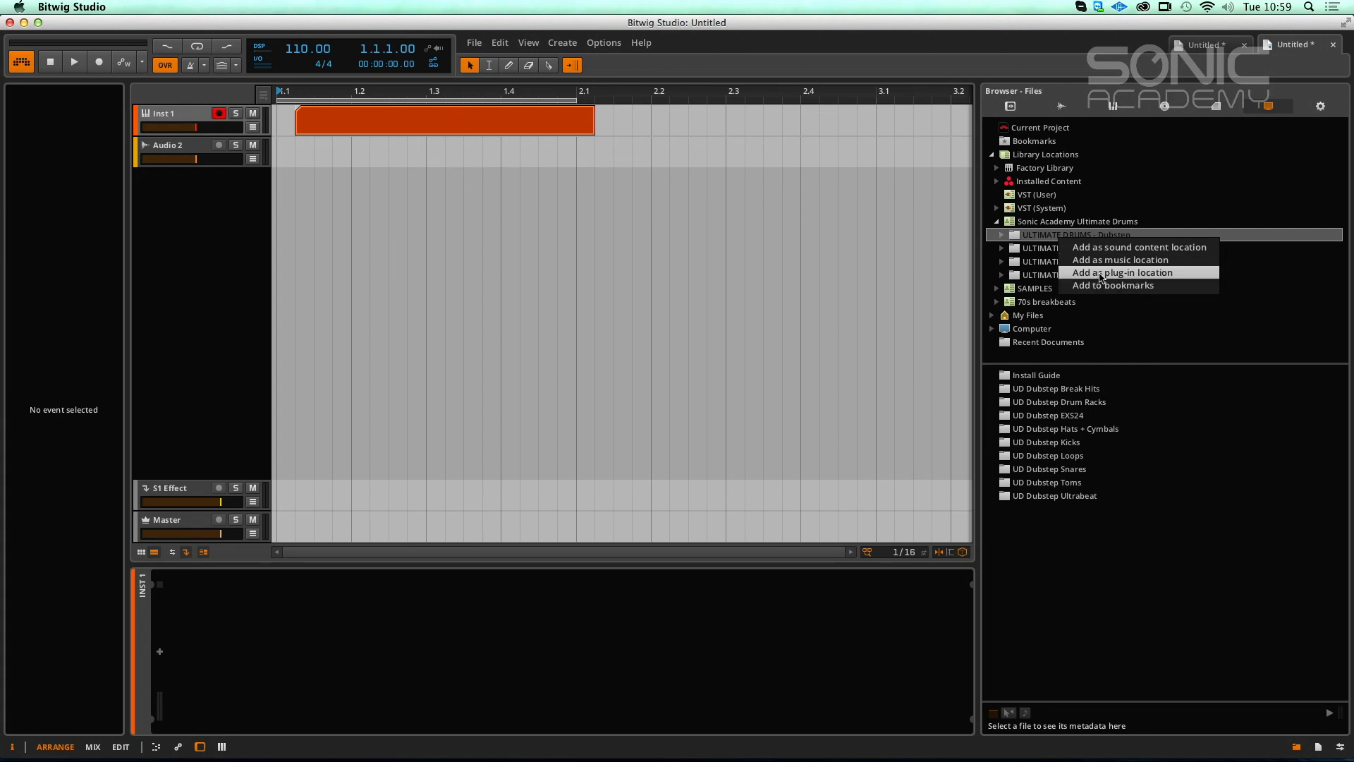
{"action": "left_click", "coordinate": [1139, 247]}
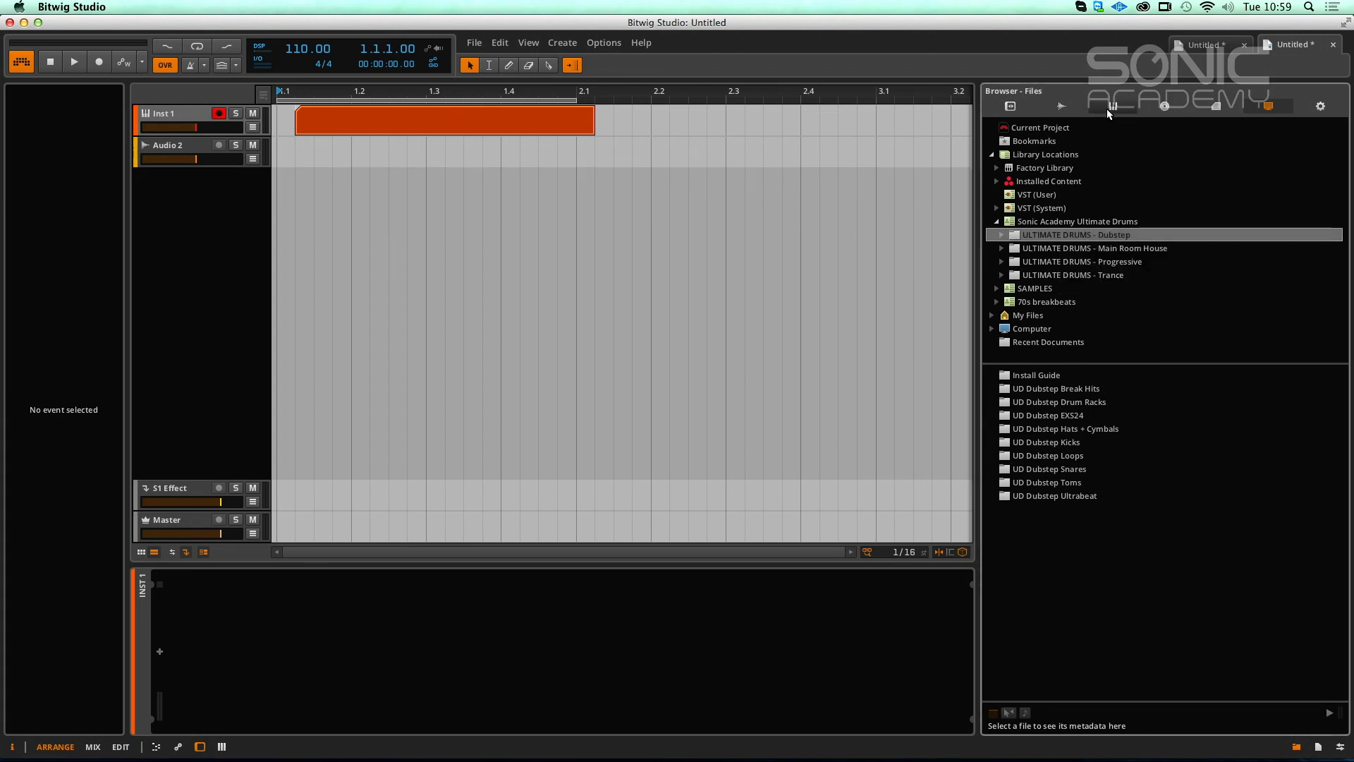
Step: Browse Multisamples to Tolcha Kalimbaphone Sharp in the Percussion package, then switch the browser to Music
{"action": "left_click", "coordinate": [1112, 107]}
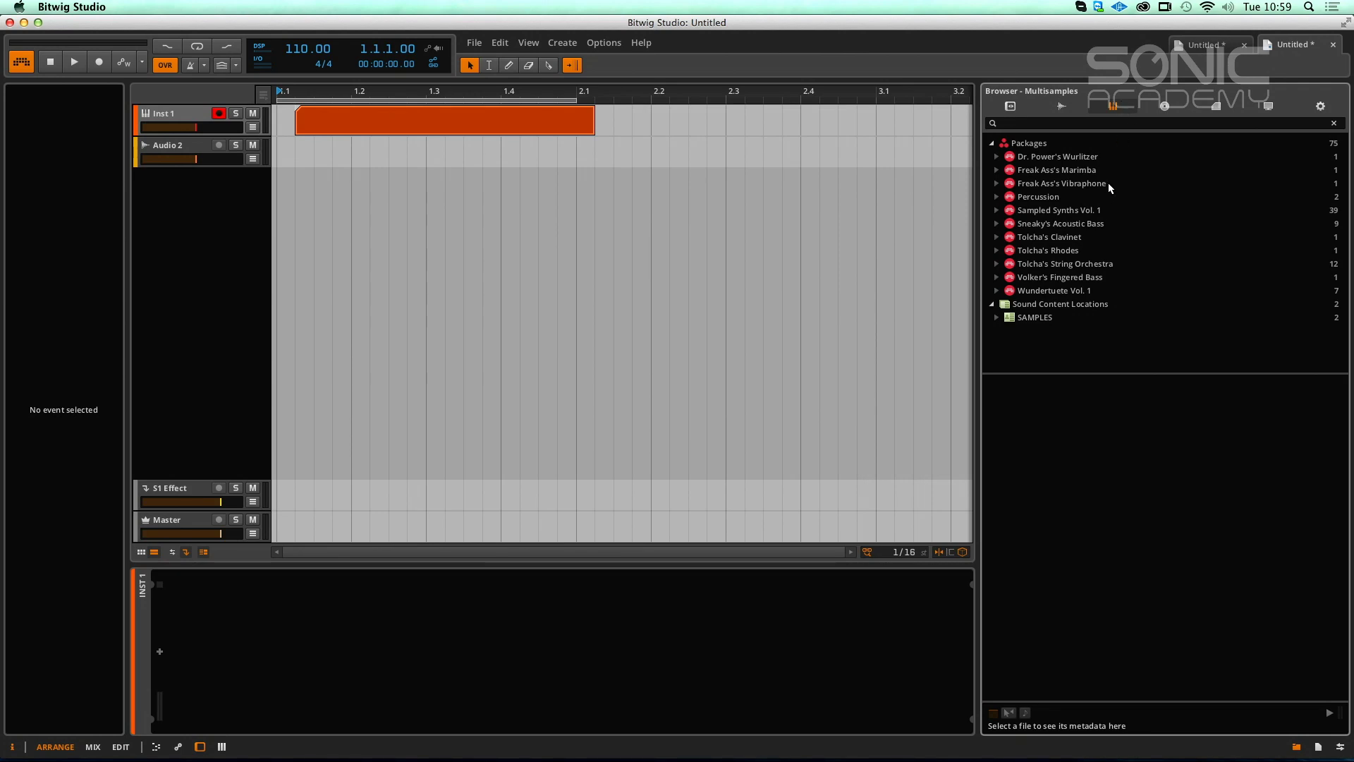
{"action": "left_click", "coordinate": [996, 196]}
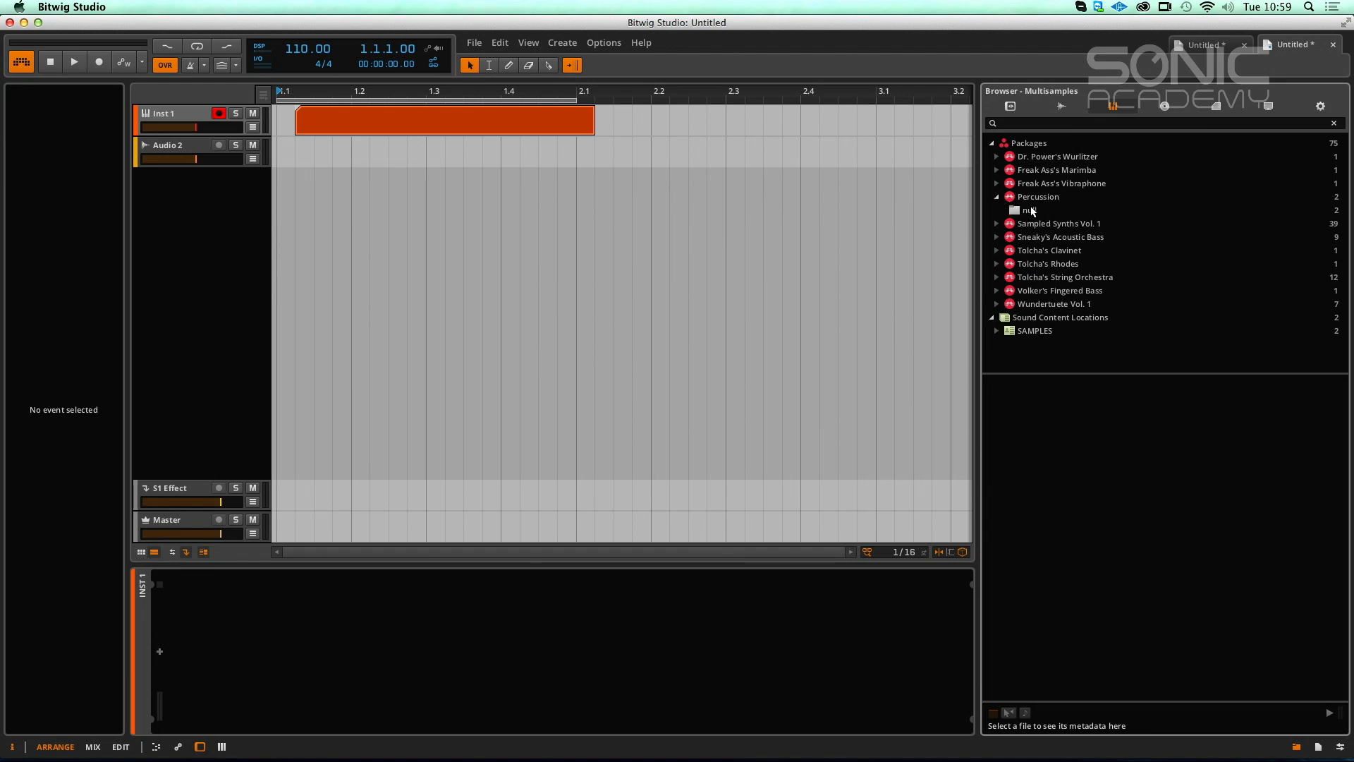
{"action": "left_click", "coordinate": [1032, 210]}
{"action": "left_click", "coordinate": [1075, 385]}
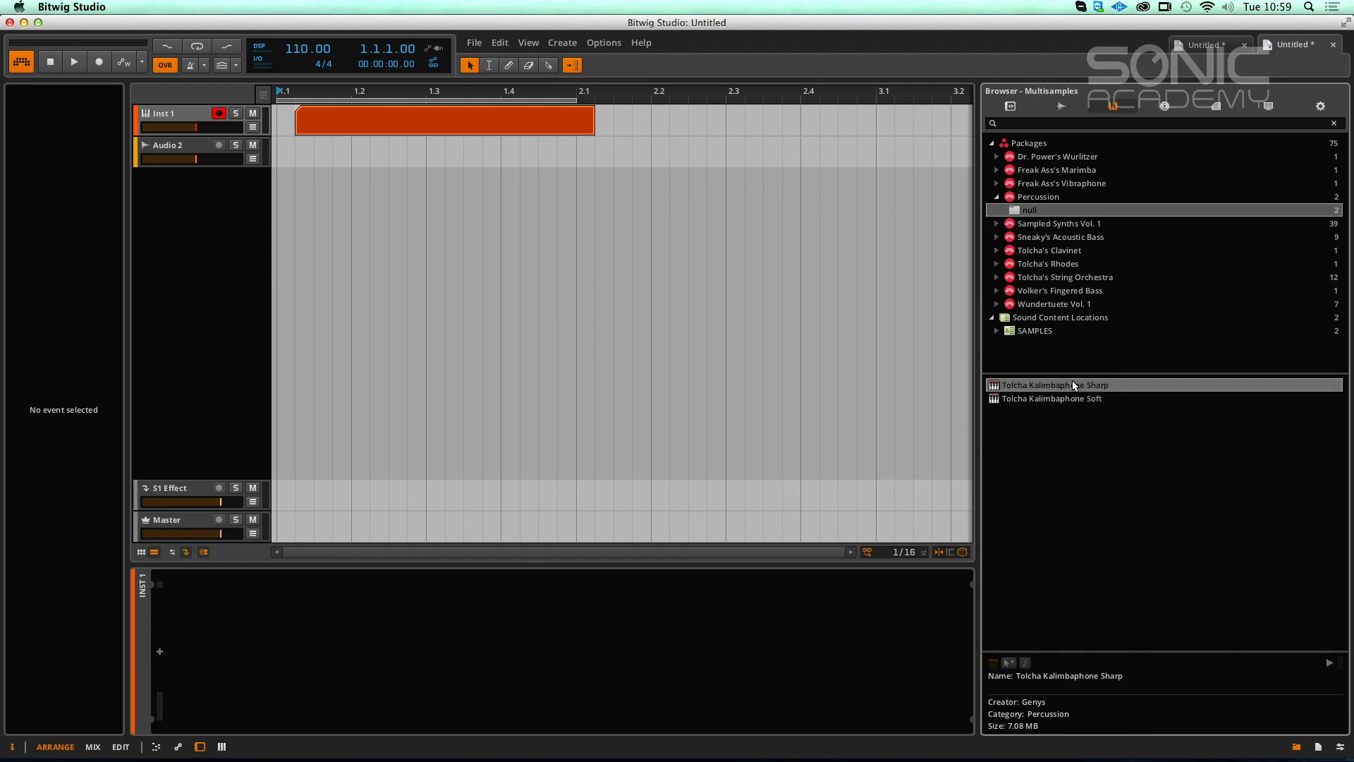
{"action": "left_click", "coordinate": [1164, 107]}
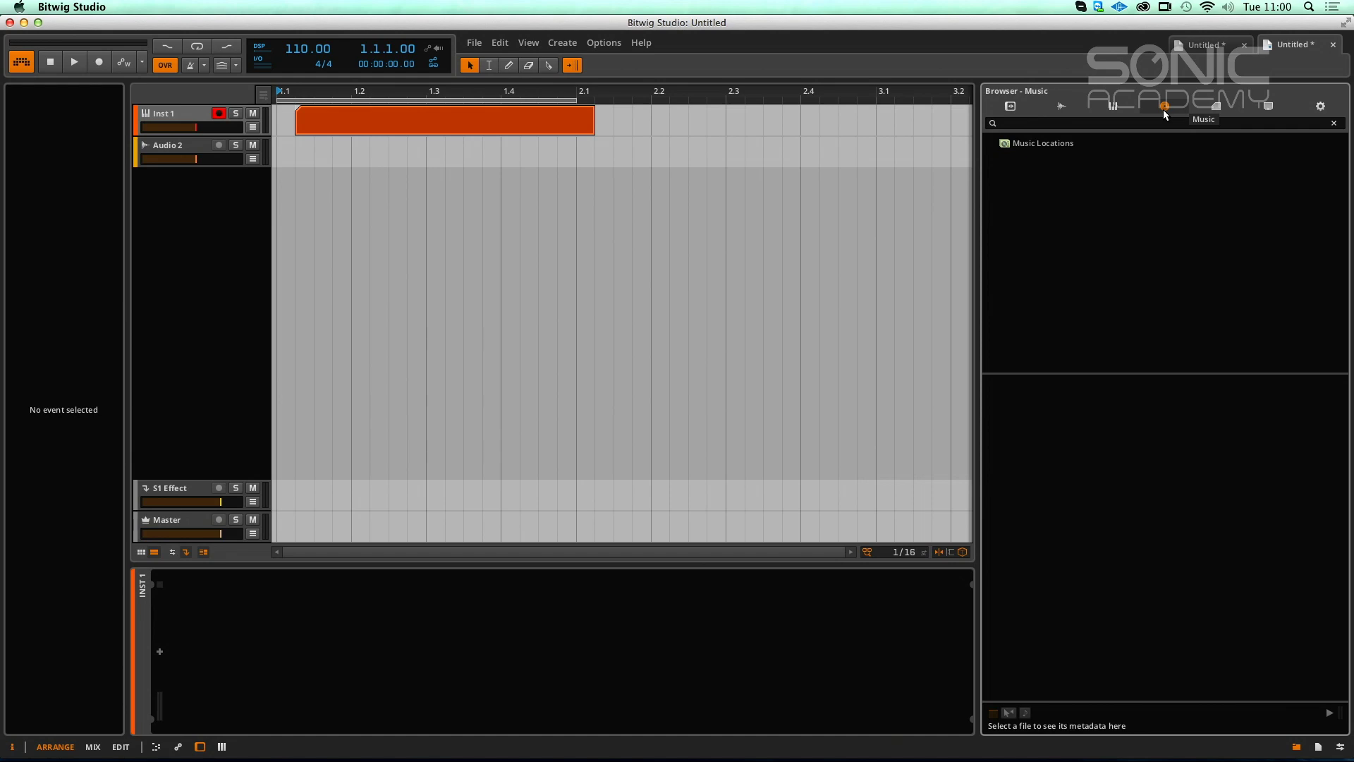
Step: Drag the Barefoot Beat A 01 clip from Bitwig Drum Machines onto a new track
{"action": "left_click", "coordinate": [1222, 108]}
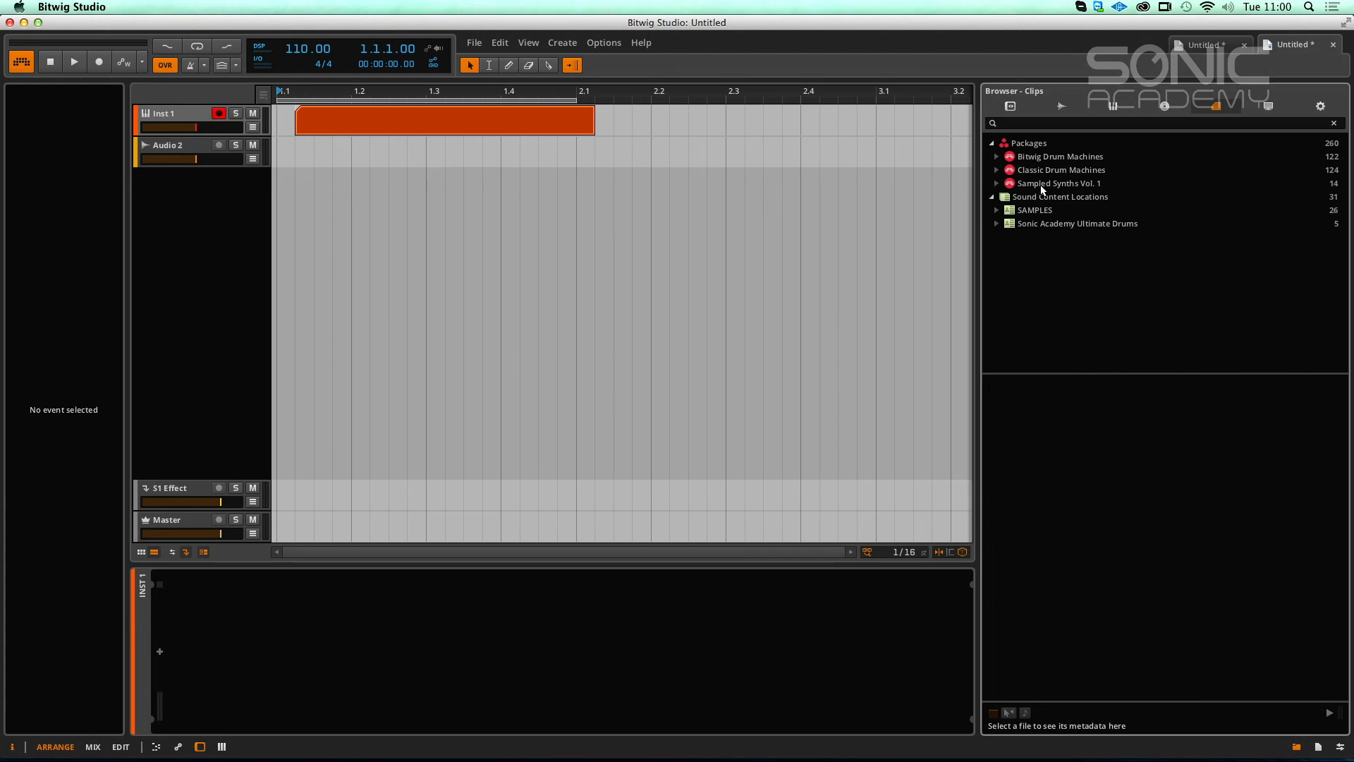
{"action": "left_click", "coordinate": [992, 159]}
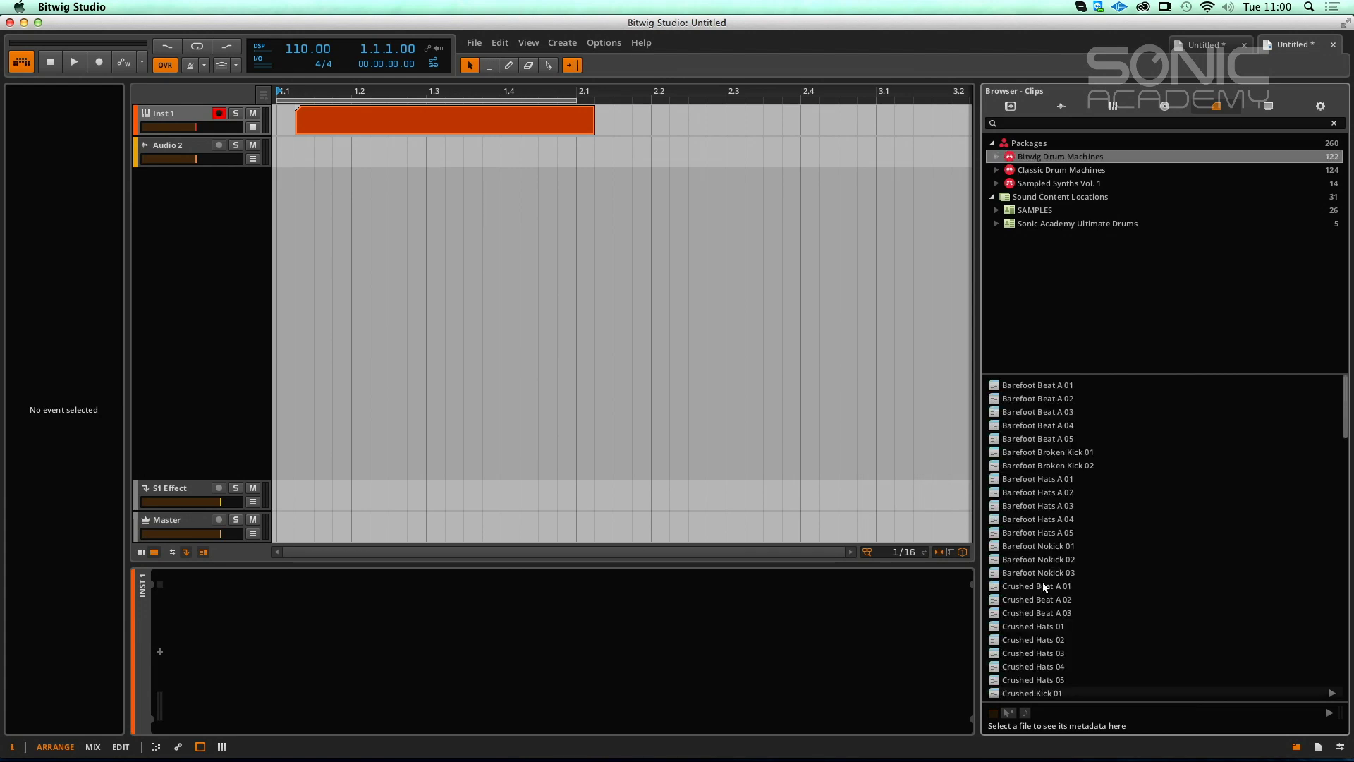
{"action": "left_click", "coordinate": [1067, 385]}
{"action": "left_click_drag", "start_coordinate": [297, 189], "coordinate": [332, 195]}
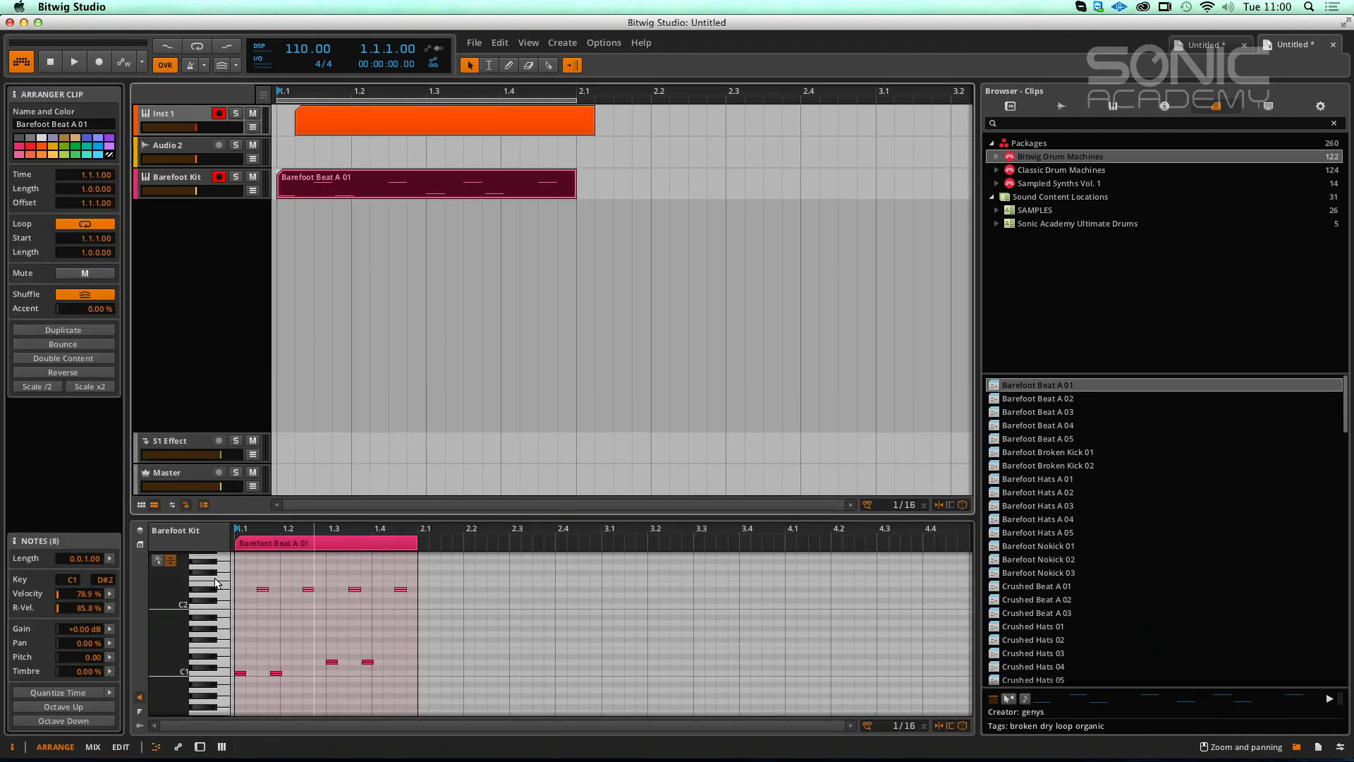
Step: Select the Barefoot Kit track and show its Drum Machine device
{"action": "left_click", "coordinate": [195, 179]}
{"action": "key", "text": "d"}
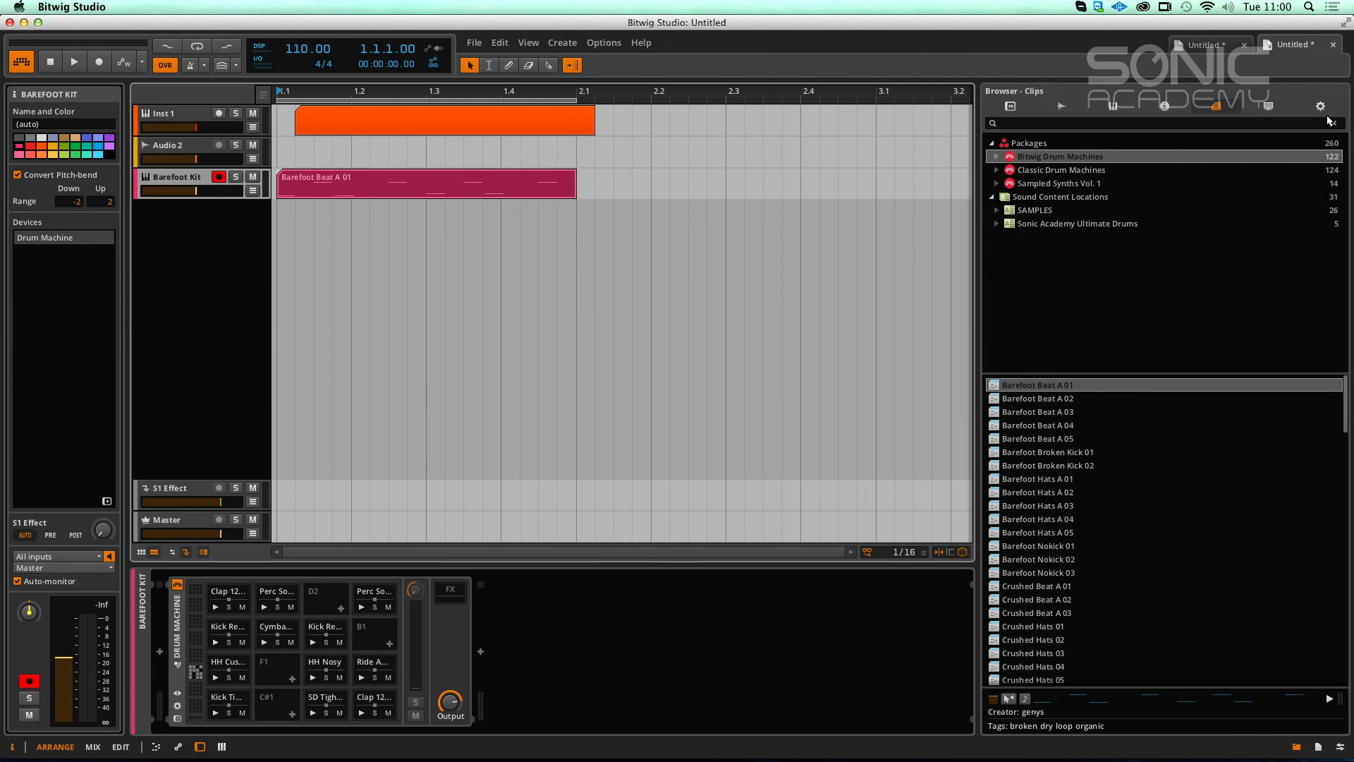
{"action": "left_click", "coordinate": [1270, 105]}
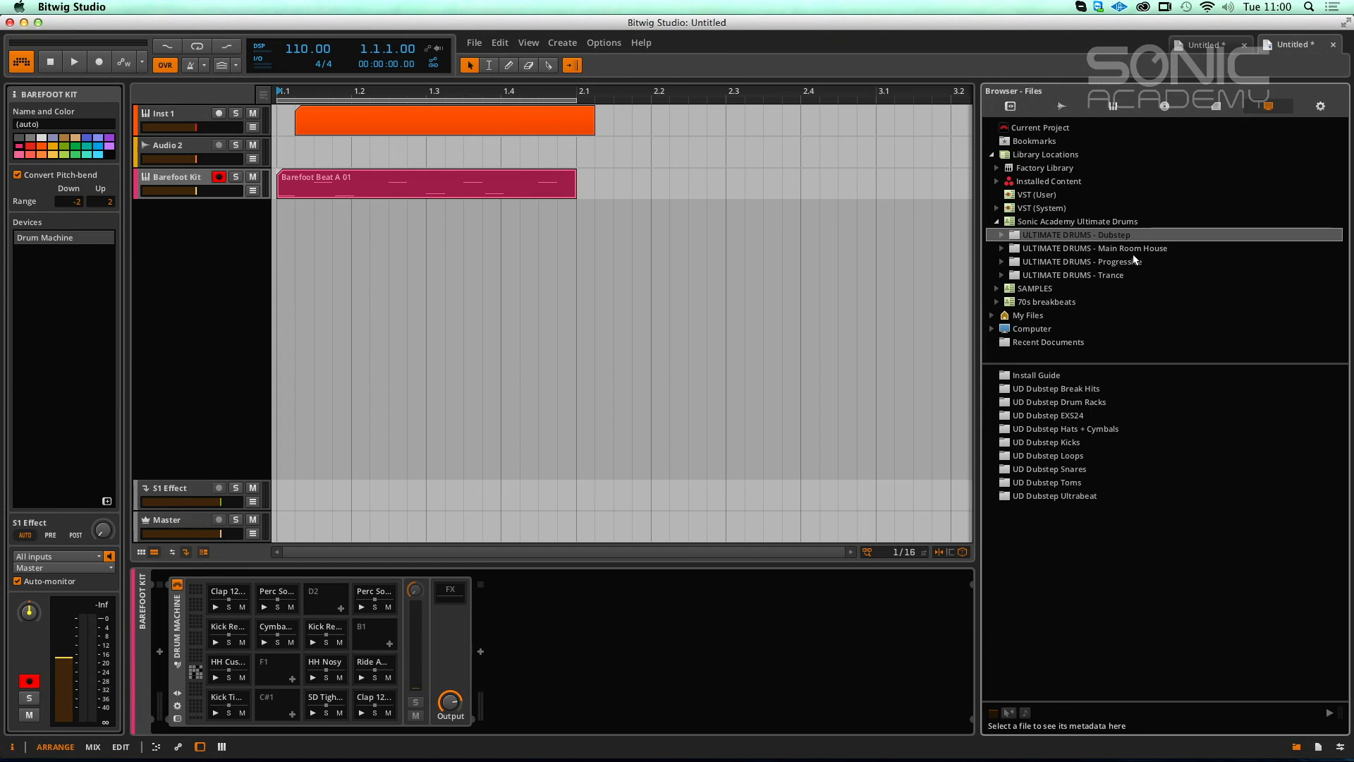
Step: Open the Package Manager from the browser settings, scroll through the installed packages, and hide it
{"action": "left_click", "coordinate": [1320, 106]}
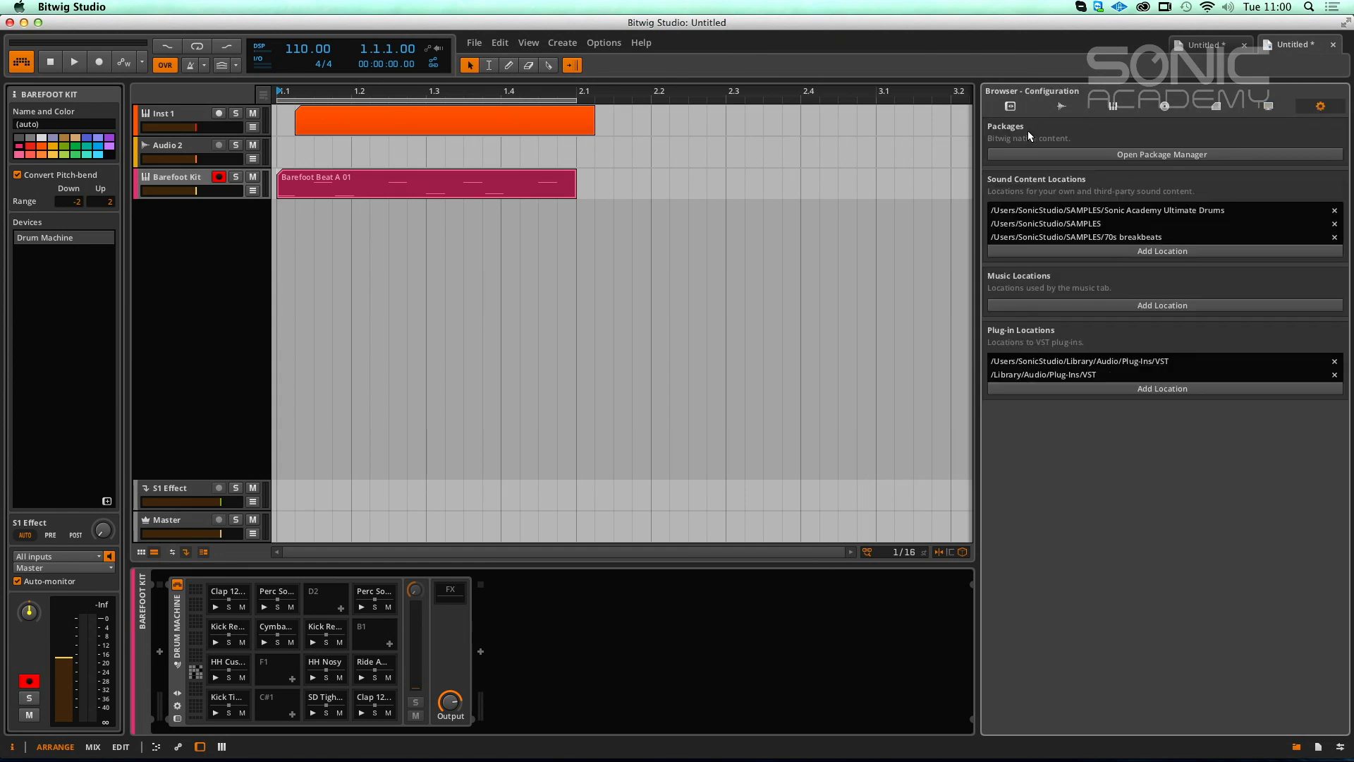
{"action": "left_click", "coordinate": [1052, 155]}
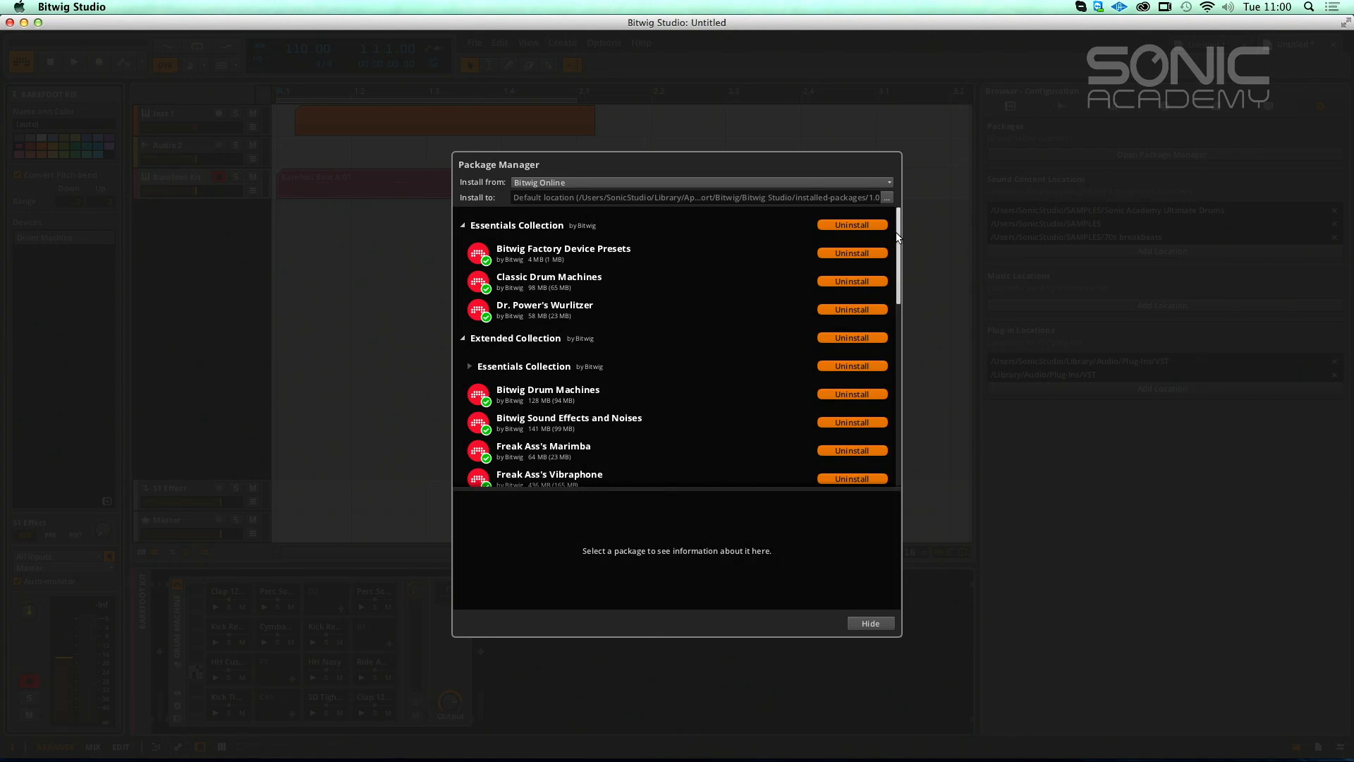
{"action": "scroll", "coordinate": [896, 243], "scroll_direction": "down", "scroll_amount": 10}
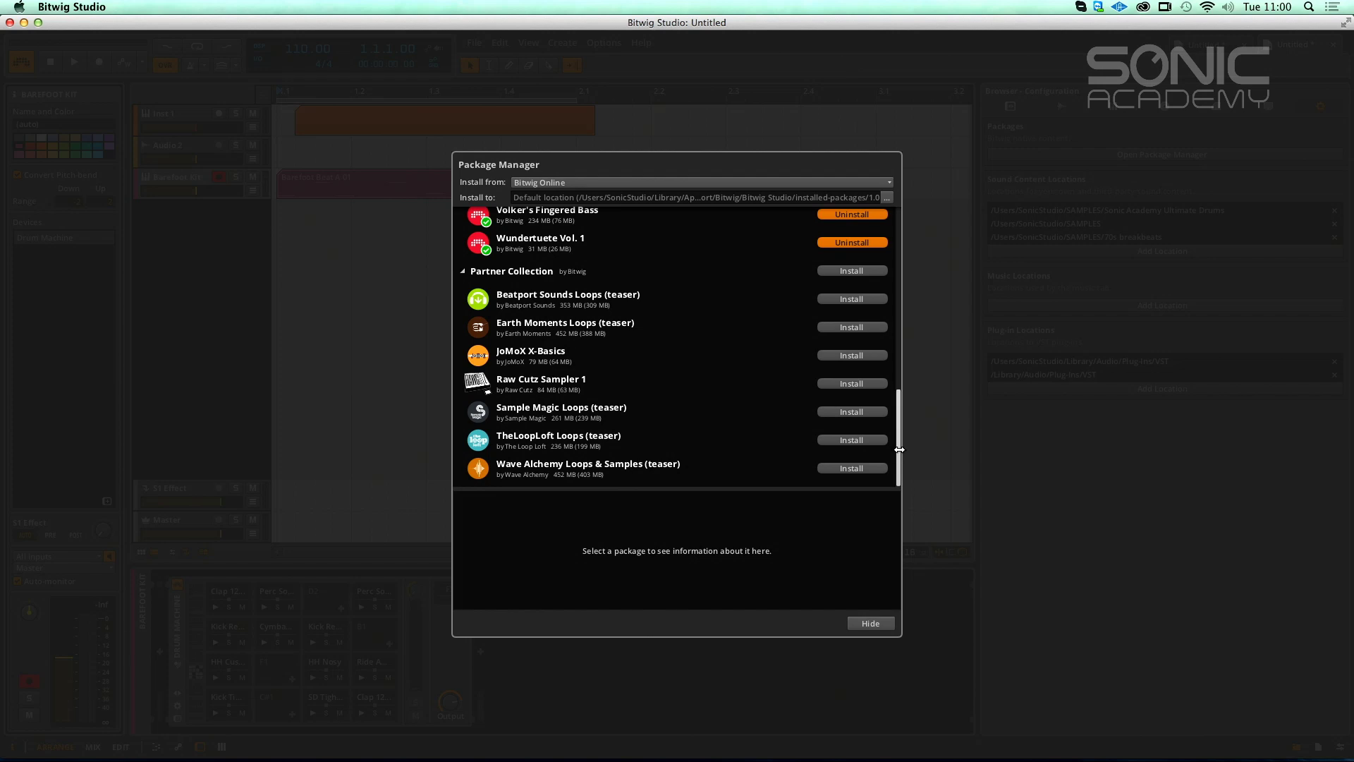
{"action": "left_click_drag", "start_coordinate": [892, 452], "coordinate": [910, 238]}
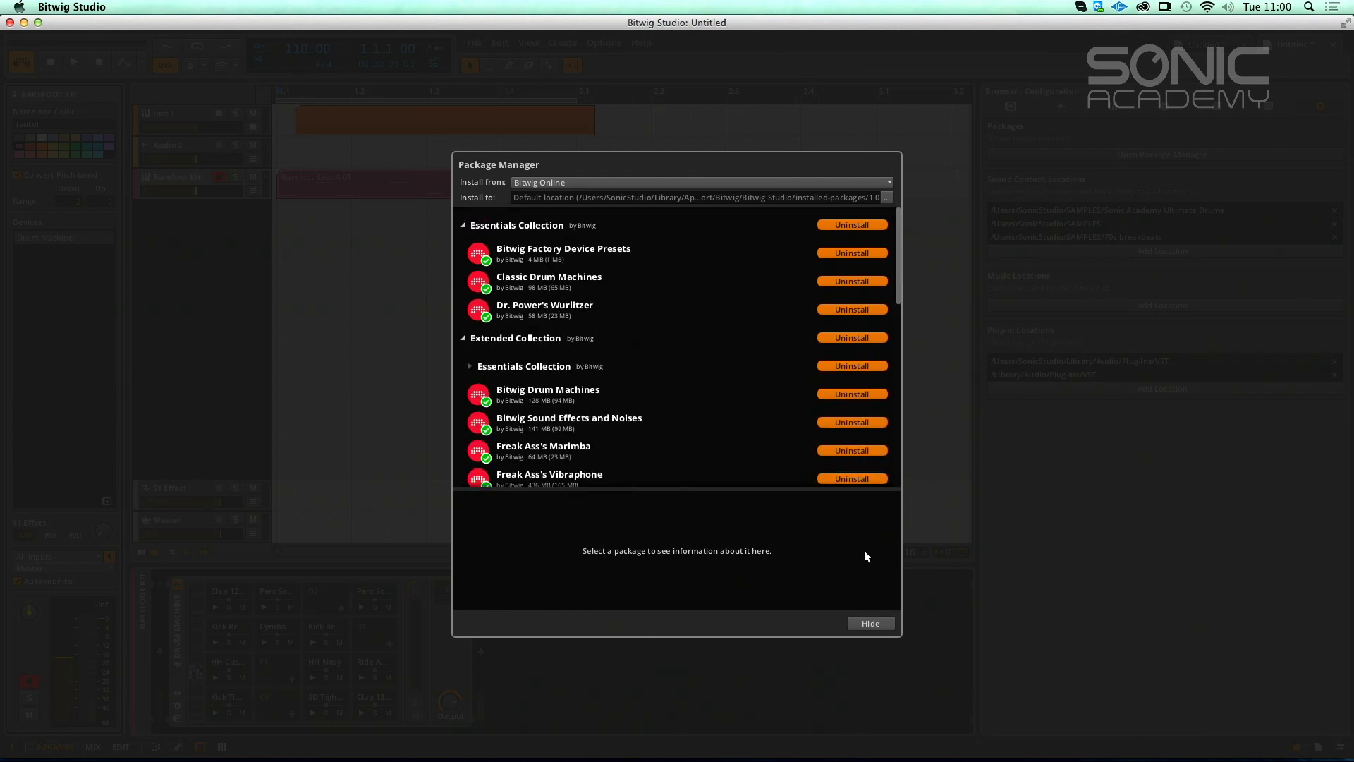
{"action": "left_click", "coordinate": [875, 625]}
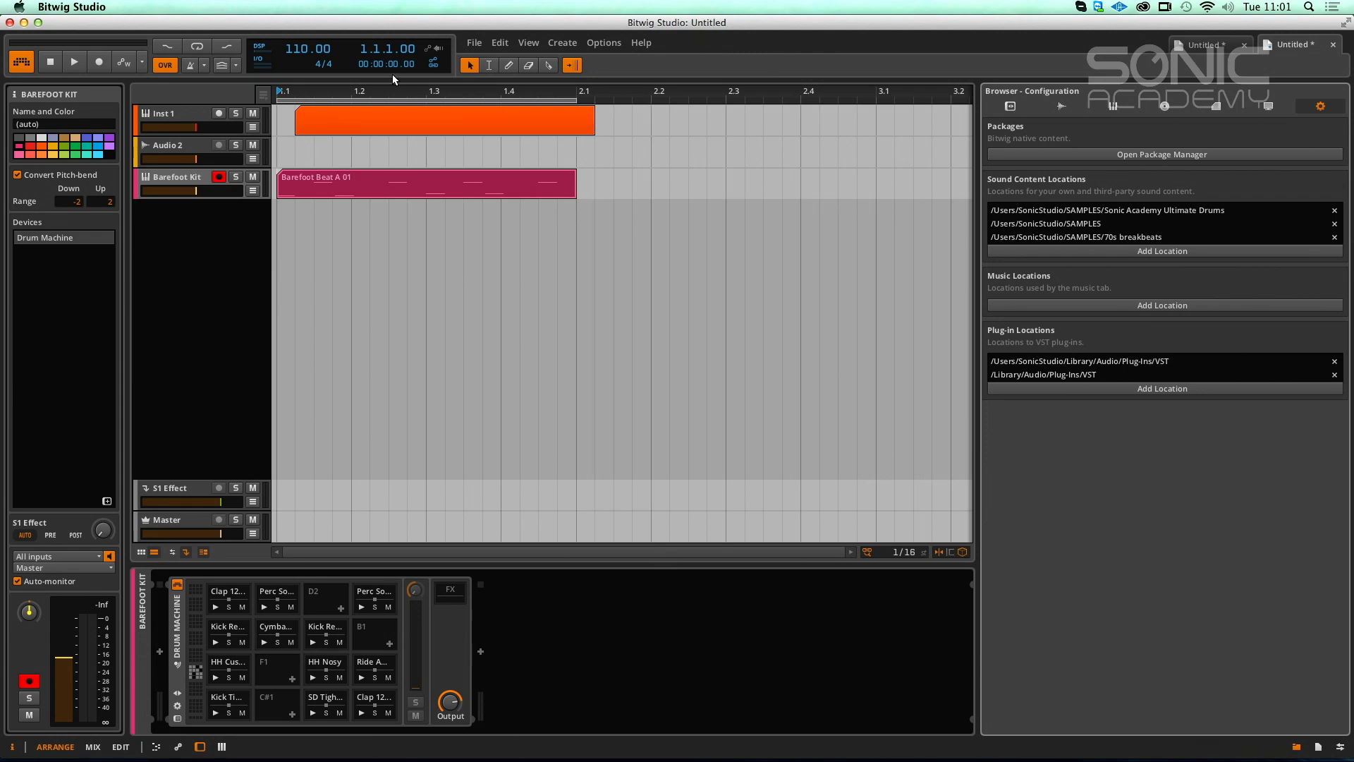
Step: Drag the A.N.Ax64 synth from Devices and Presets onto Inst 1, then launch Activity Monitor
{"action": "left_click", "coordinate": [167, 115]}
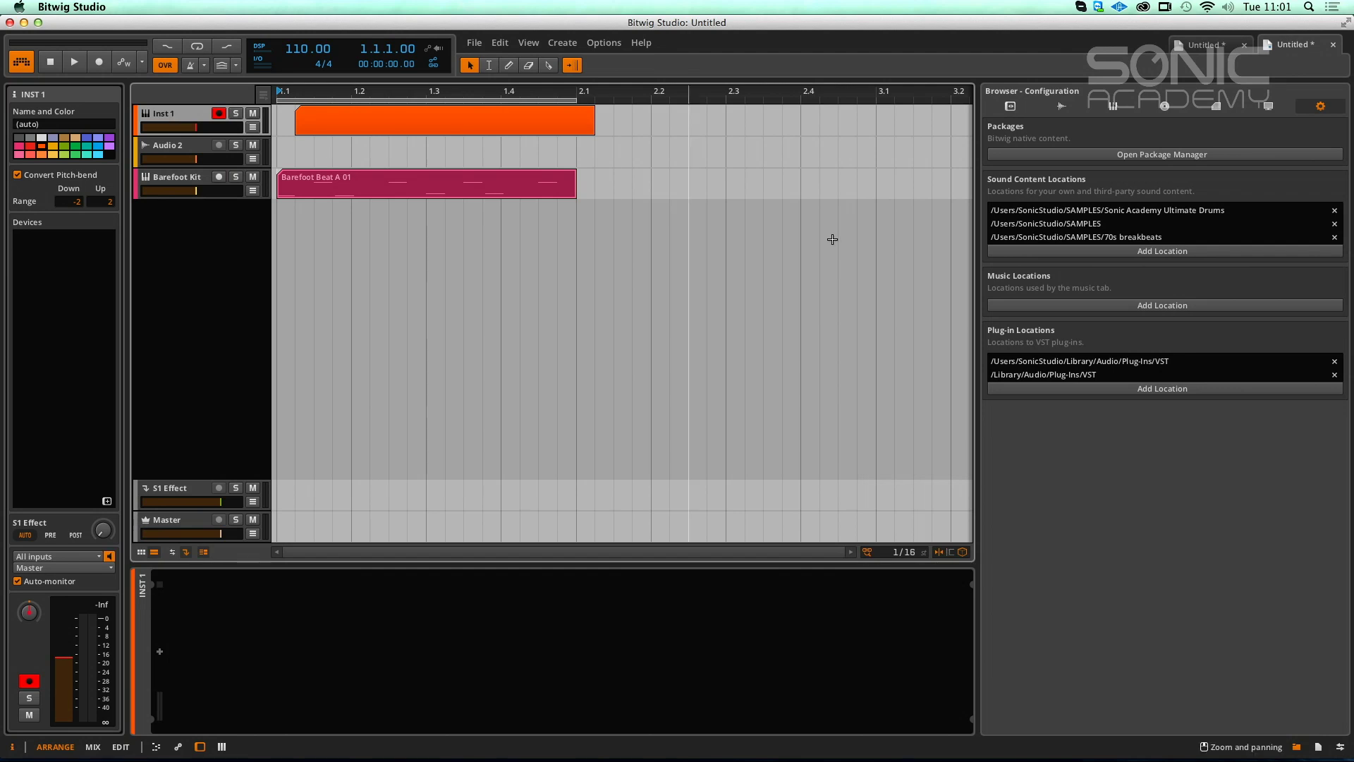
{"action": "left_click", "coordinate": [1010, 107]}
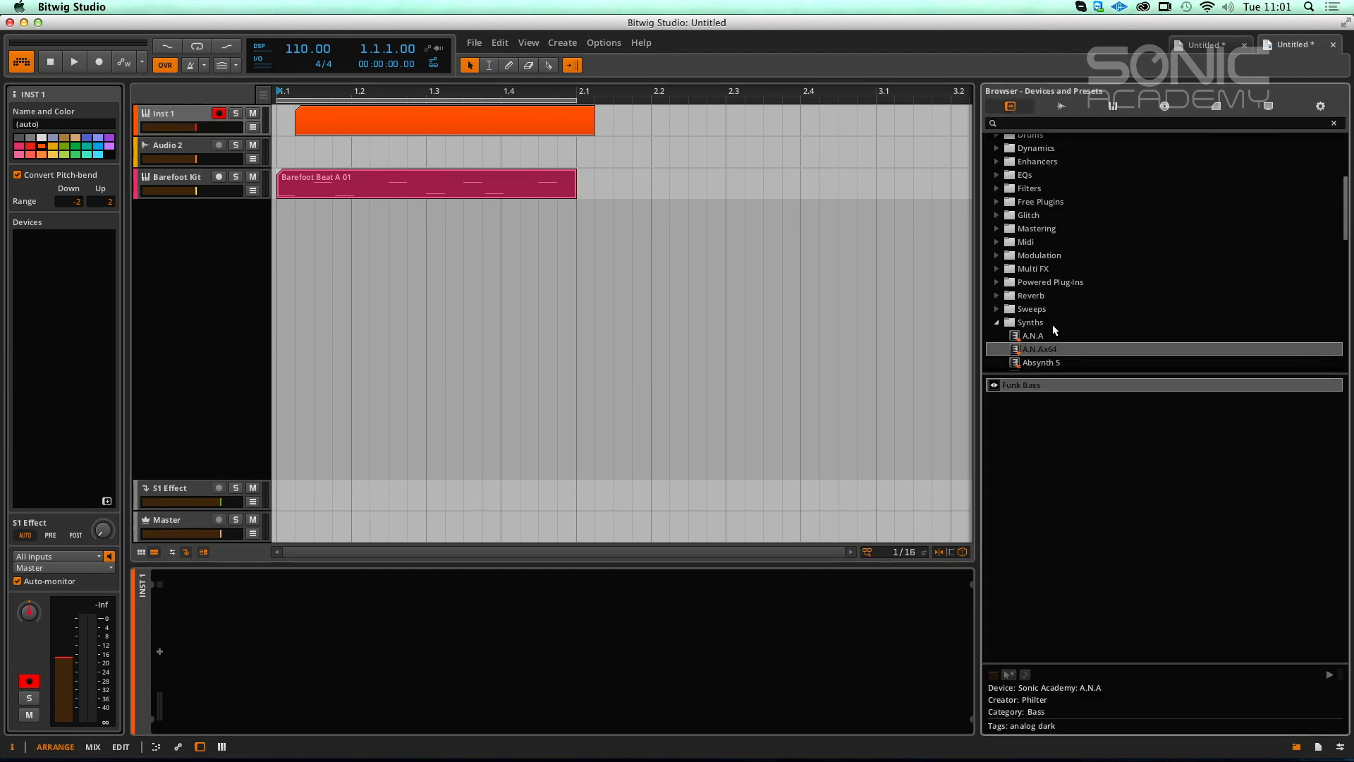
{"action": "left_click_drag", "start_coordinate": [1040, 349], "coordinate": [184, 116]}
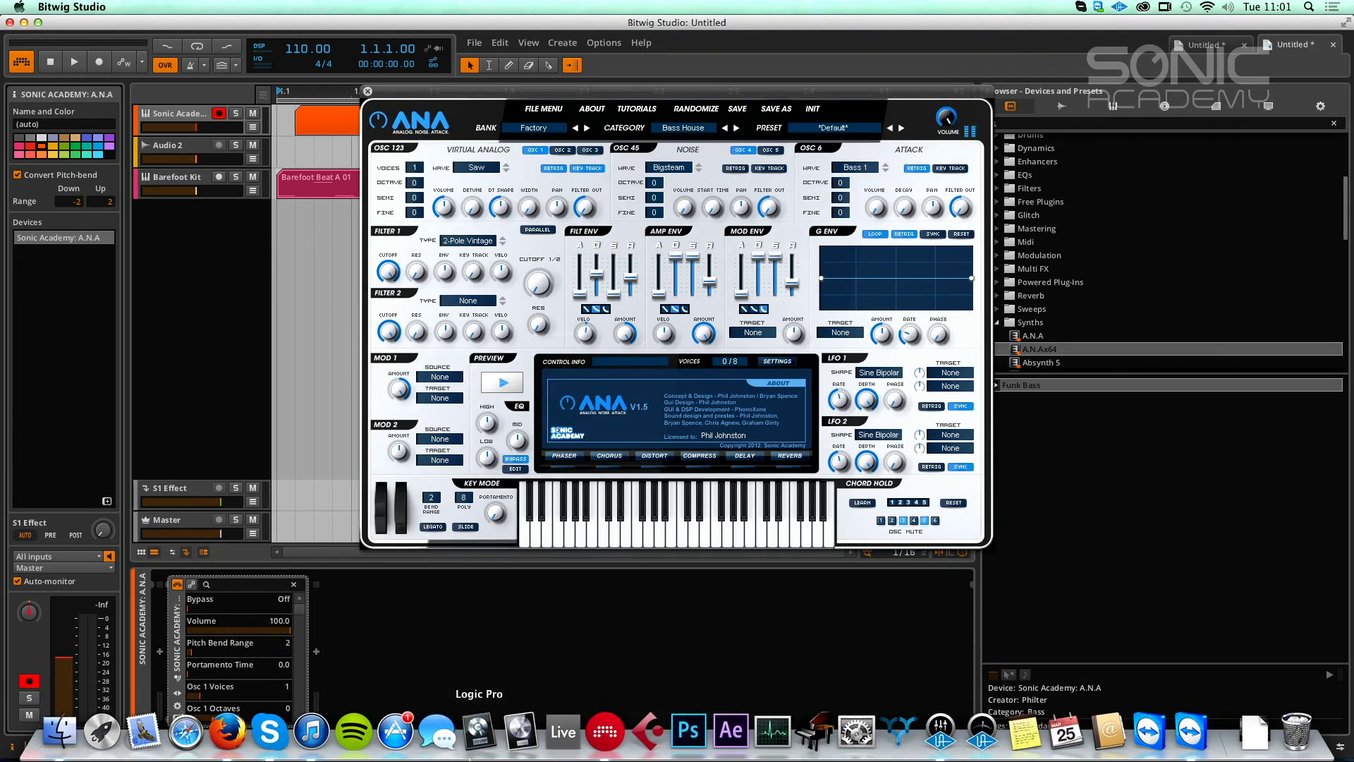
{"action": "left_click", "coordinate": [779, 736]}
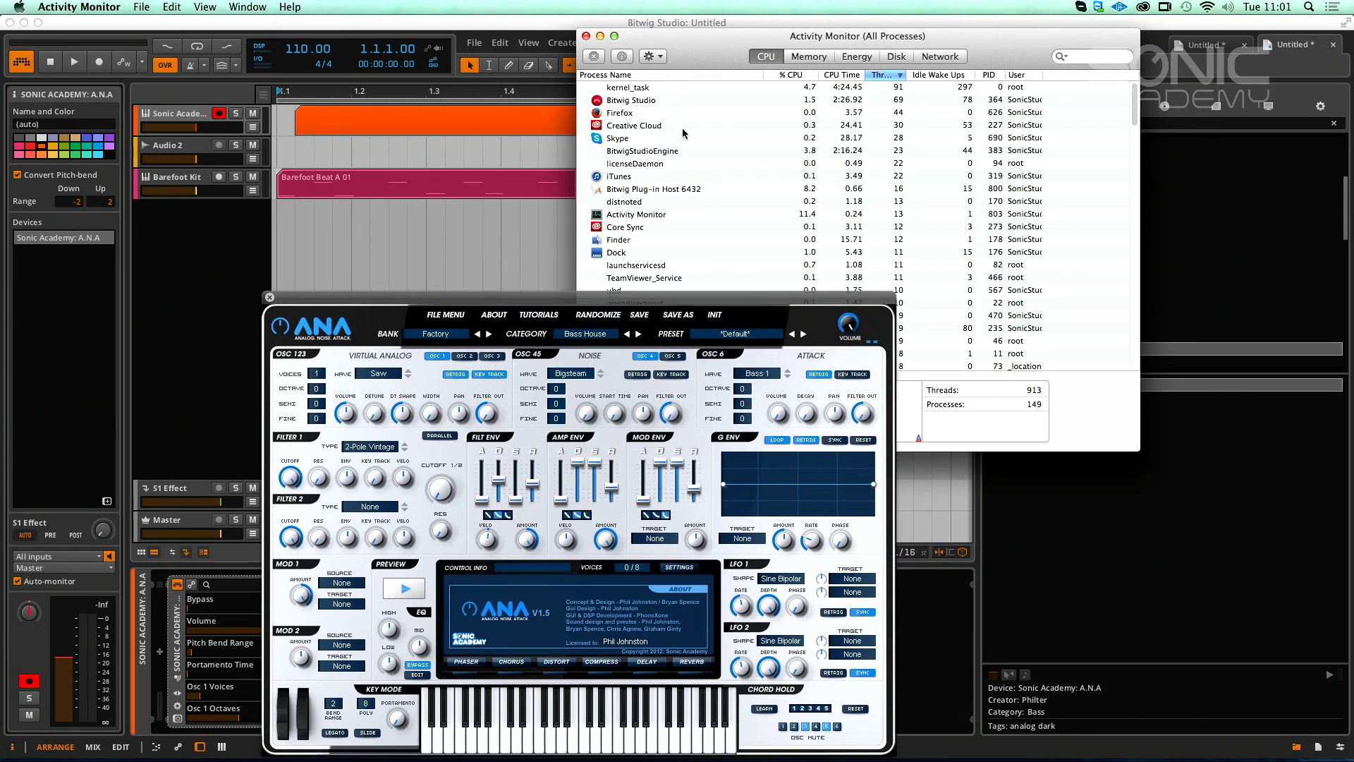
Step: Move the Activity Monitor window, sort processes by % CPU, then by Process Name ascending
{"action": "left_click_drag", "start_coordinate": [719, 46], "coordinate": [770, 46]}
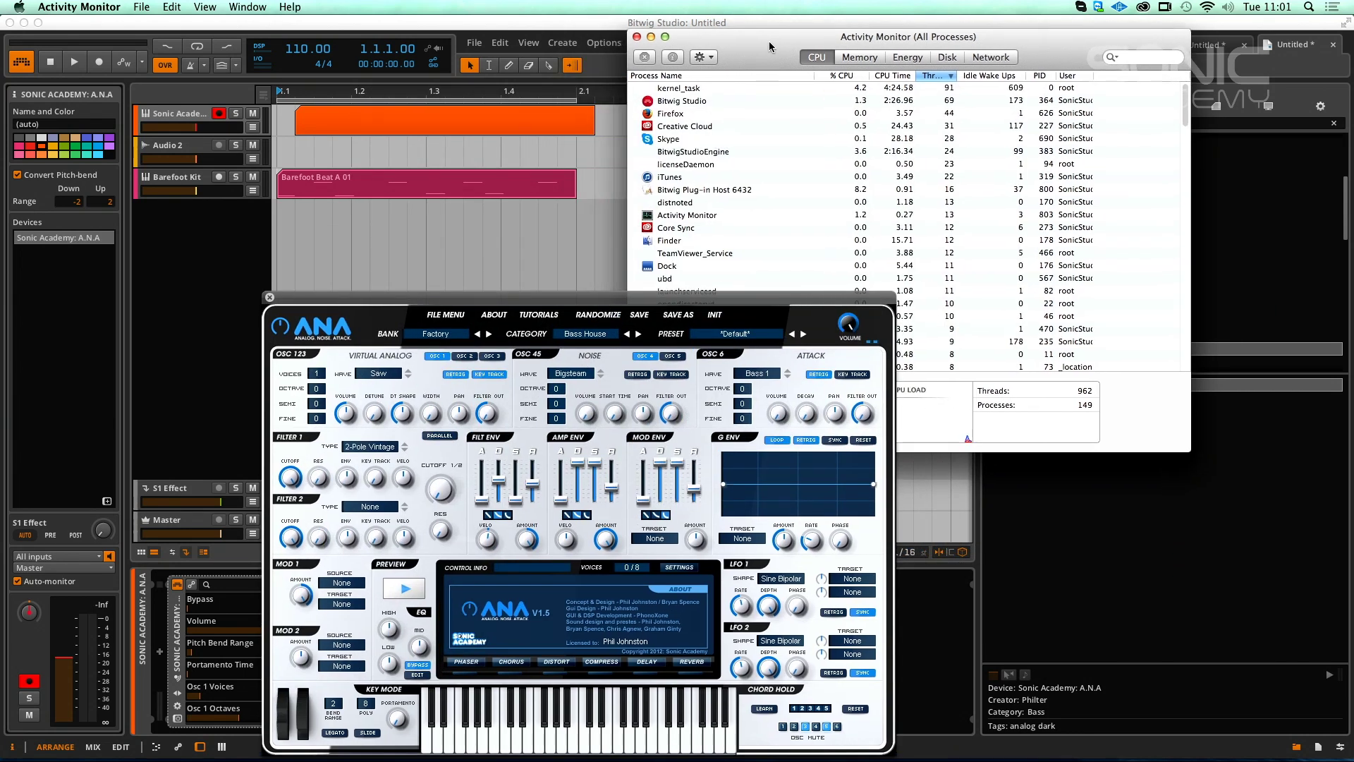
{"action": "left_click", "coordinate": [843, 76]}
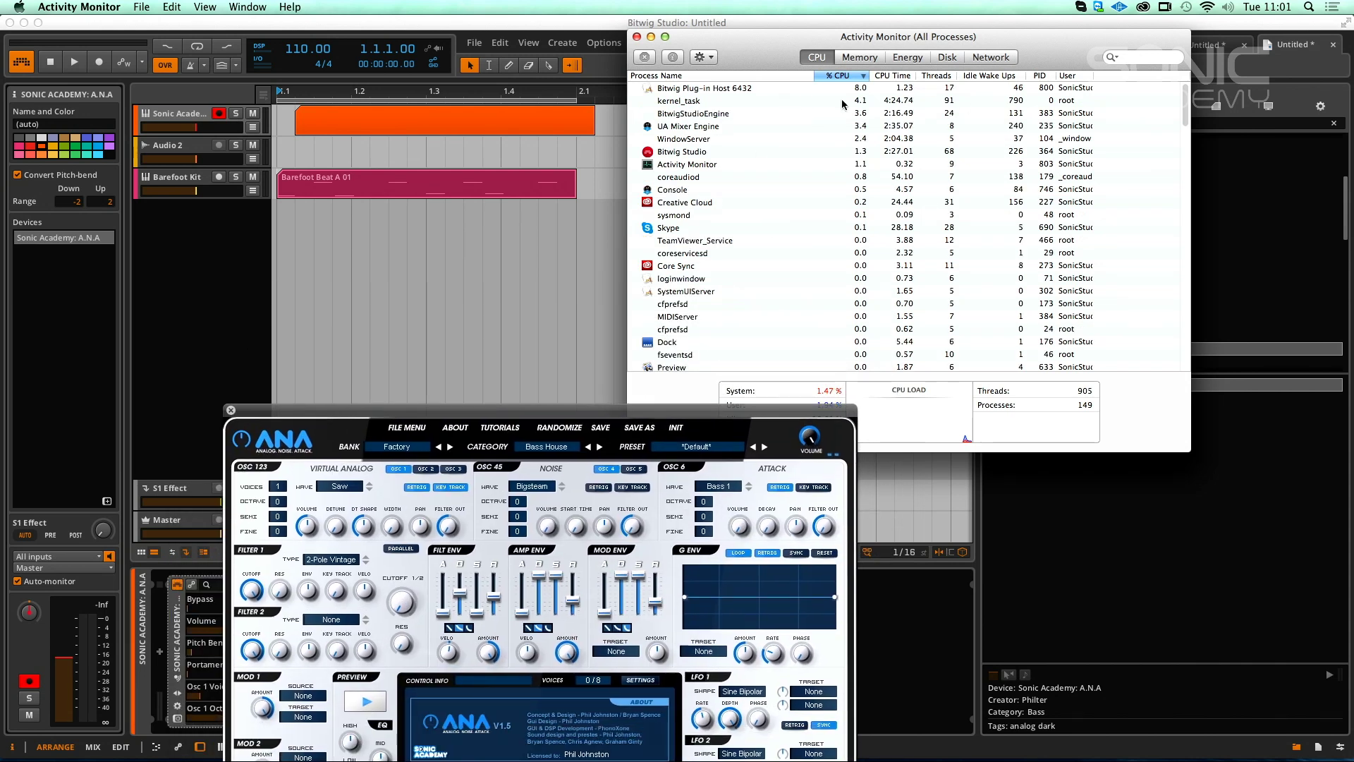
{"action": "left_click", "coordinate": [752, 76]}
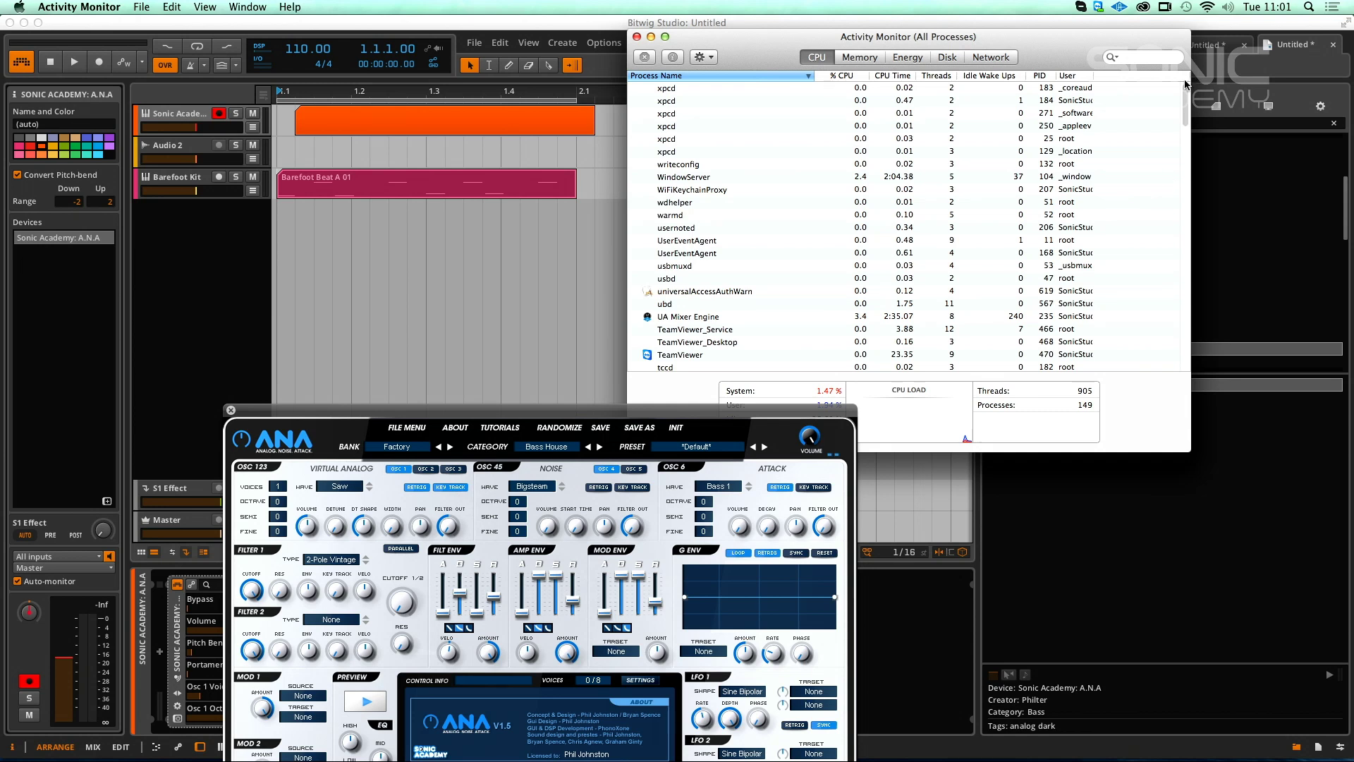
{"action": "left_click", "coordinate": [718, 78]}
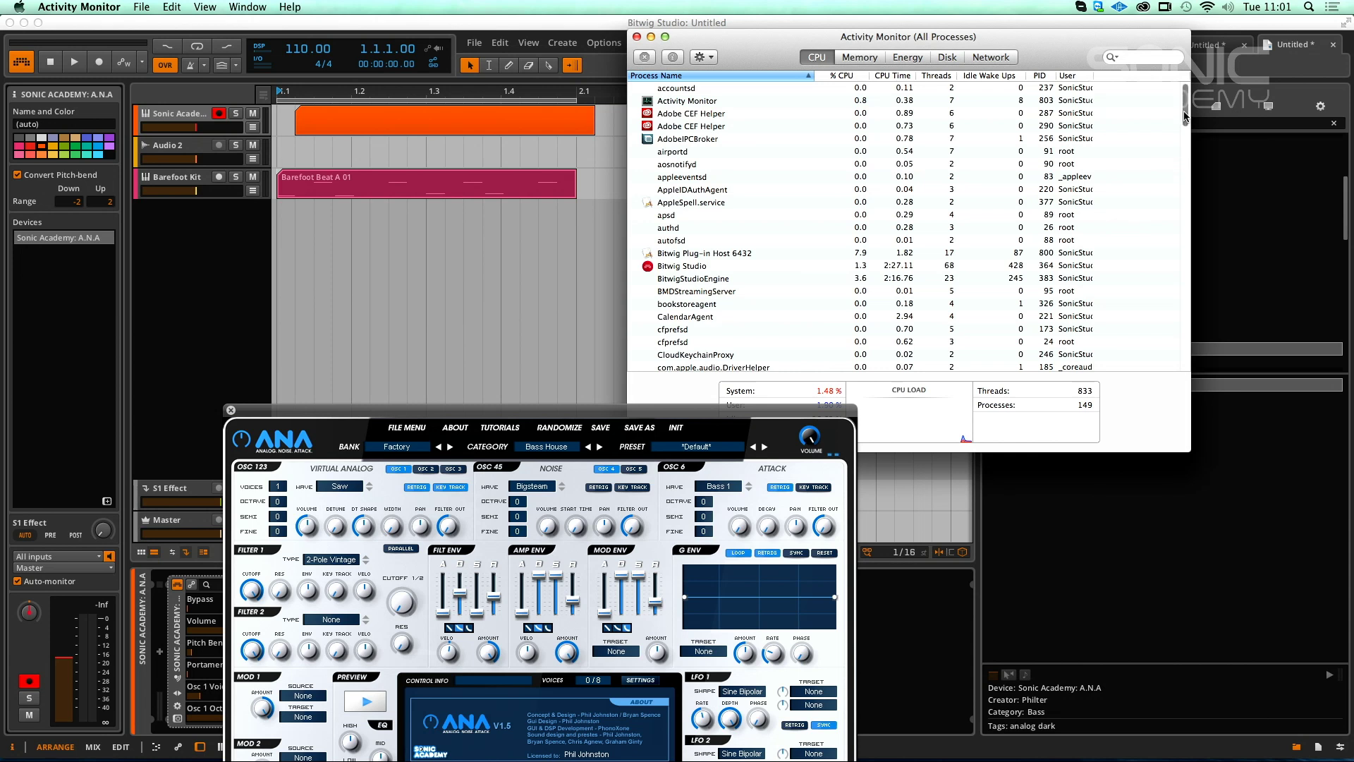
{"action": "mouse_move", "coordinate": [1185, 114]}
{"action": "left_mouse_down"}
{"action": "mouse_move", "coordinate": [1155, 225]}
{"action": "mouse_move", "coordinate": [1172, 106]}
{"action": "left_mouse_up"}
Step: Close Activity Monitor and the ANA synth window, and collapse the Synths folder
{"action": "left_click", "coordinate": [636, 36]}
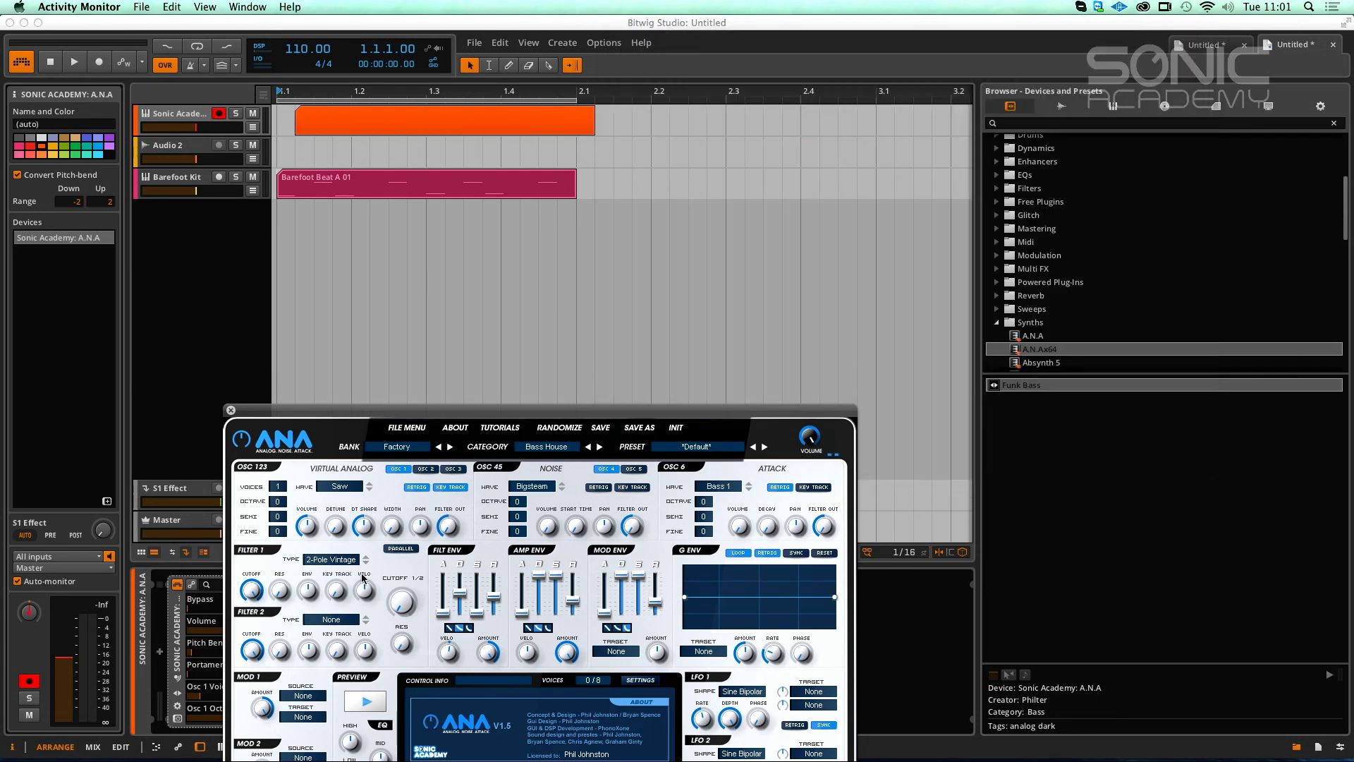
{"action": "left_click_drag", "start_coordinate": [230, 413], "coordinate": [239, 252]}
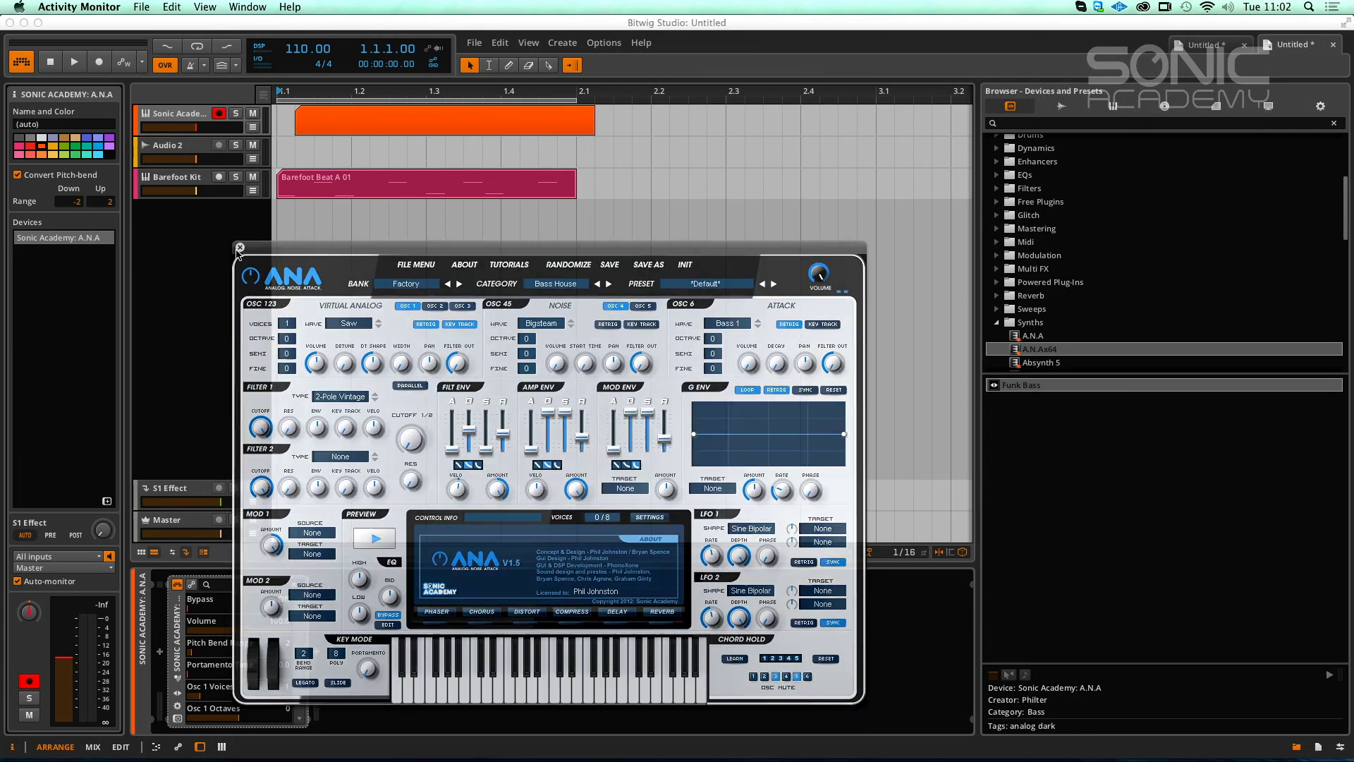
{"action": "left_click", "coordinate": [240, 248]}
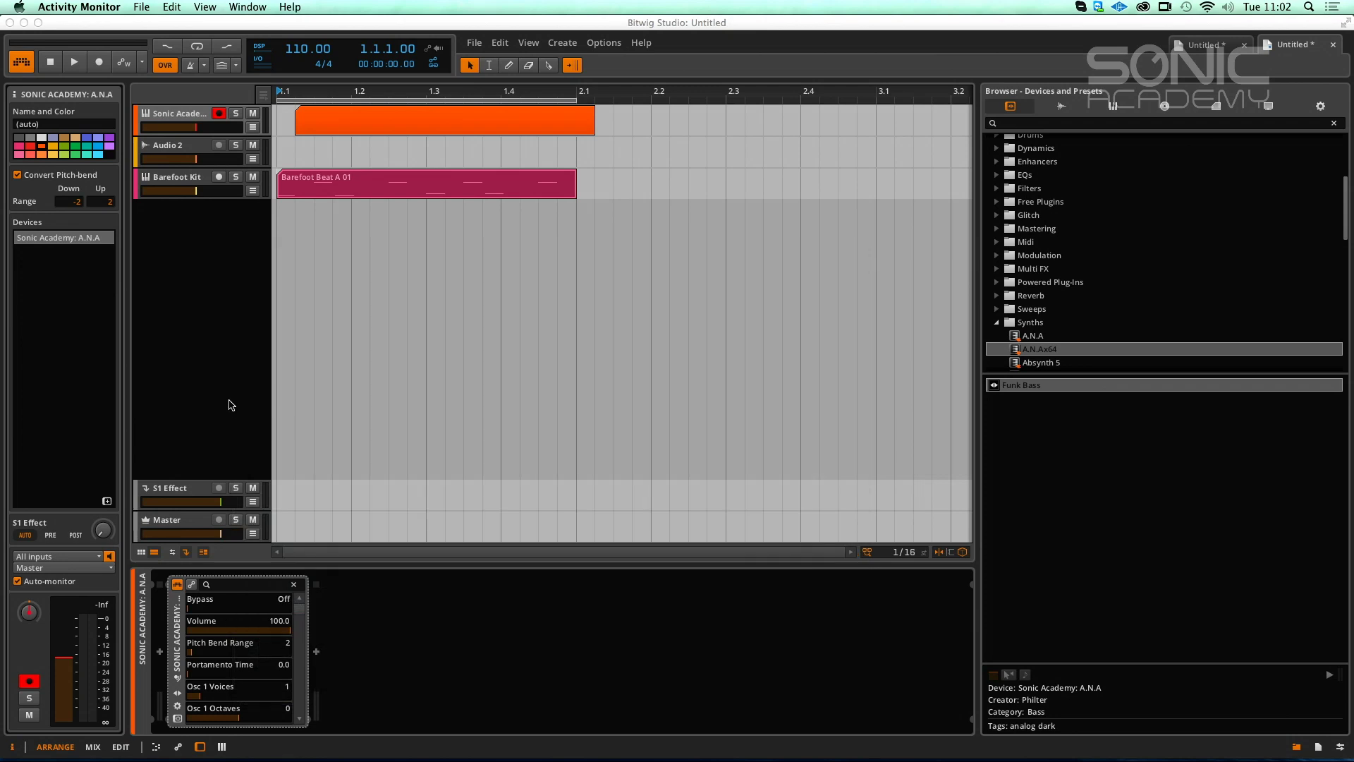
{"action": "left_click", "coordinate": [997, 325]}
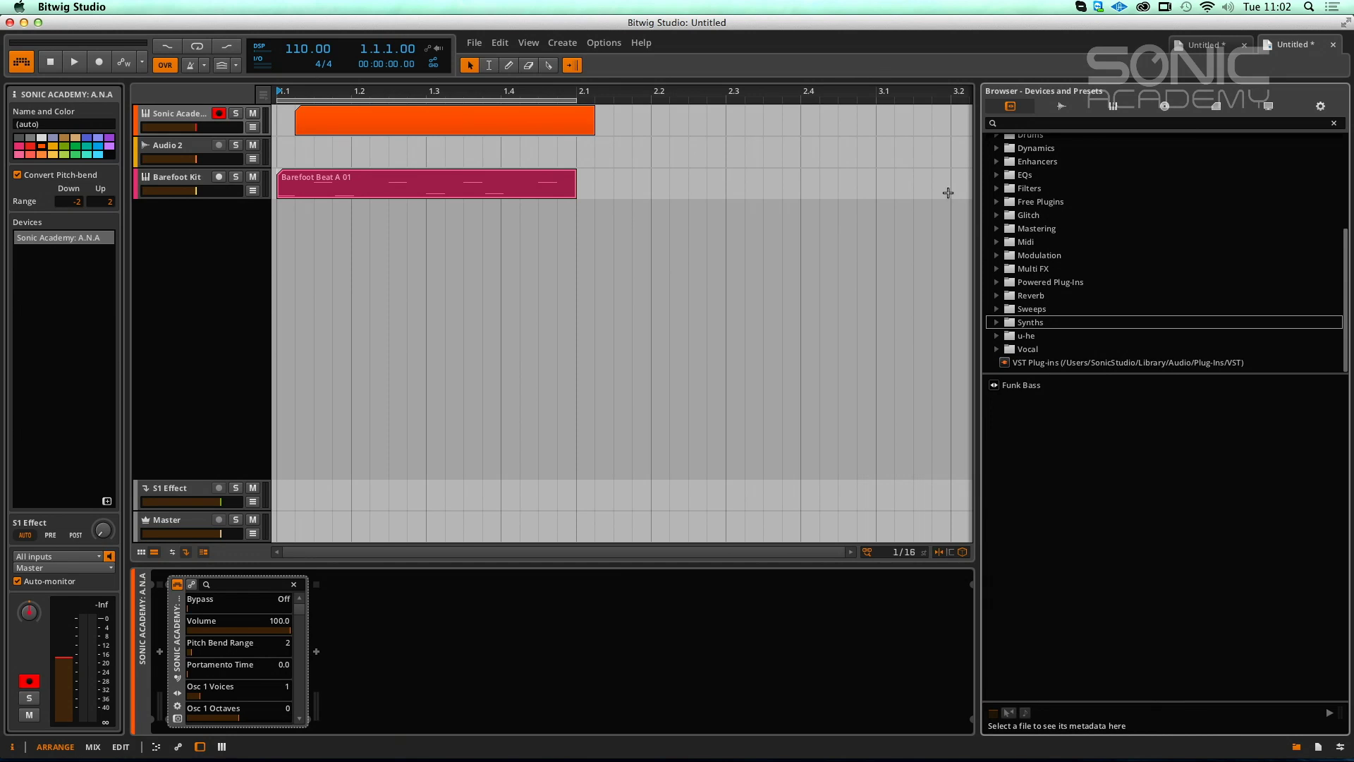
Step: Move the orange clip on the Sonic Academy track to start at bar 1, then deselect it
{"action": "left_click", "coordinate": [367, 128]}
{"action": "left_click_drag", "start_coordinate": [366, 127], "coordinate": [349, 128]}
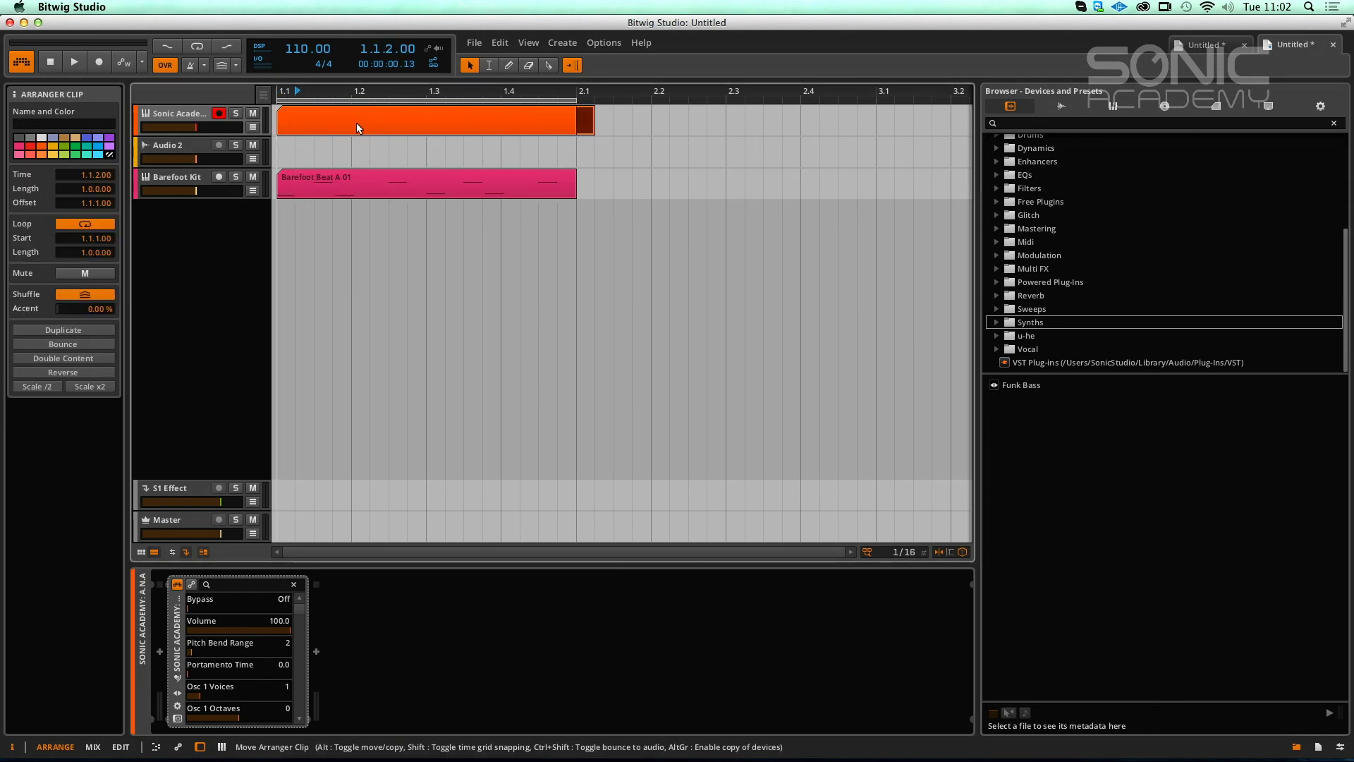
{"action": "left_click", "coordinate": [402, 139]}
{"action": "left_click", "coordinate": [198, 321]}
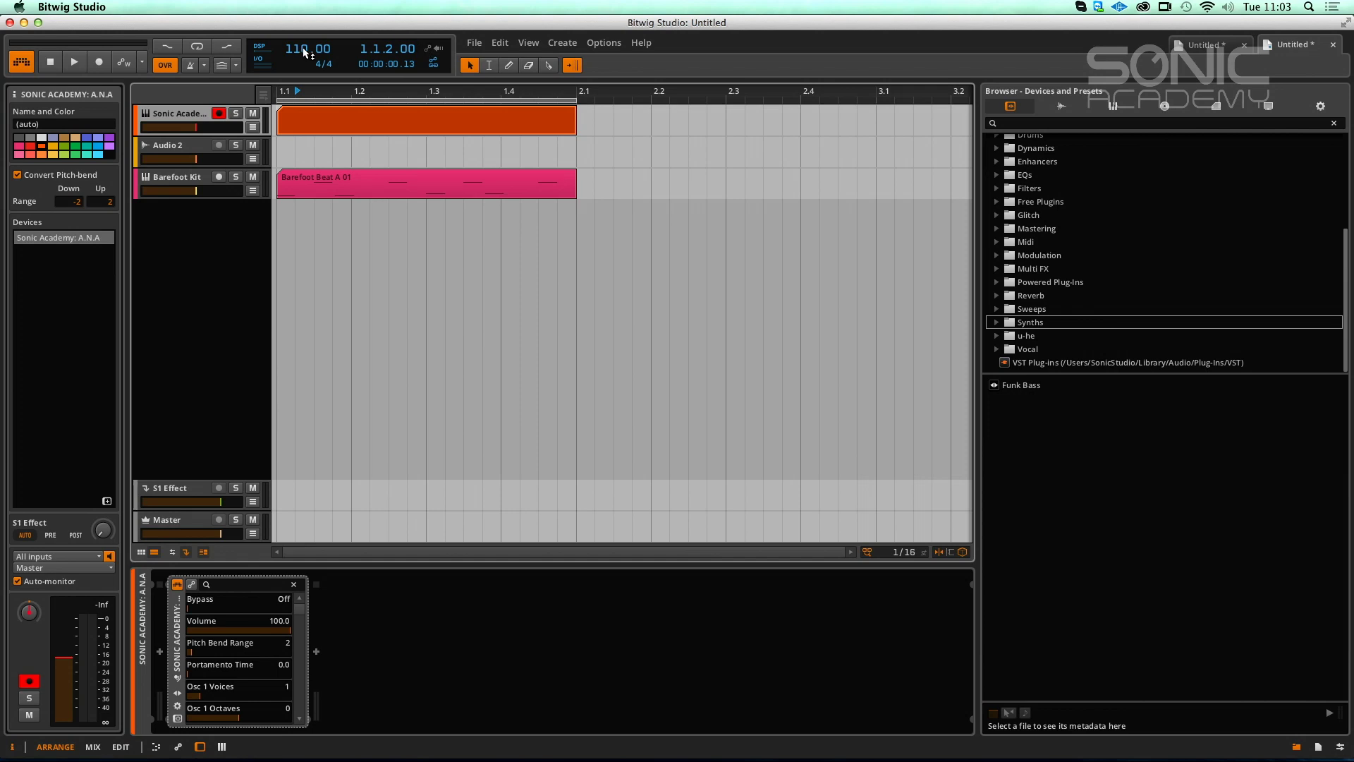
Step: Play from the start, try Write automation mode, settle on Latch, and toggle overdub
{"action": "left_click", "coordinate": [57, 62]}
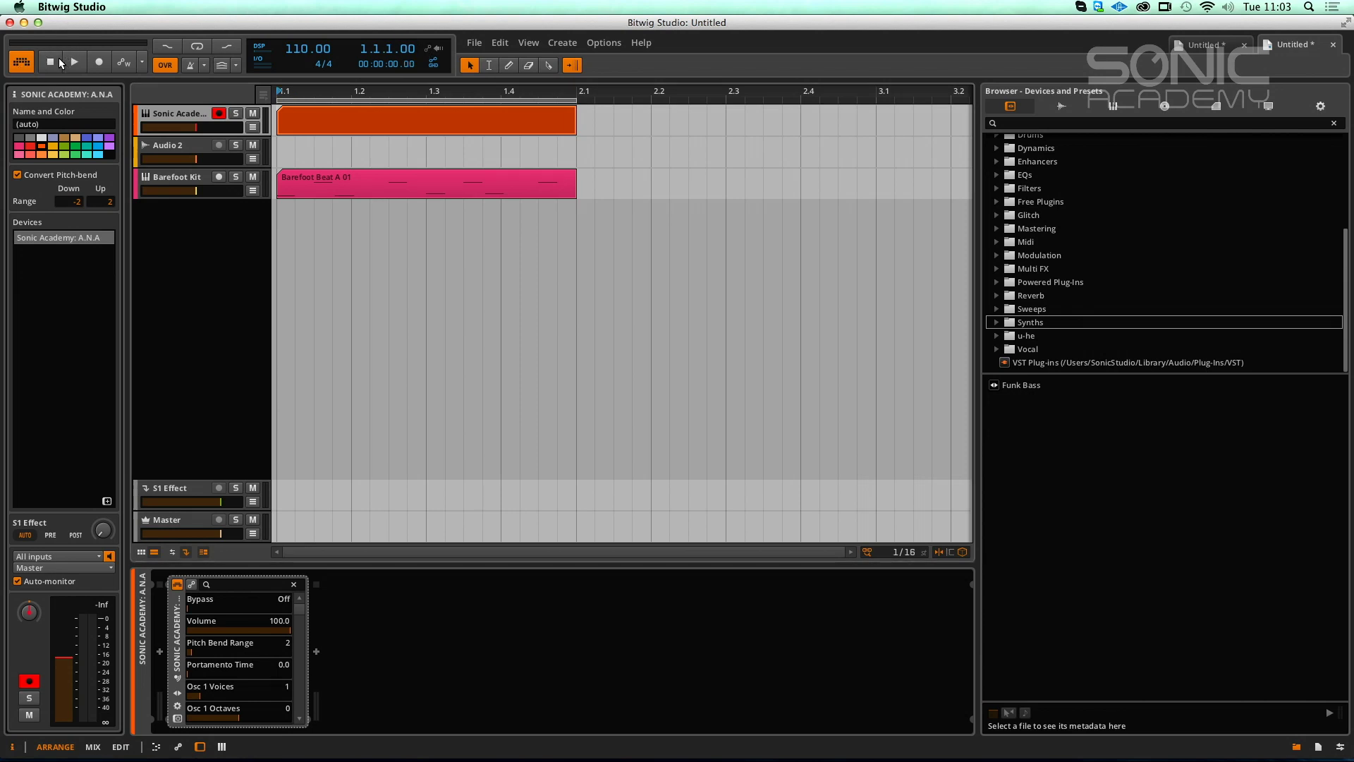
{"action": "left_click", "coordinate": [74, 62]}
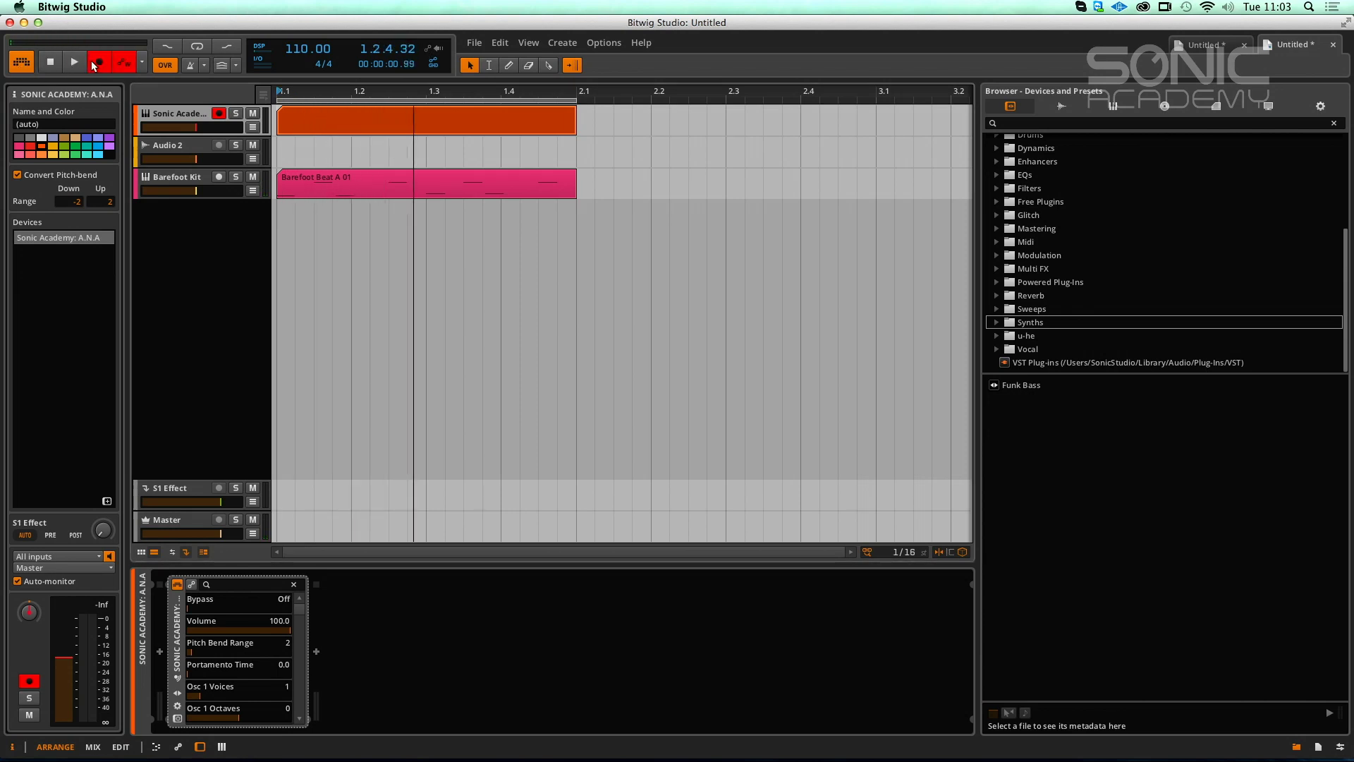
{"action": "left_click", "coordinate": [142, 63]}
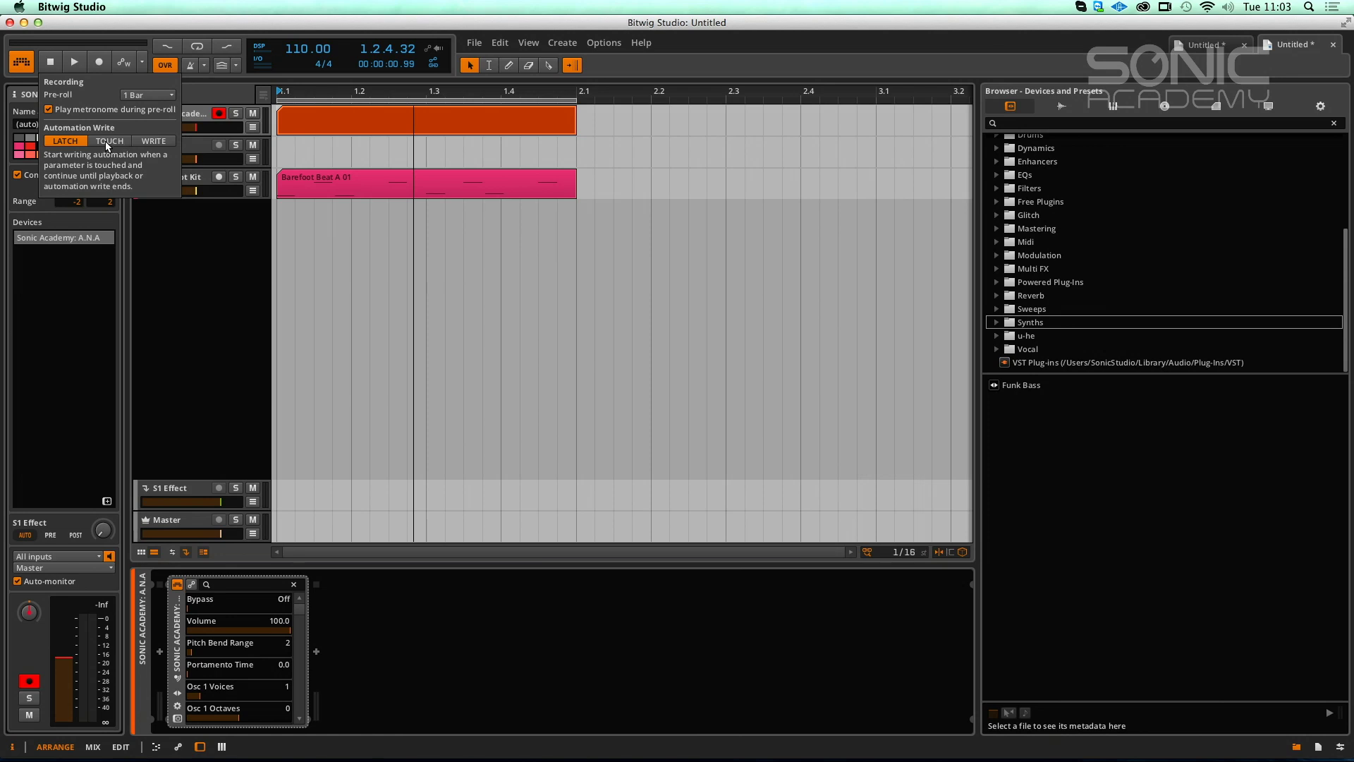
{"action": "left_click", "coordinate": [144, 141]}
{"action": "left_click", "coordinate": [82, 140]}
{"action": "left_click", "coordinate": [129, 59]}
{"action": "left_click", "coordinate": [165, 67]}
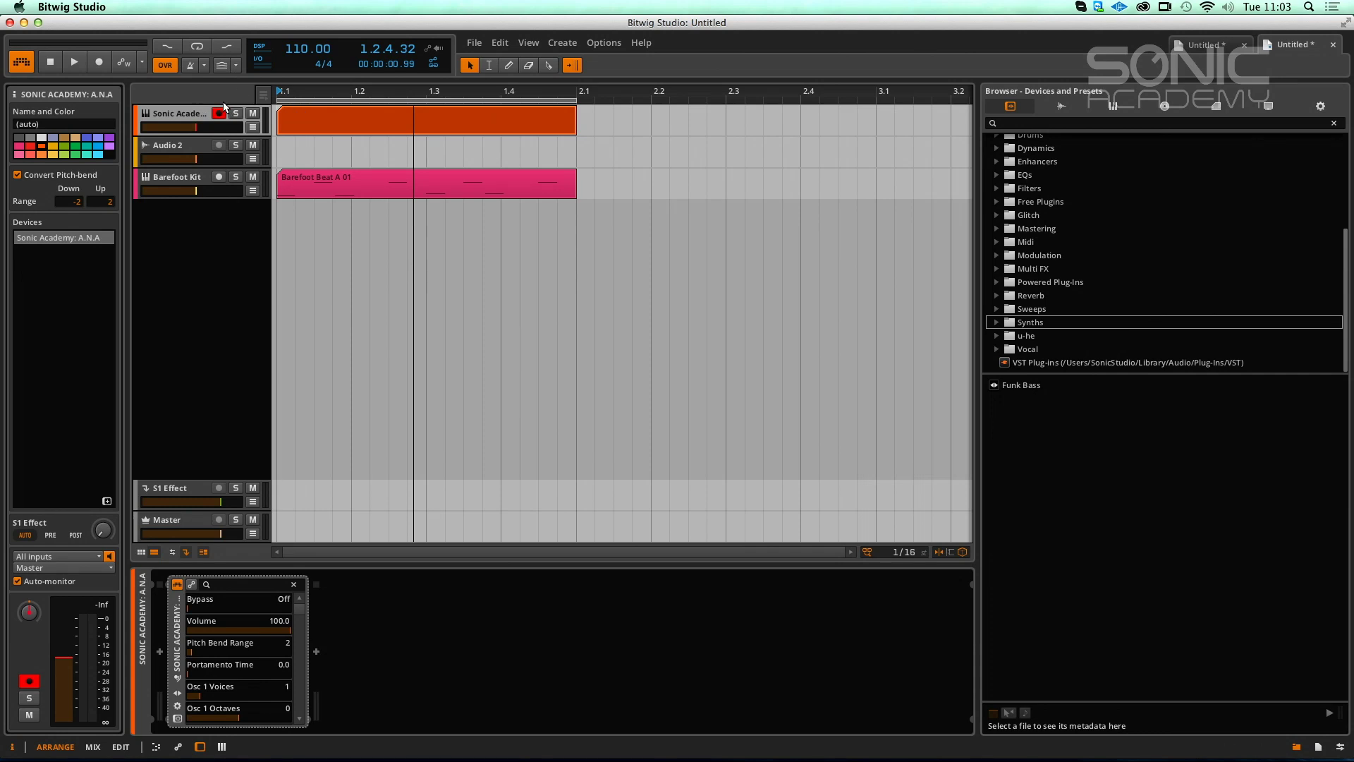
Step: In Mix view, create a clip in the Sonic Academy Scene 1 slot, toggling clip automation write on and off
{"action": "left_click", "coordinate": [93, 746]}
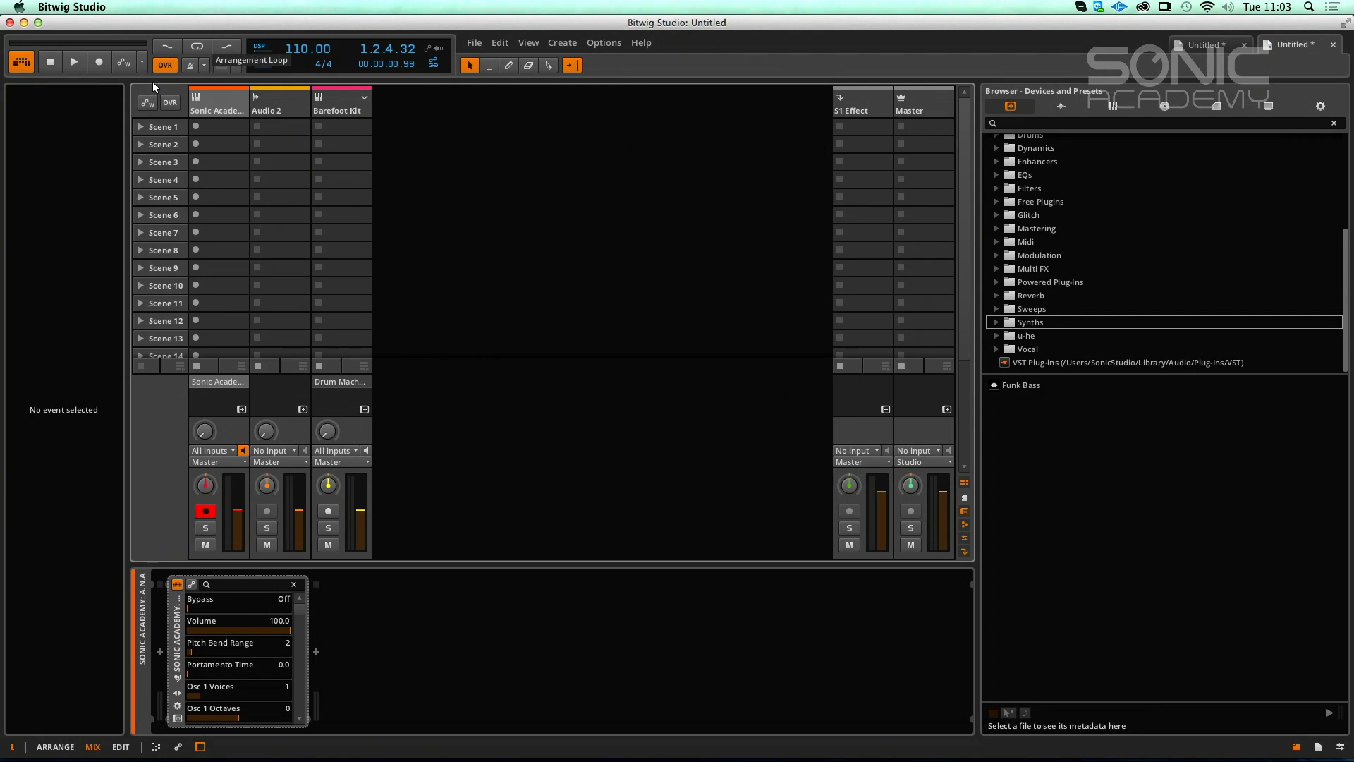
{"action": "double_click", "coordinate": [220, 124]}
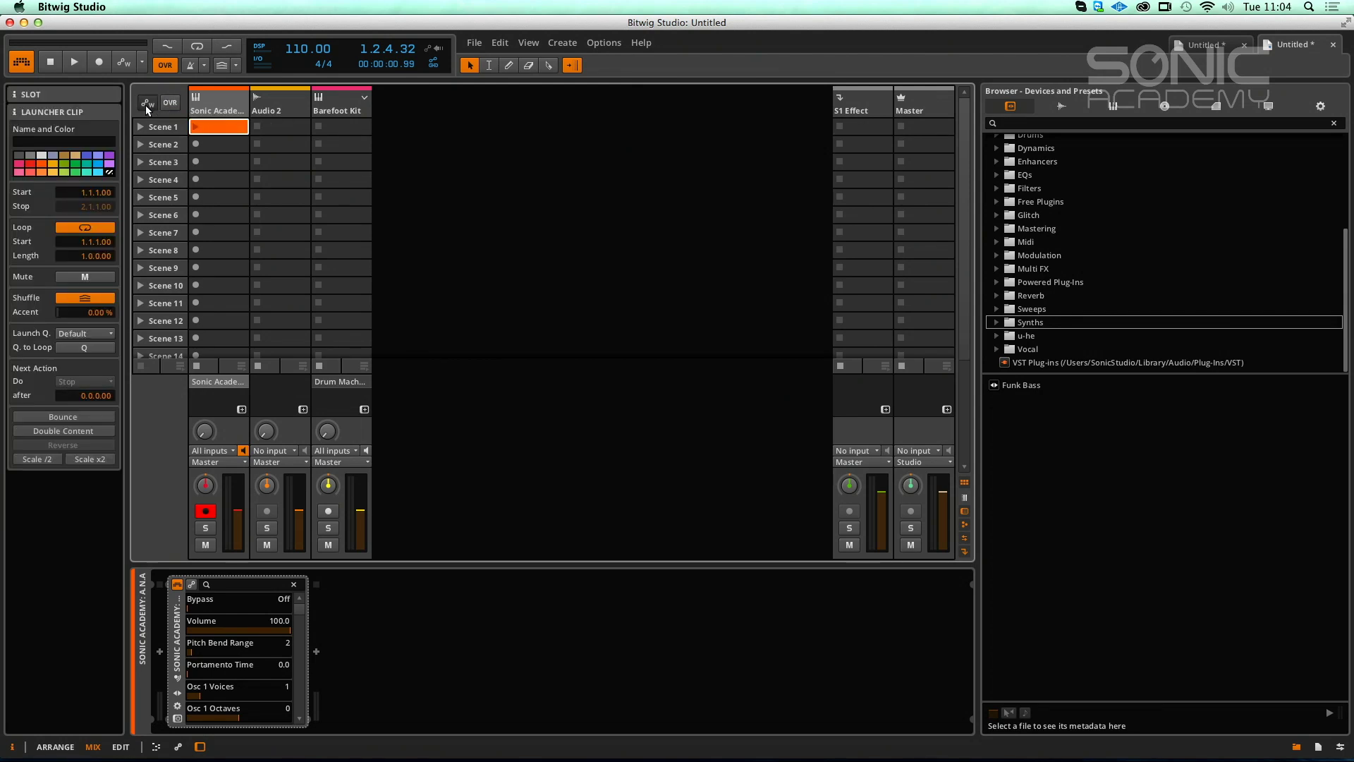
{"action": "left_click", "coordinate": [147, 105]}
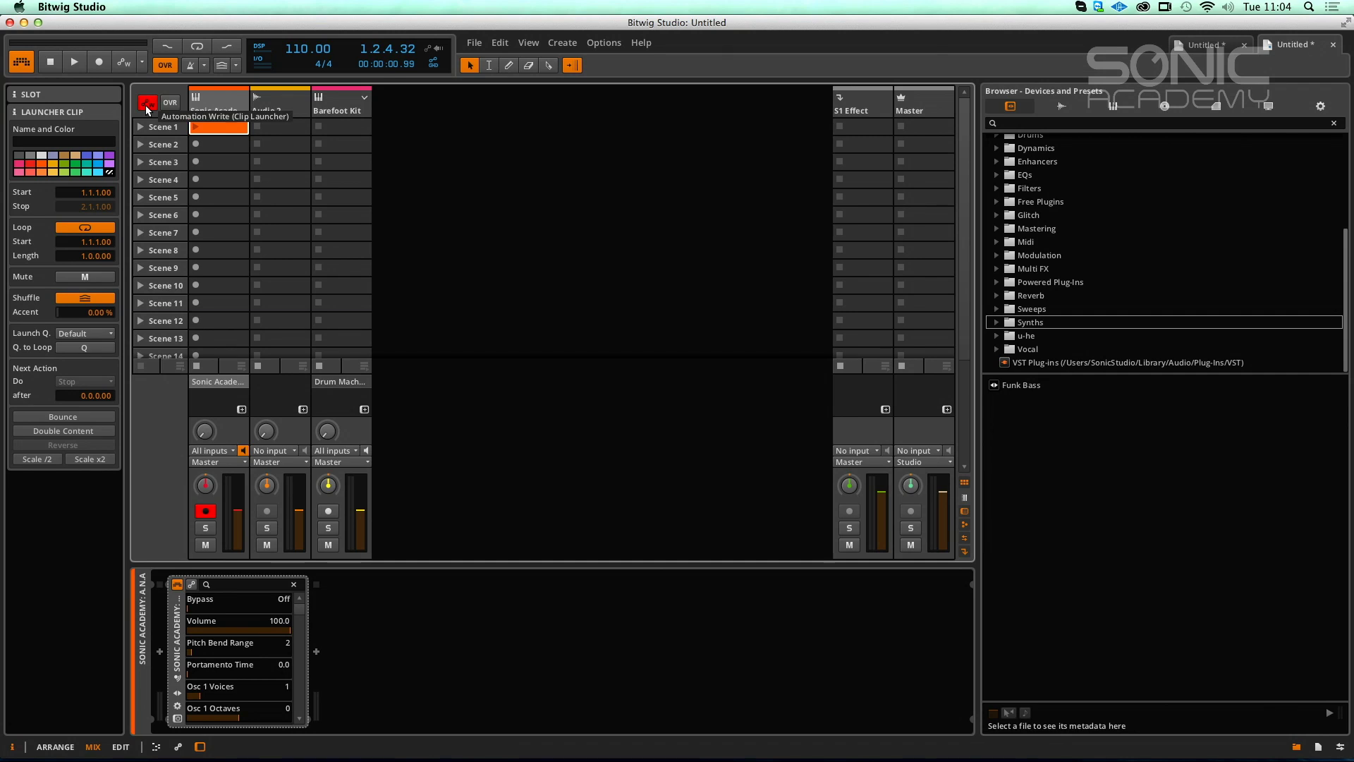
{"action": "left_click", "coordinate": [147, 106]}
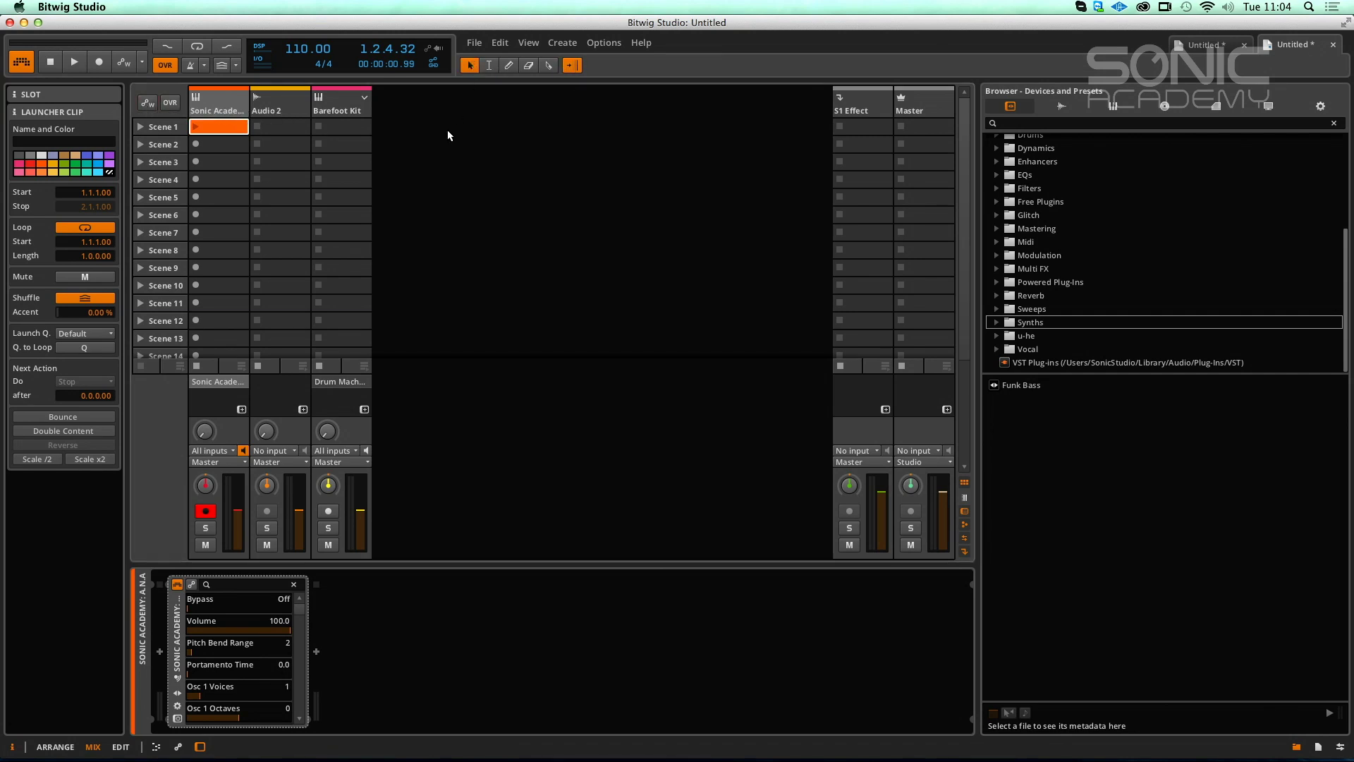
Step: Select the Pencil tool and return to the arrangement timeline
{"action": "left_click", "coordinate": [489, 66]}
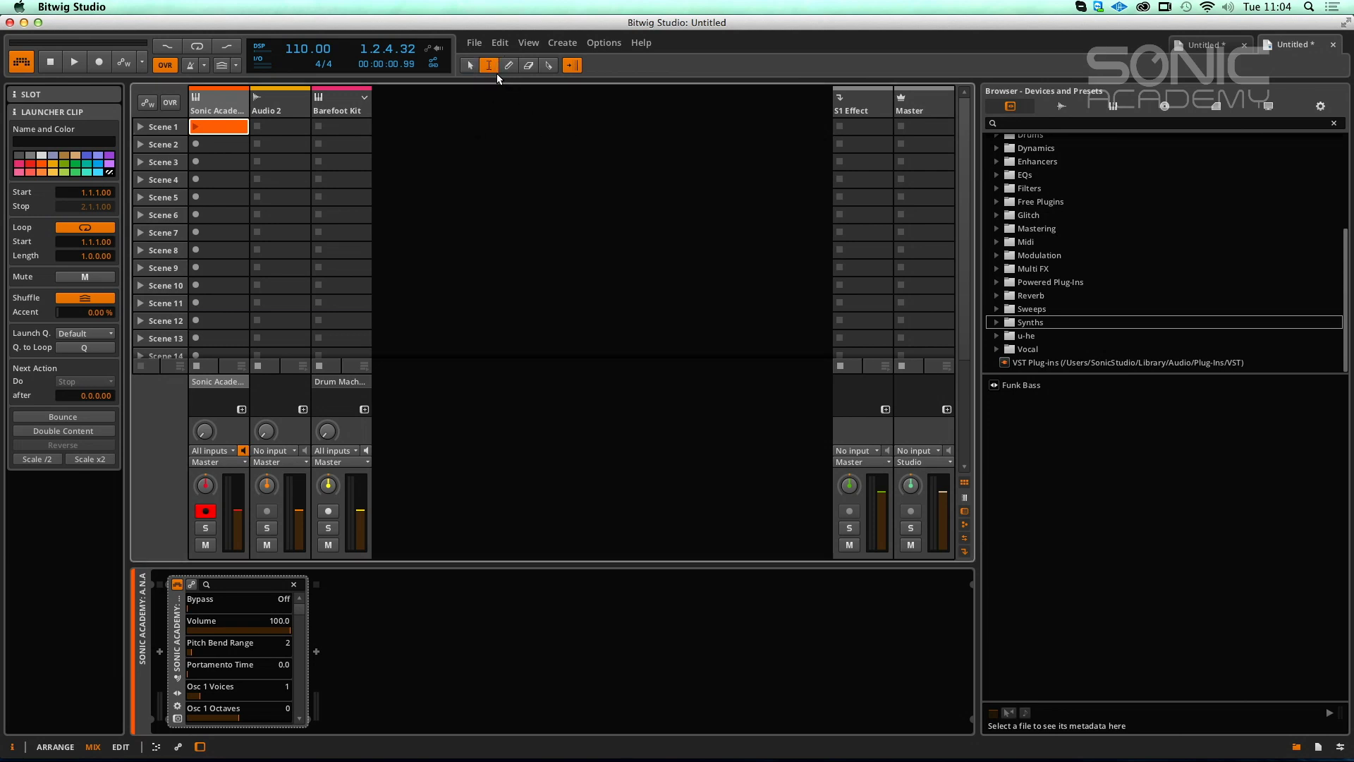
{"action": "left_click", "coordinate": [513, 66]}
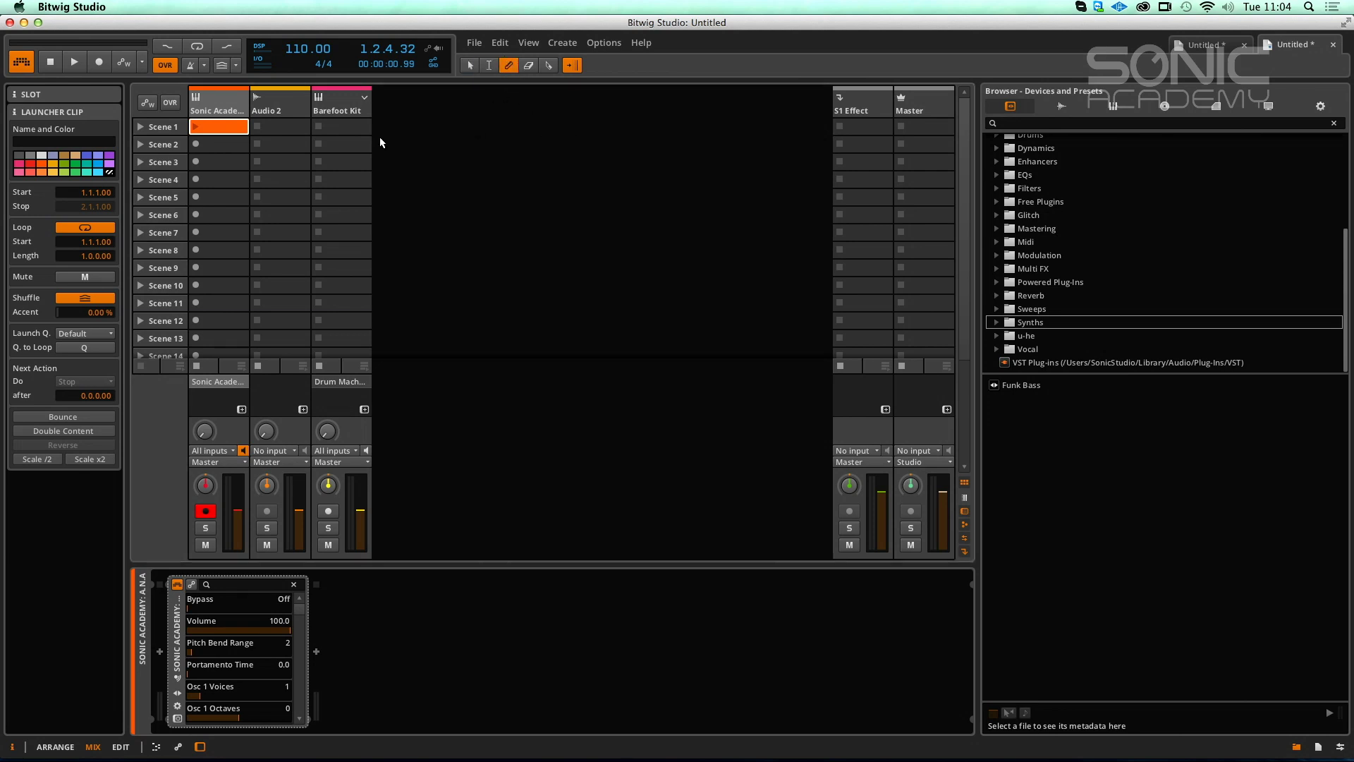
{"action": "key", "text": "Right"}
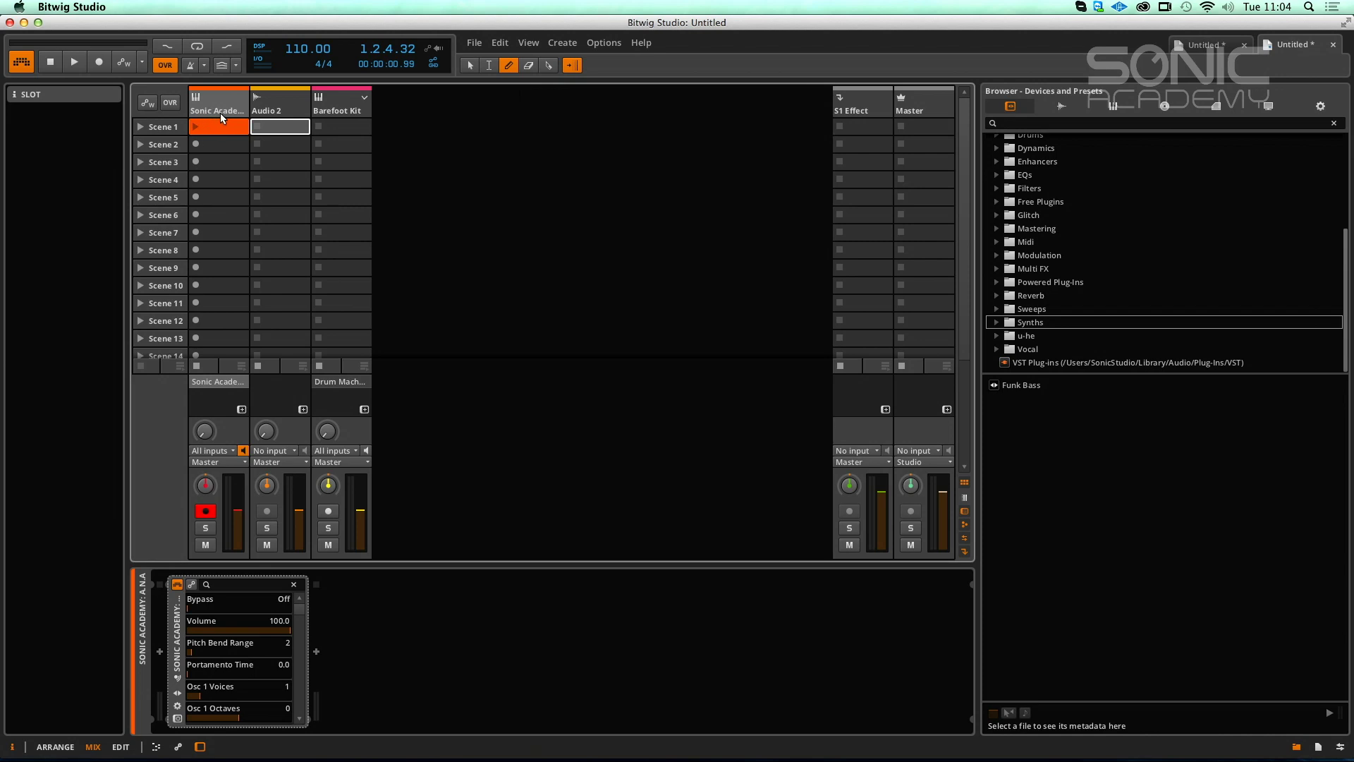
{"action": "key", "text": "alt+1"}
Step: Draw a new clip on Audio 2 and split it at the playhead
{"action": "left_click_drag", "start_coordinate": [334, 151], "coordinate": [453, 152]}
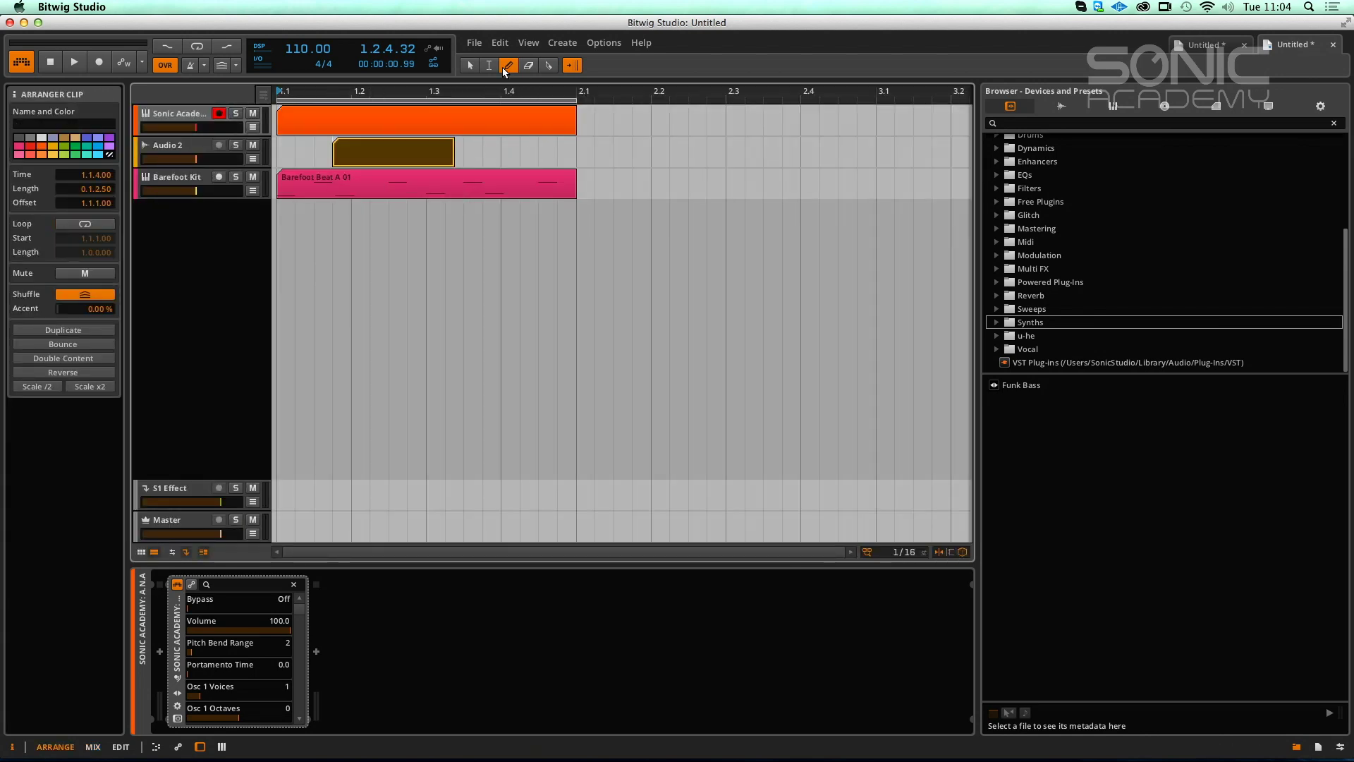
{"action": "key", "text": "4"}
{"action": "key", "text": "super+e"}
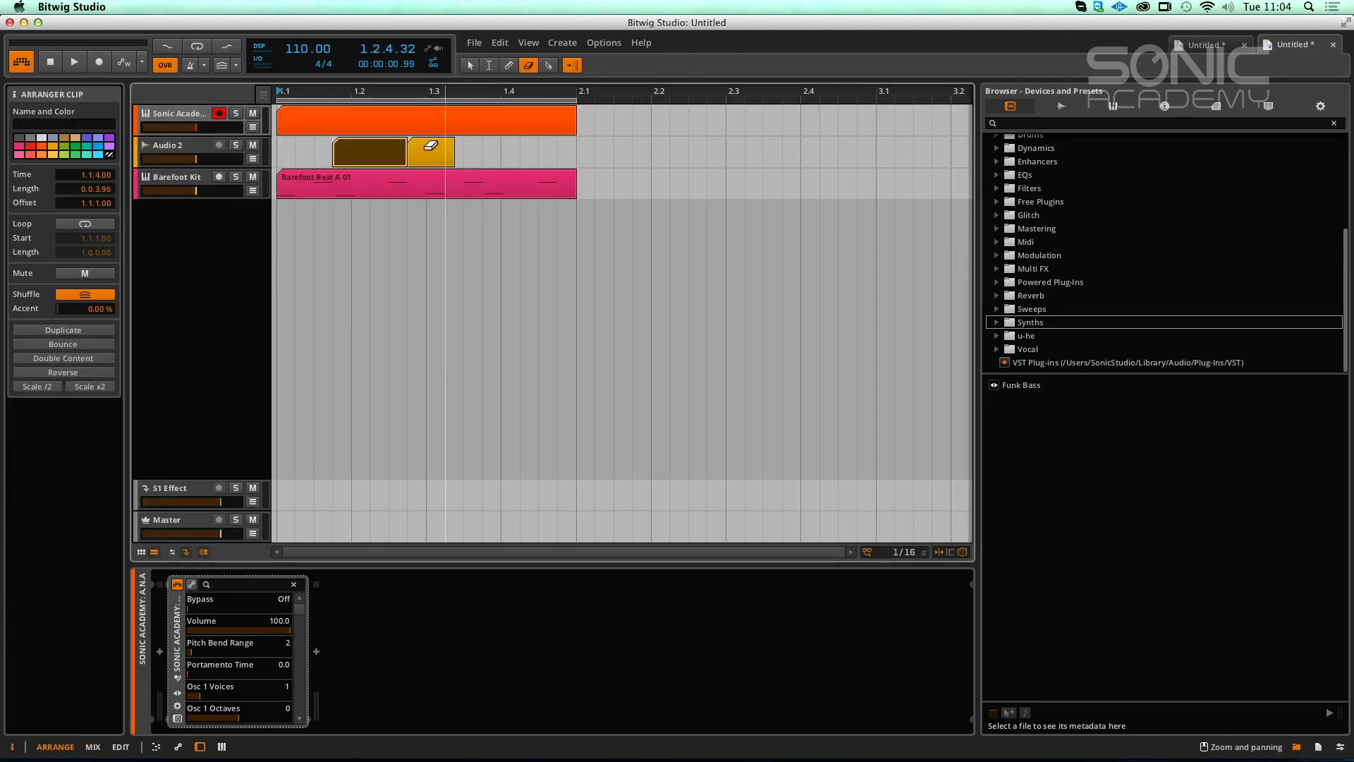
Step: Erase a slice from the Audio 2 clip and trim both Sonic Academy clips down to short fragments
{"action": "mouse_move", "coordinate": [420, 151]}
{"action": "left_mouse_down"}
{"action": "mouse_move", "coordinate": [441, 152]}
{"action": "mouse_move", "coordinate": [343, 152]}
{"action": "mouse_move", "coordinate": [448, 120]}
{"action": "mouse_move", "coordinate": [575, 121]}
{"action": "left_mouse_up"}
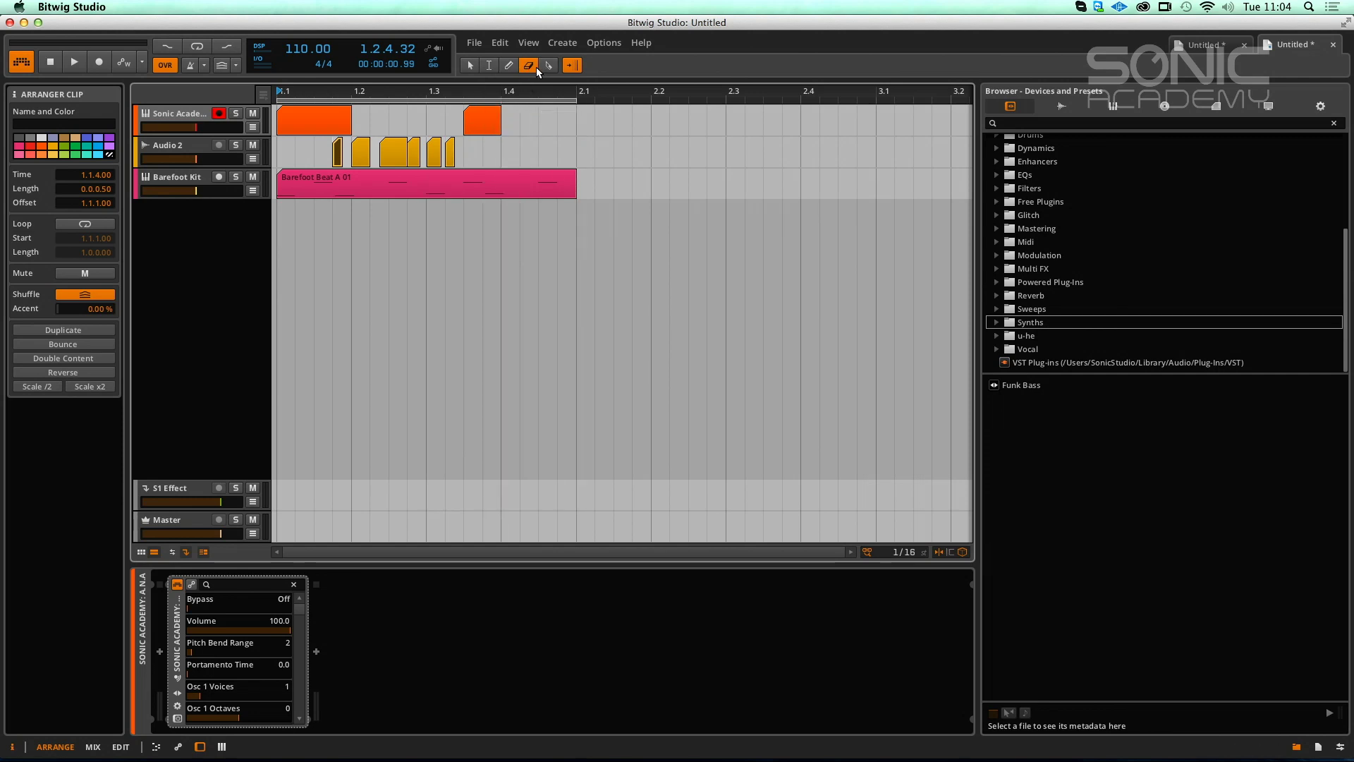
{"action": "left_click_drag", "start_coordinate": [484, 114], "coordinate": [502, 115]}
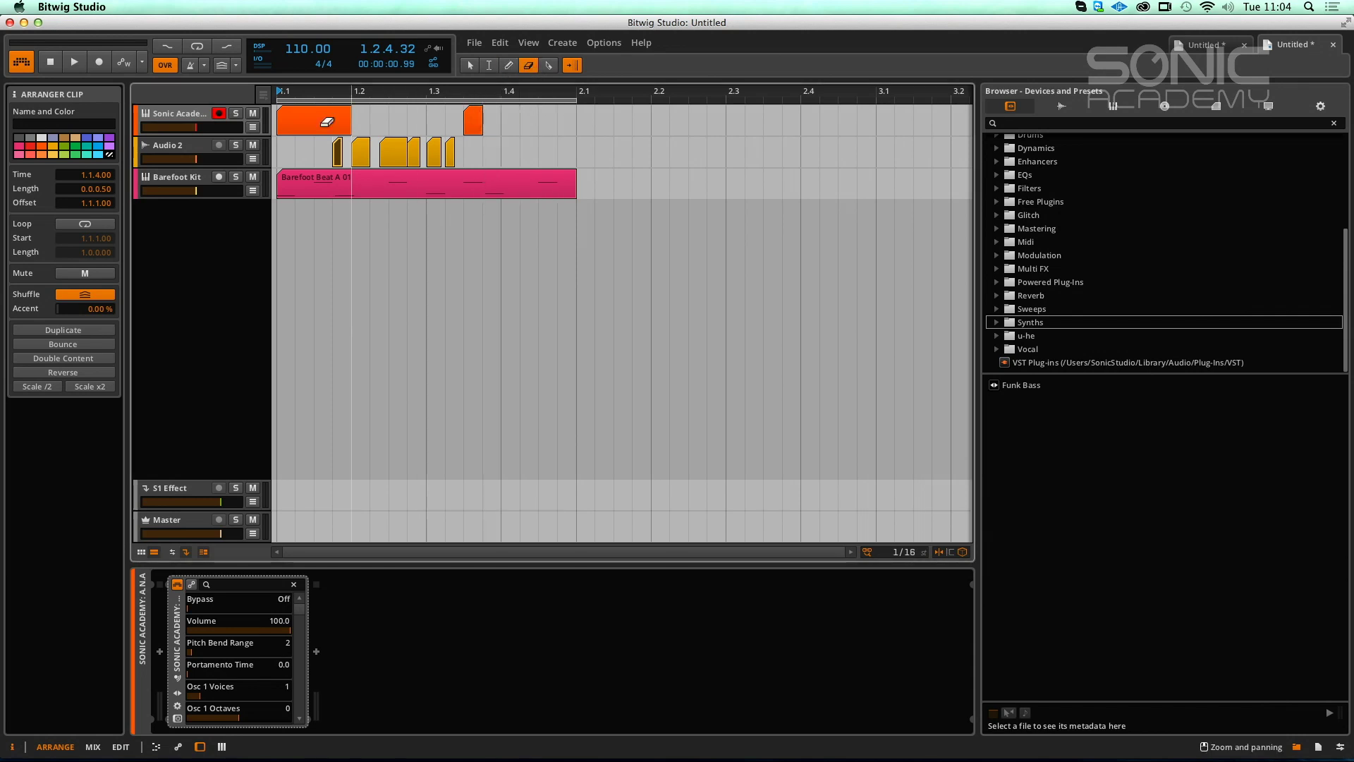
{"action": "left_click_drag", "start_coordinate": [315, 117], "coordinate": [377, 117]}
Step: Slice the Barefoot Beat clip into four pieces with the Knife tool
{"action": "left_click", "coordinate": [489, 66]}
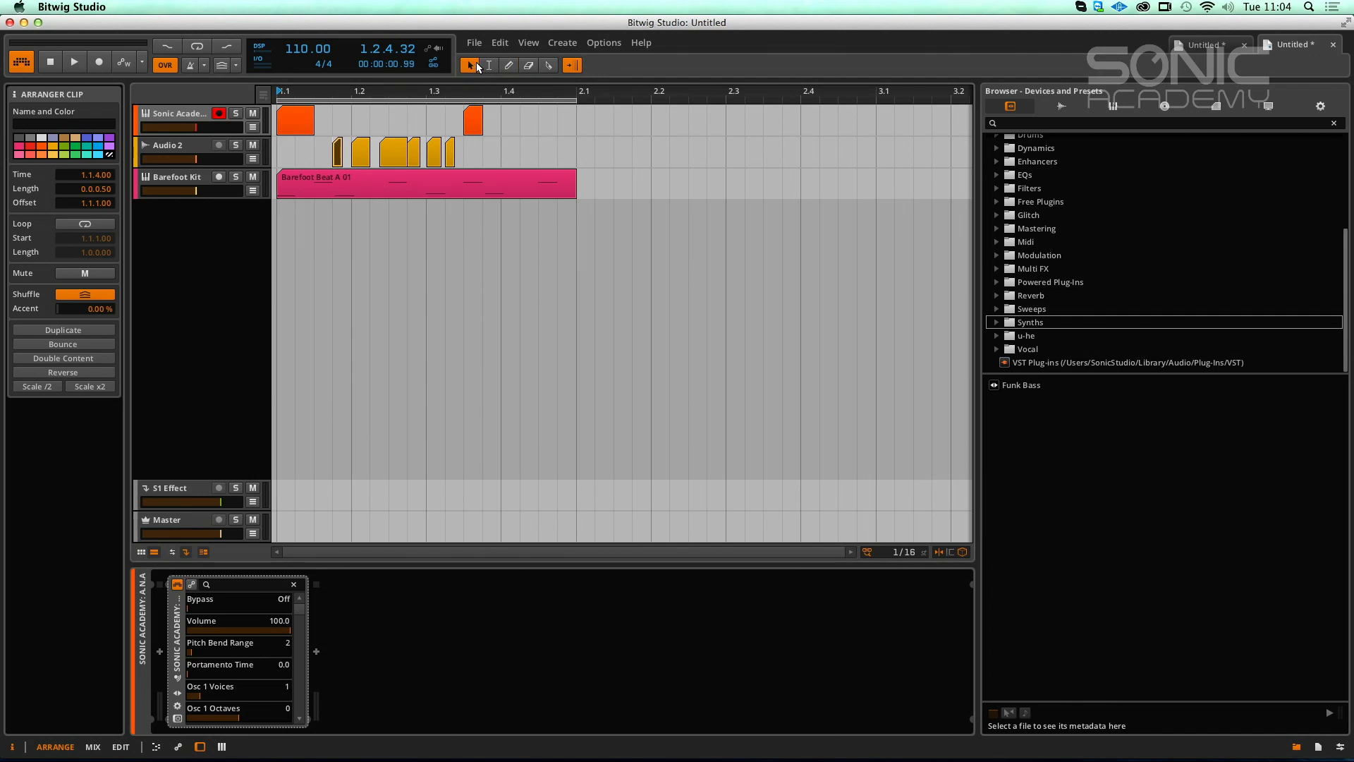
{"action": "left_click", "coordinate": [510, 65]}
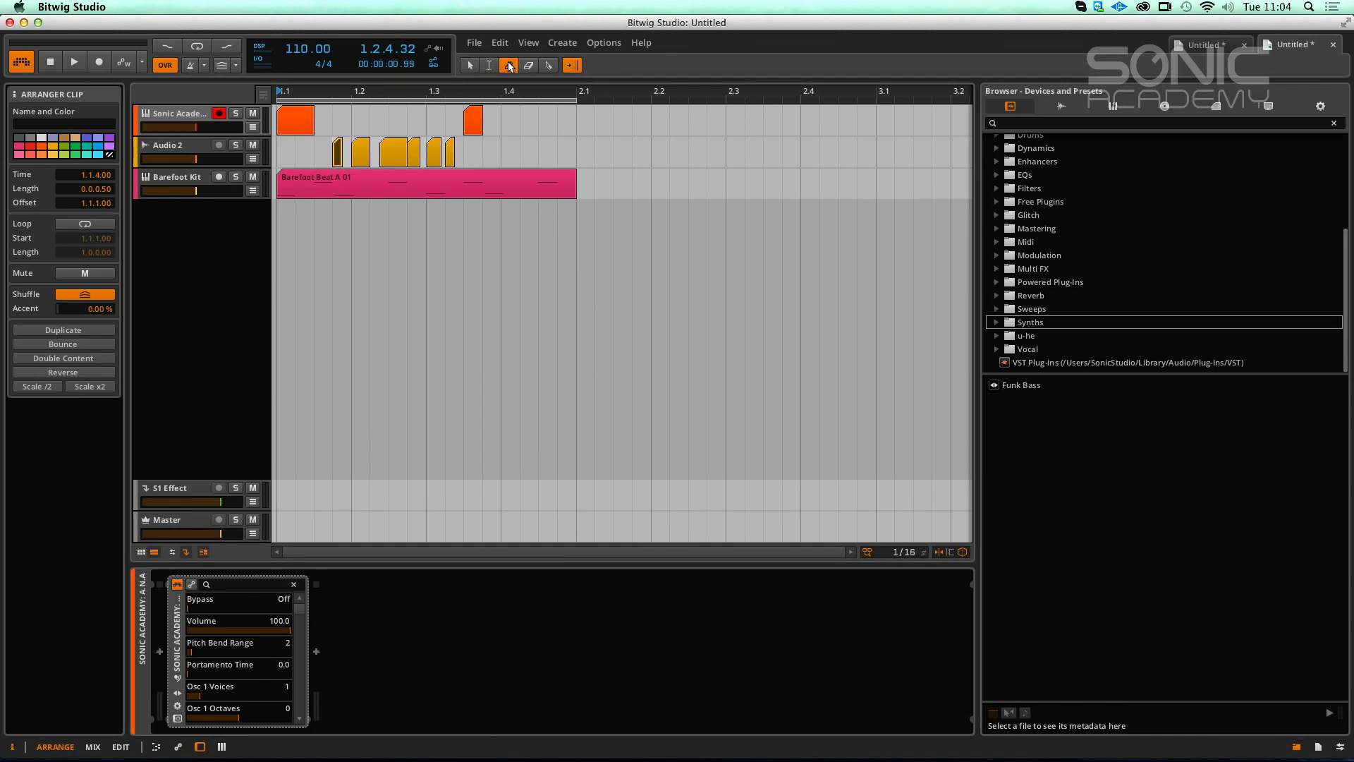
{"action": "left_click", "coordinate": [548, 65]}
{"action": "left_click", "coordinate": [464, 187]}
{"action": "left_click", "coordinate": [389, 187]}
{"action": "left_click", "coordinate": [314, 187]}
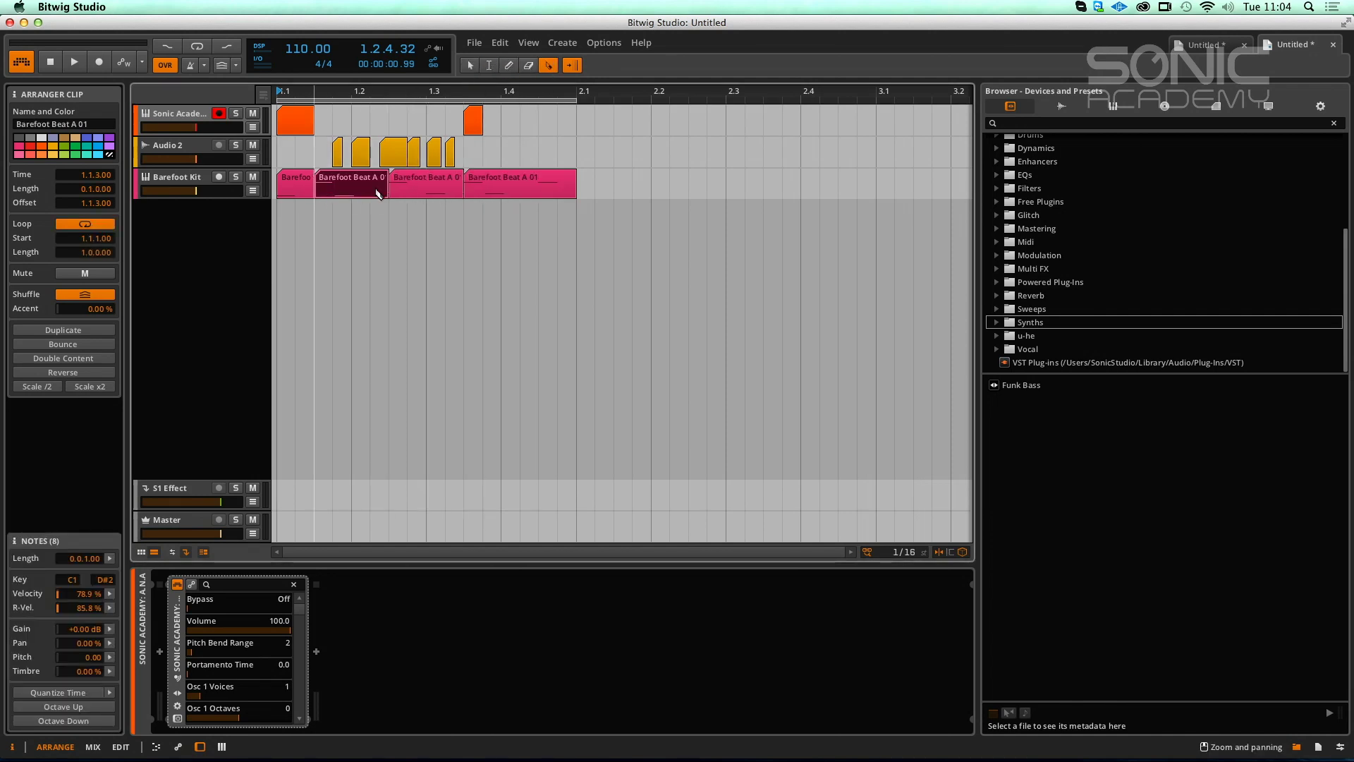
Step: Erase small gaps in the Barefoot Beat pieces, breaking the last piece into fragments
{"action": "left_click", "coordinate": [528, 65]}
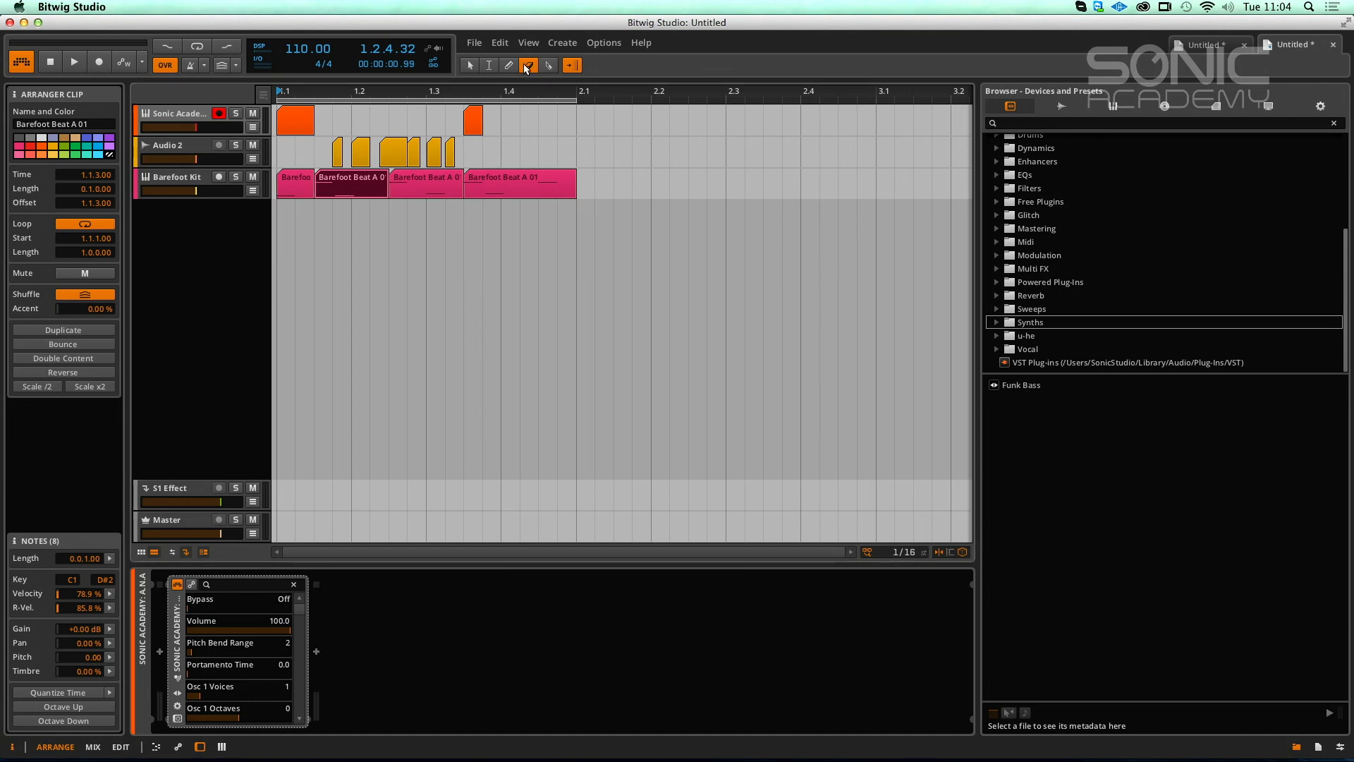
{"action": "left_click", "coordinate": [432, 183]}
{"action": "left_click", "coordinate": [353, 185]}
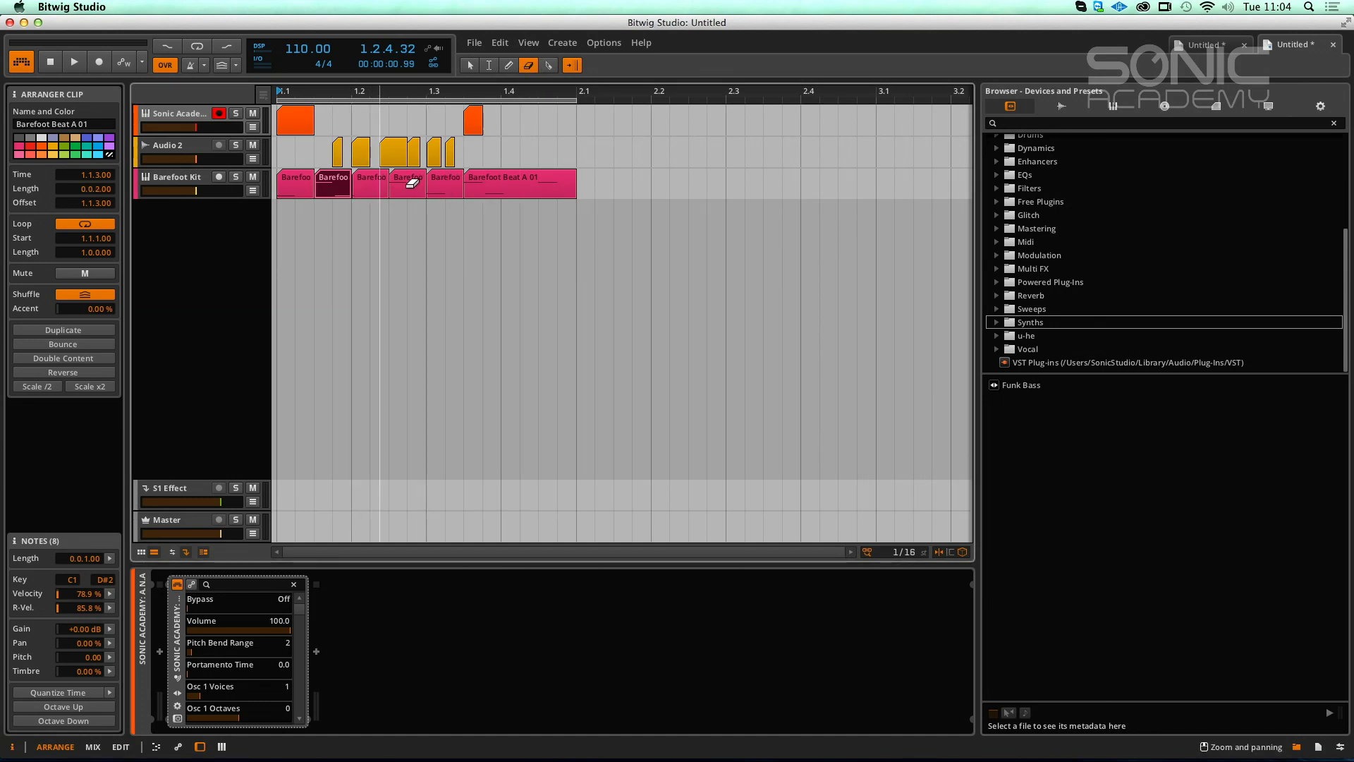
{"action": "left_click", "coordinate": [481, 183]}
{"action": "left_click", "coordinate": [504, 183]}
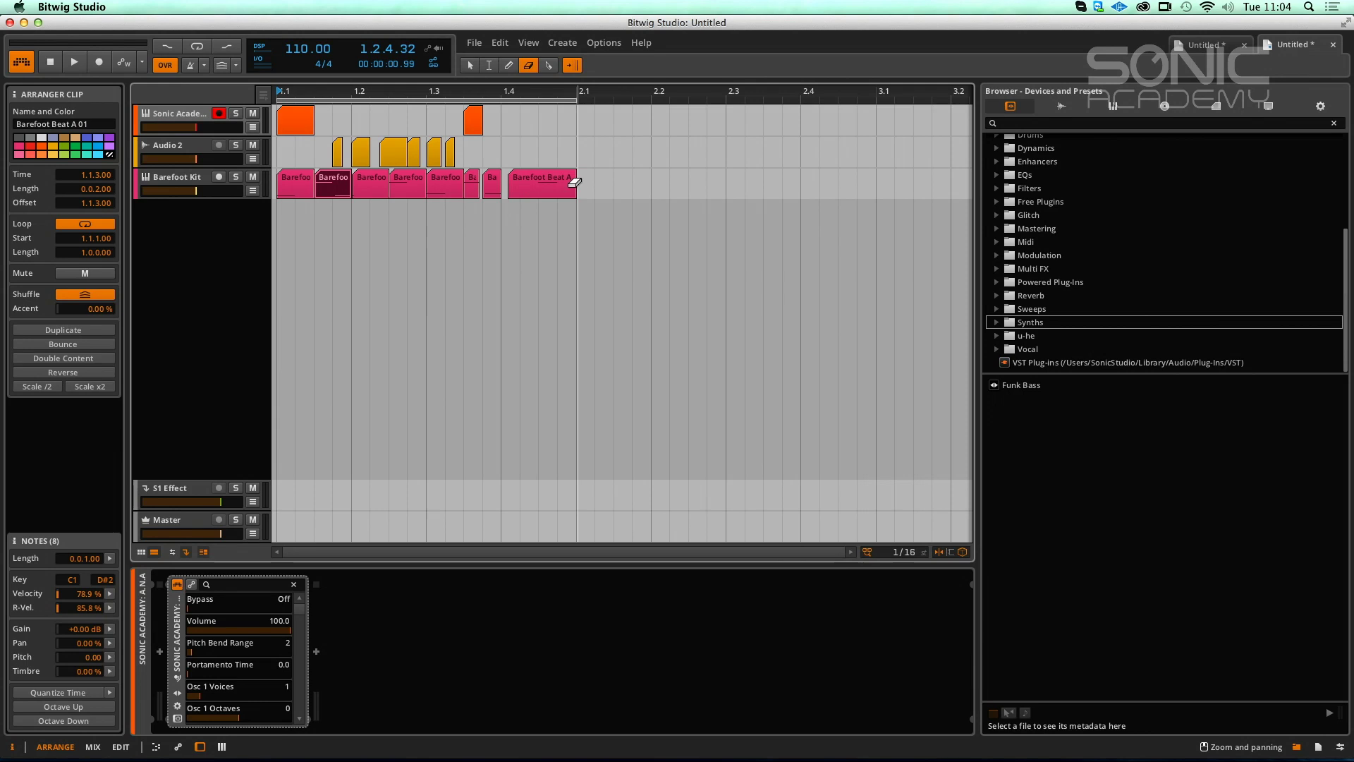
{"action": "left_click", "coordinate": [550, 184]}
{"action": "left_click", "coordinate": [523, 183]}
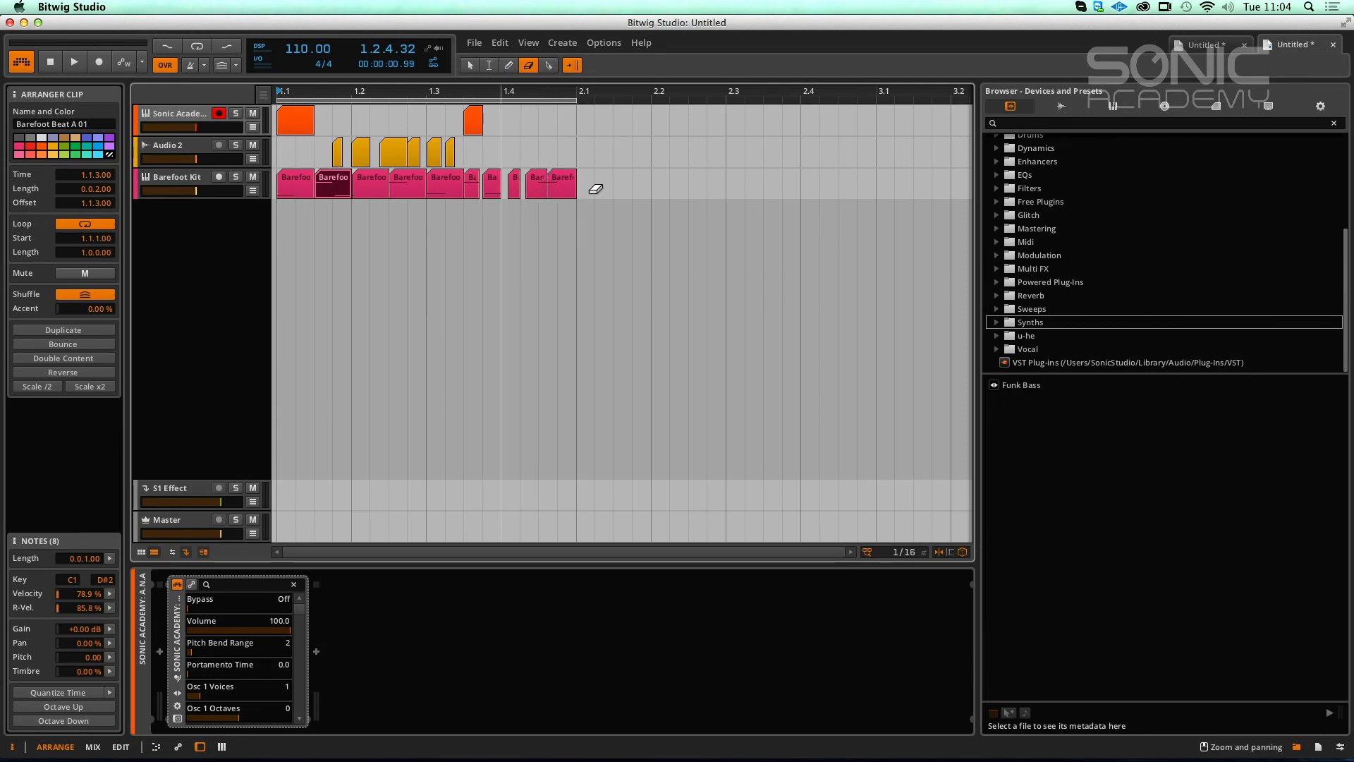
Step: Erase the Barefoot fragments after bar 1.2 and three middle Audio 2 clips, and shorten the first Sonic Academy clip
{"action": "mouse_move", "coordinate": [596, 189]}
{"action": "left_mouse_down"}
{"action": "mouse_move", "coordinate": [360, 185]}
{"action": "mouse_move", "coordinate": [448, 186]}
{"action": "left_mouse_up"}
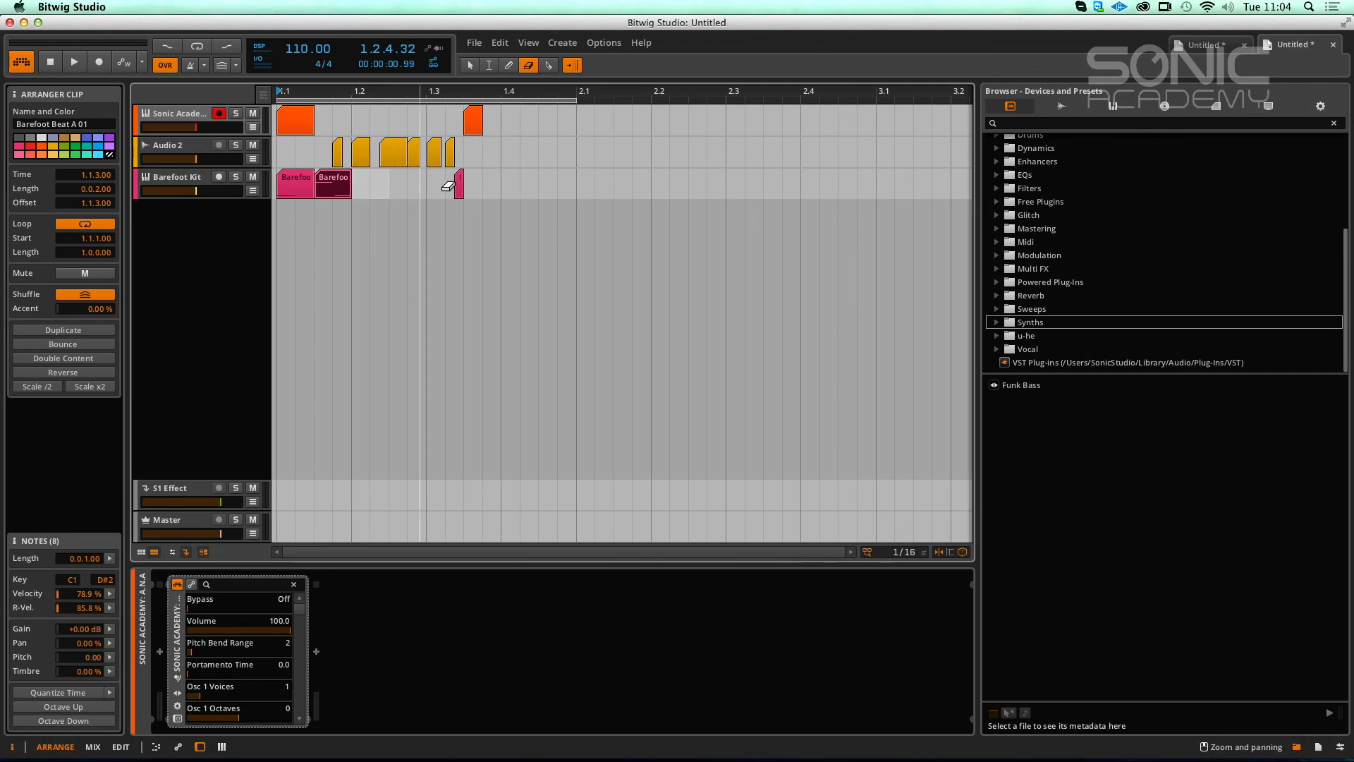
{"action": "left_click_drag", "start_coordinate": [387, 148], "coordinate": [442, 151]}
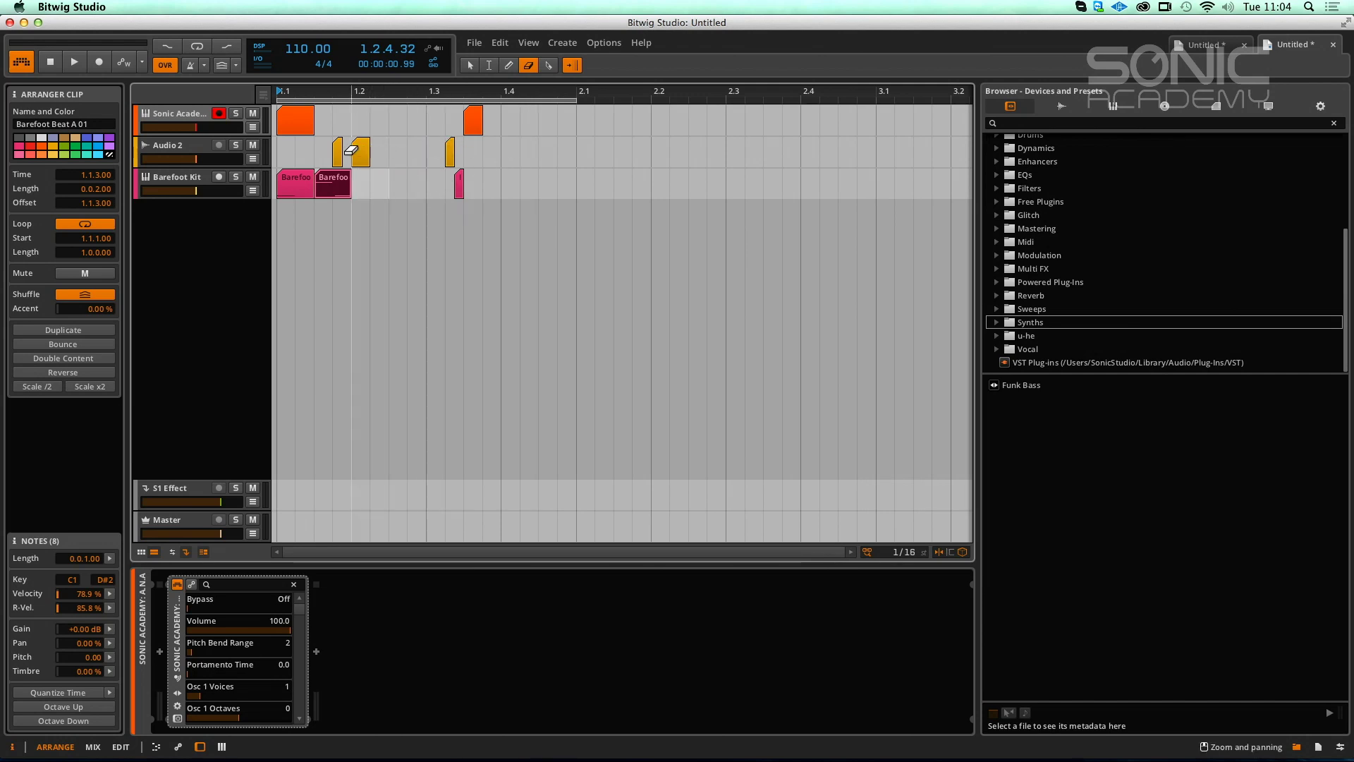
{"action": "left_click_drag", "start_coordinate": [327, 112], "coordinate": [300, 117]}
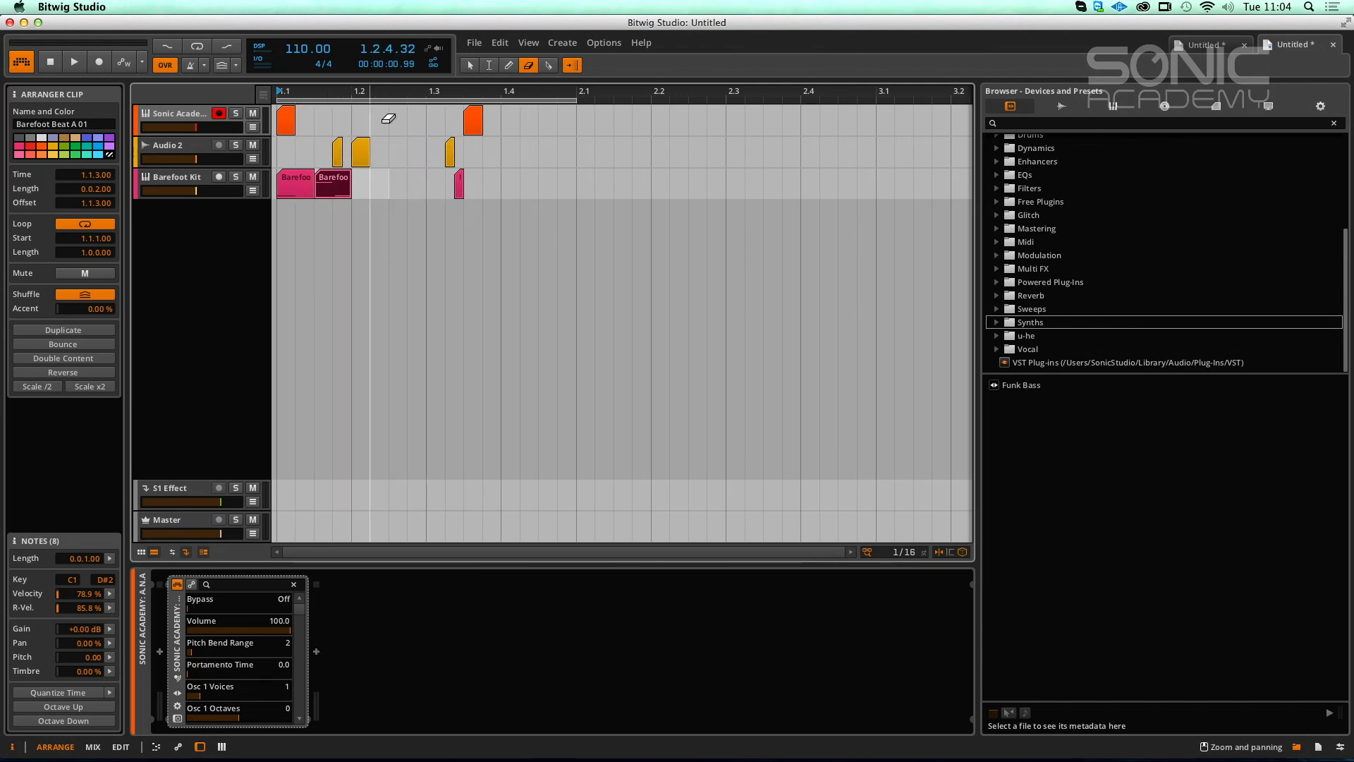